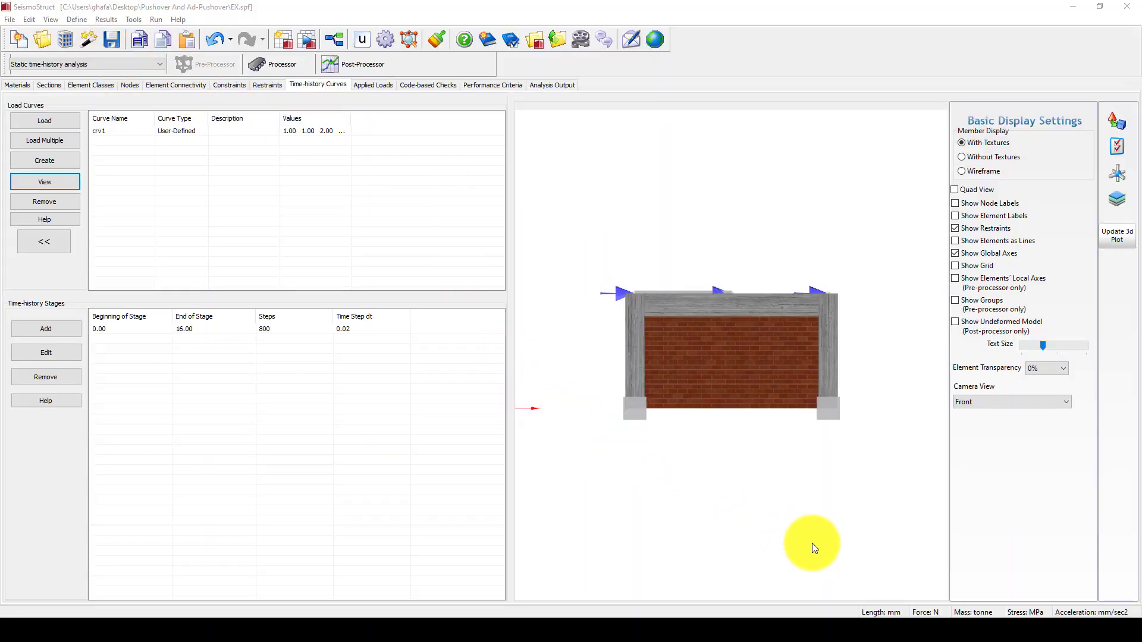
# Switch to the Hys.xlsx workbook in Excel and review the hysteresis curve, the loading history chart and its source data.
pyautogui.scroll(5, 743, 401)
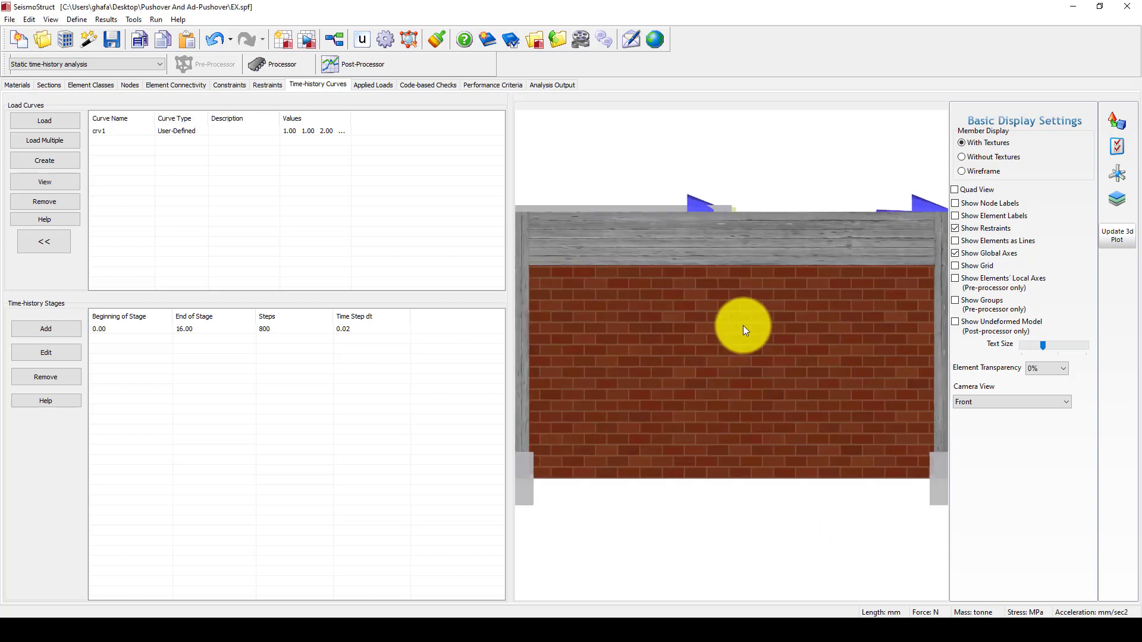
pyautogui.scroll(-2, 662, 252)
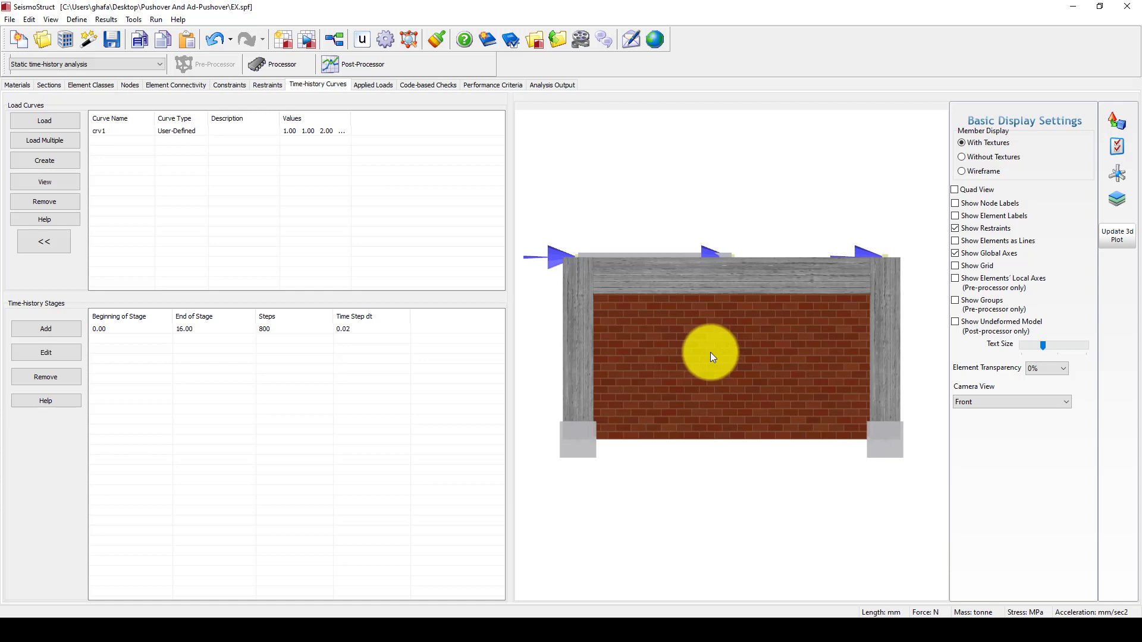
pyautogui.click(233, 629)
pyautogui.scroll(-4, 541, 394)
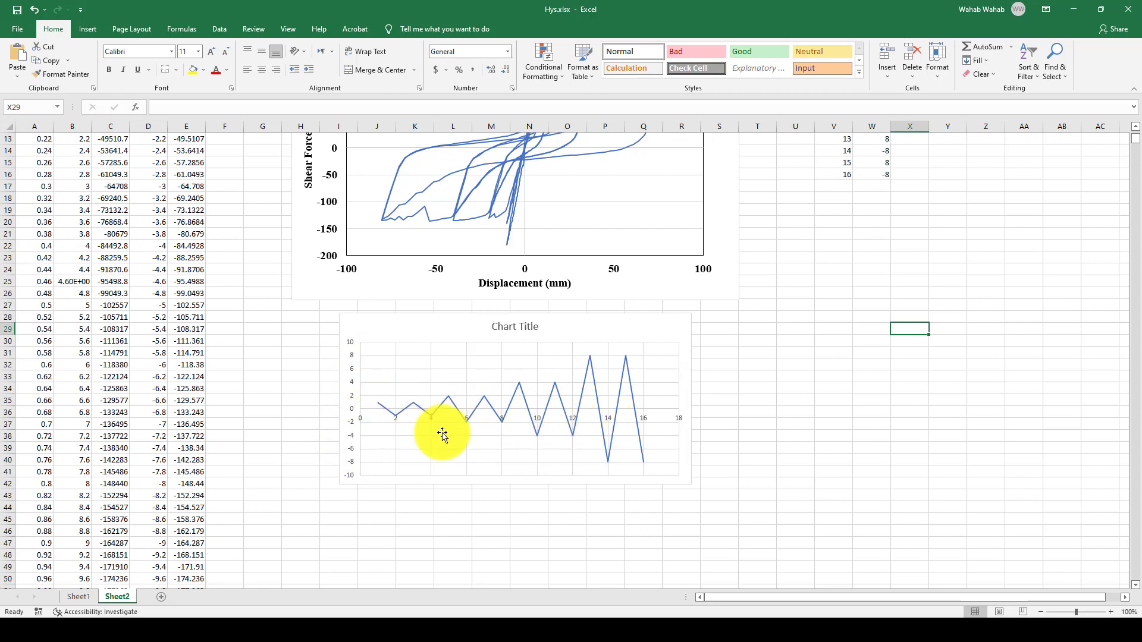
pyautogui.scroll(4, 407, 430)
pyautogui.click(841, 140)
pyautogui.moveTo(867, 144); pyautogui.dragTo(866, 314)
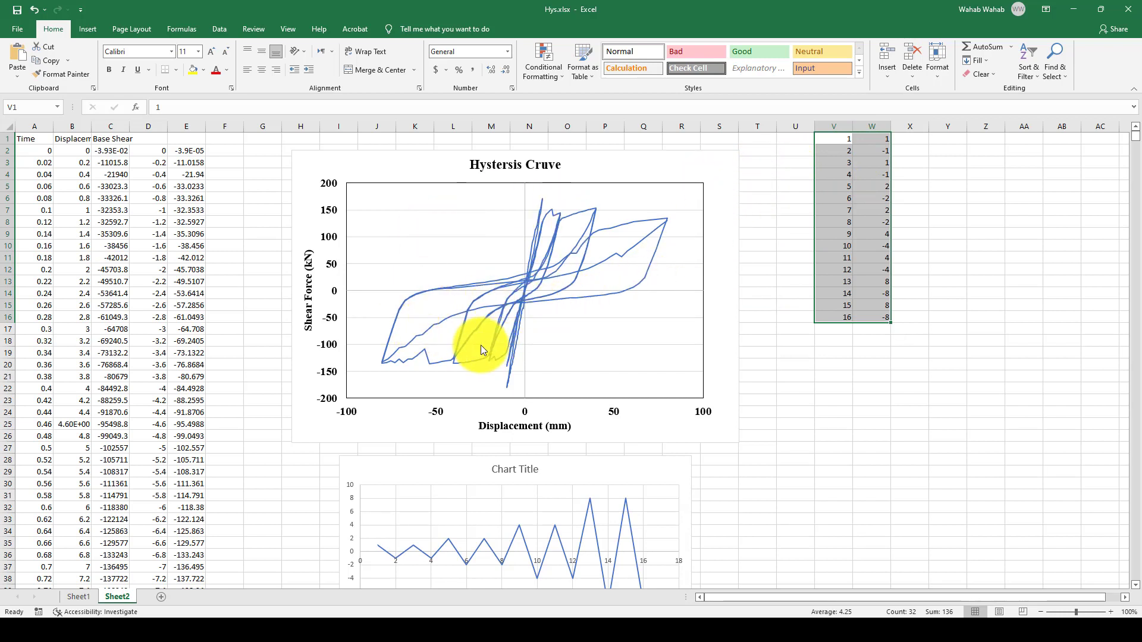
pyautogui.click(507, 427)
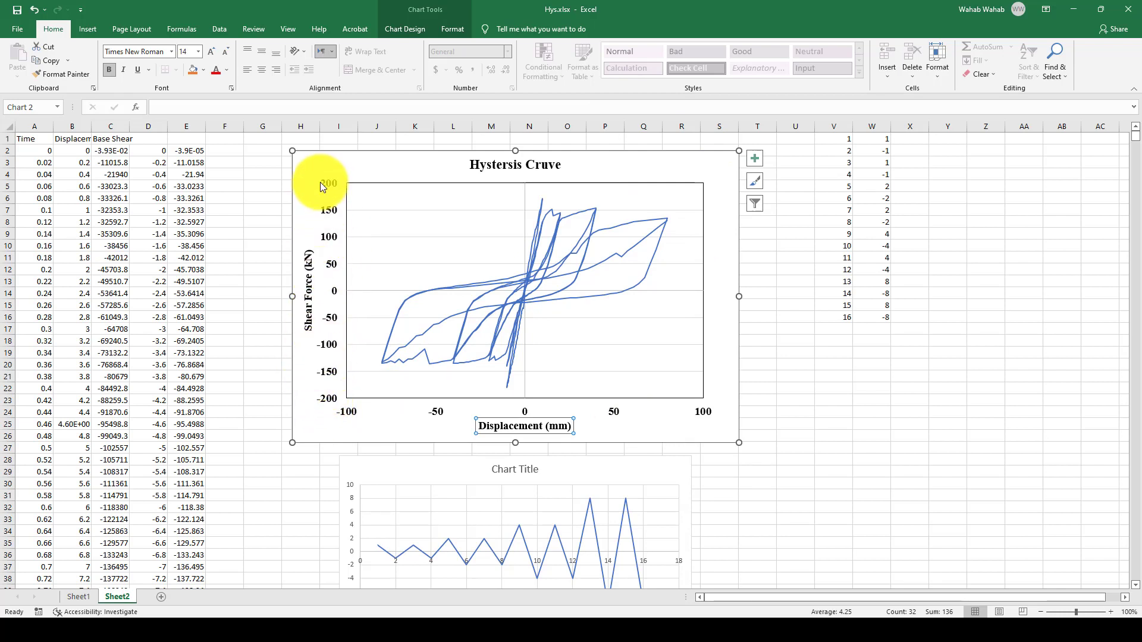
pyautogui.click(369, 158)
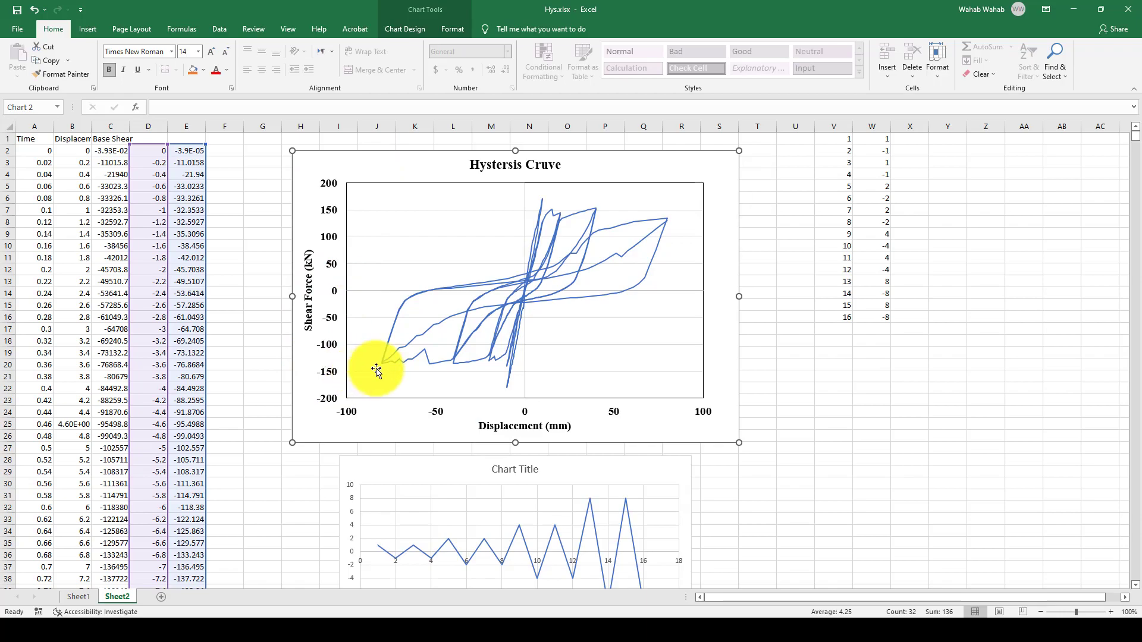
pyautogui.scroll(-3, 376, 372)
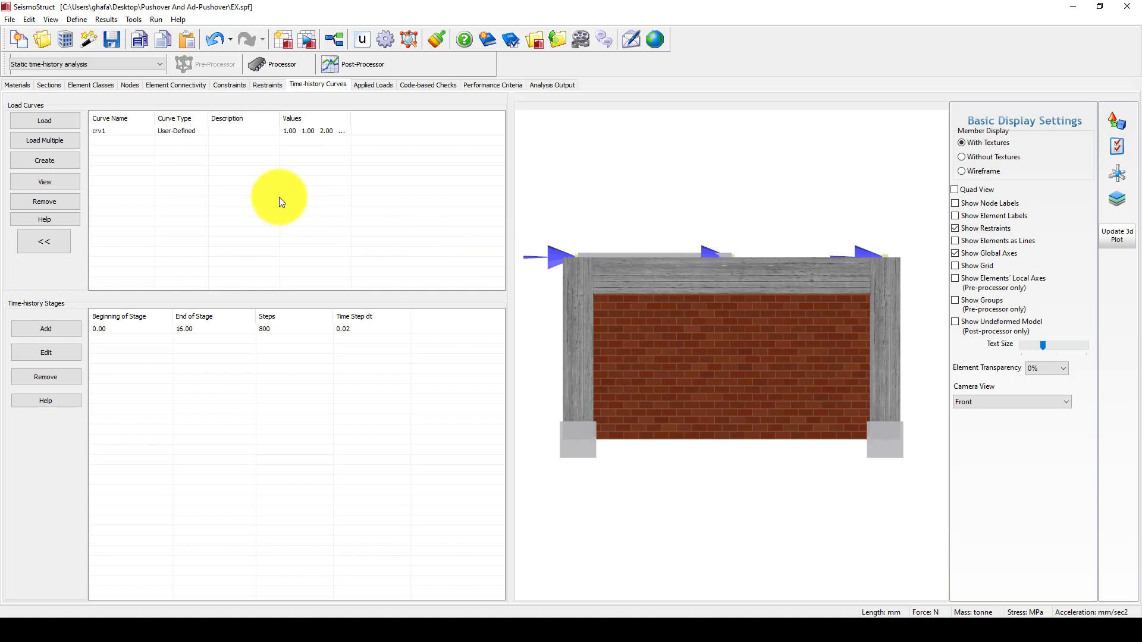
# Return to SeismoStruct and set the project's SI units to m for length and kN for force.
pyautogui.click(60, 40)
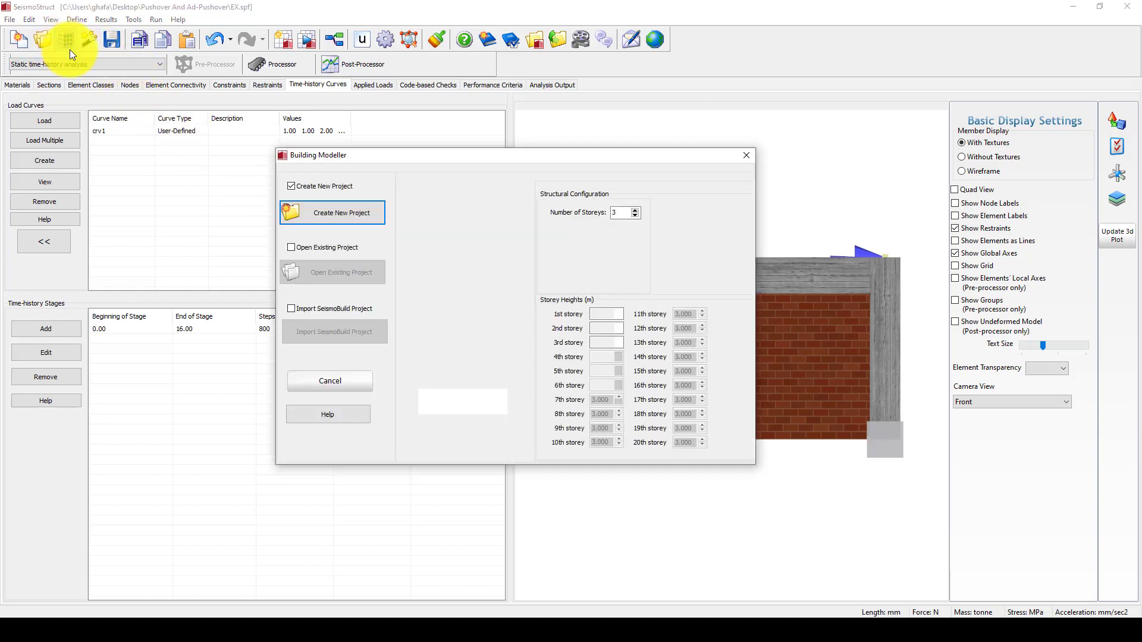
pyautogui.click(747, 156)
pyautogui.click(132, 18)
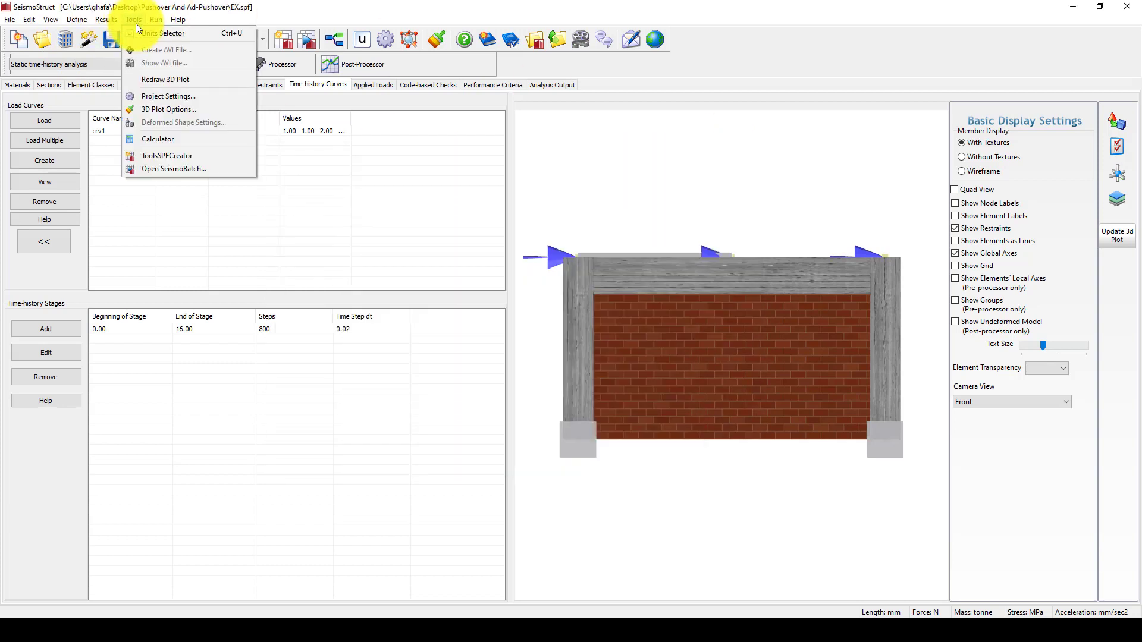
pyautogui.click(161, 97)
pyautogui.click(408, 210)
pyautogui.click(451, 472)
pyautogui.click(451, 473)
pyautogui.click(408, 211)
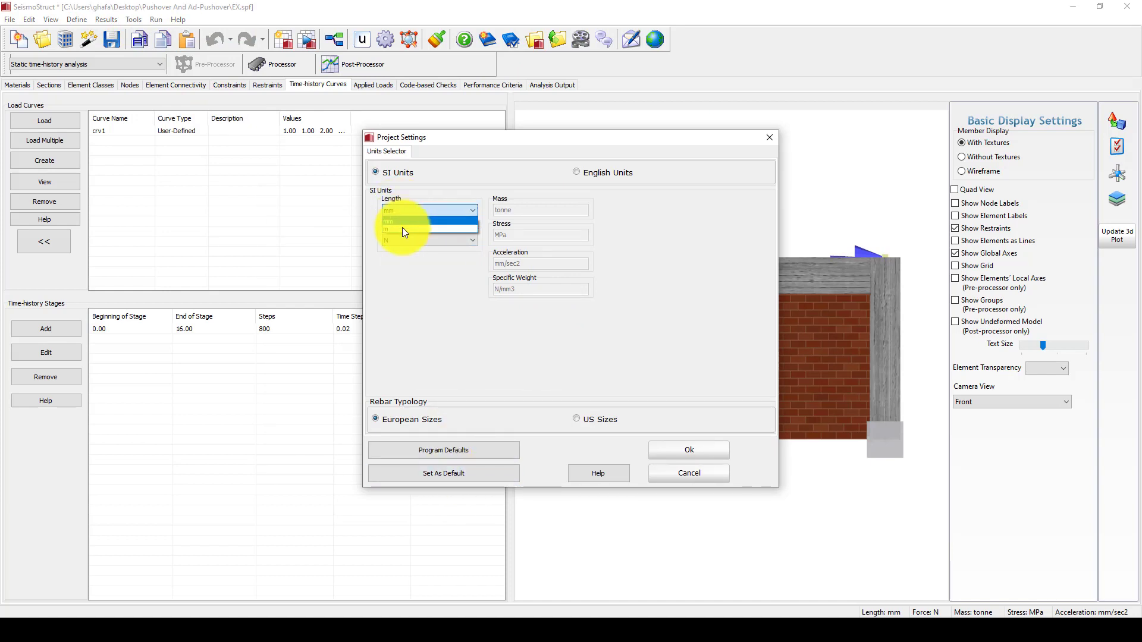
pyautogui.click(402, 230)
pyautogui.click(405, 240)
pyautogui.click(402, 256)
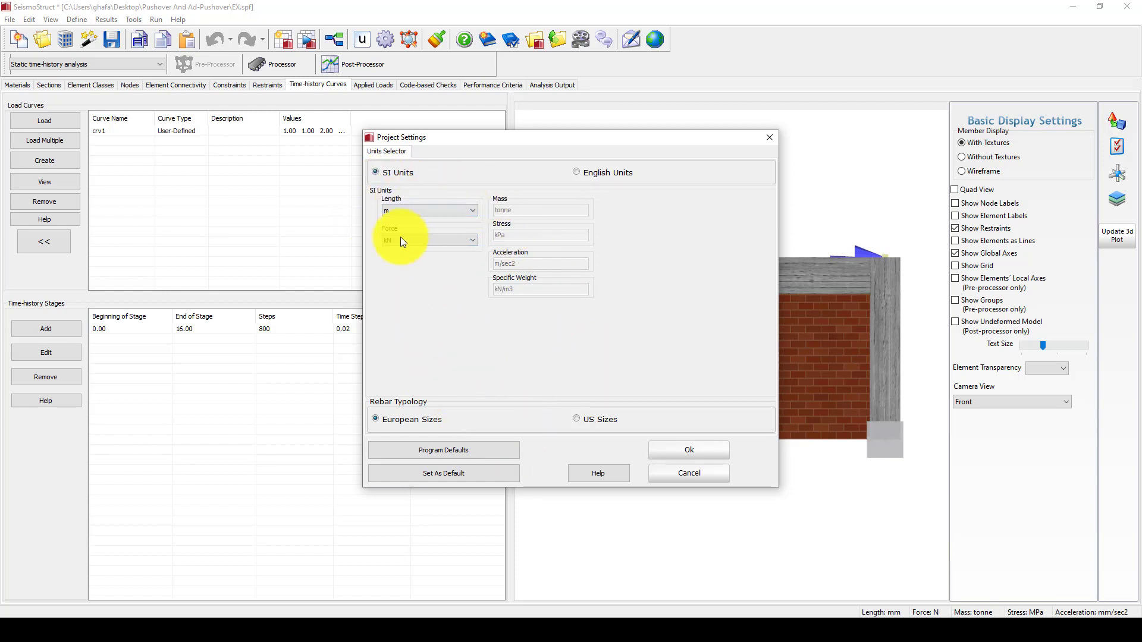
pyautogui.click(692, 453)
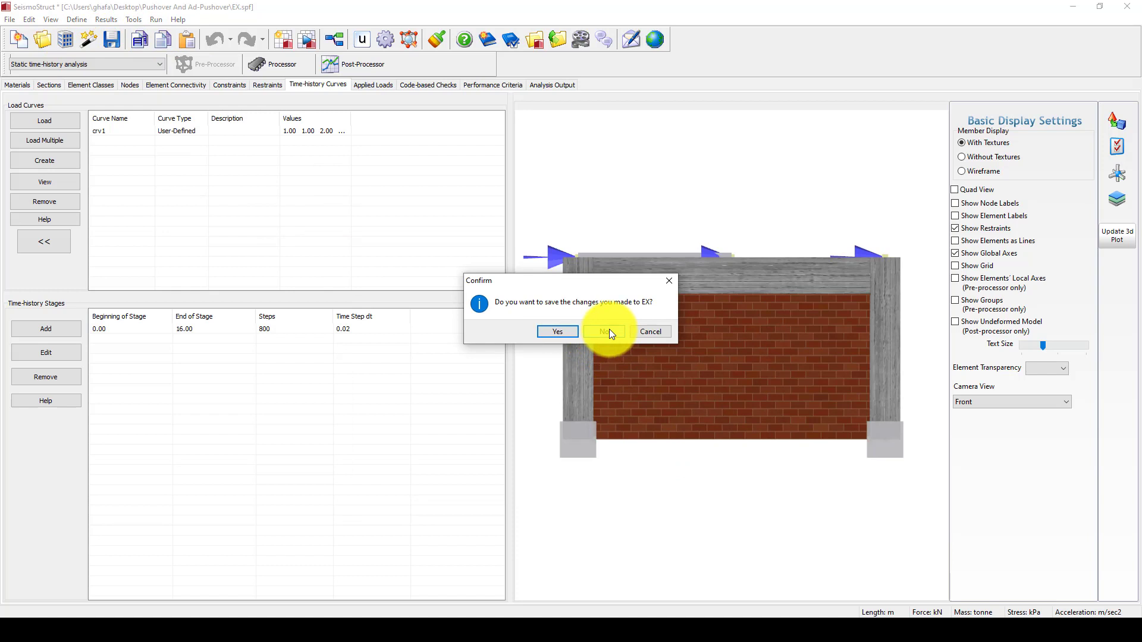
pyautogui.click(609, 331)
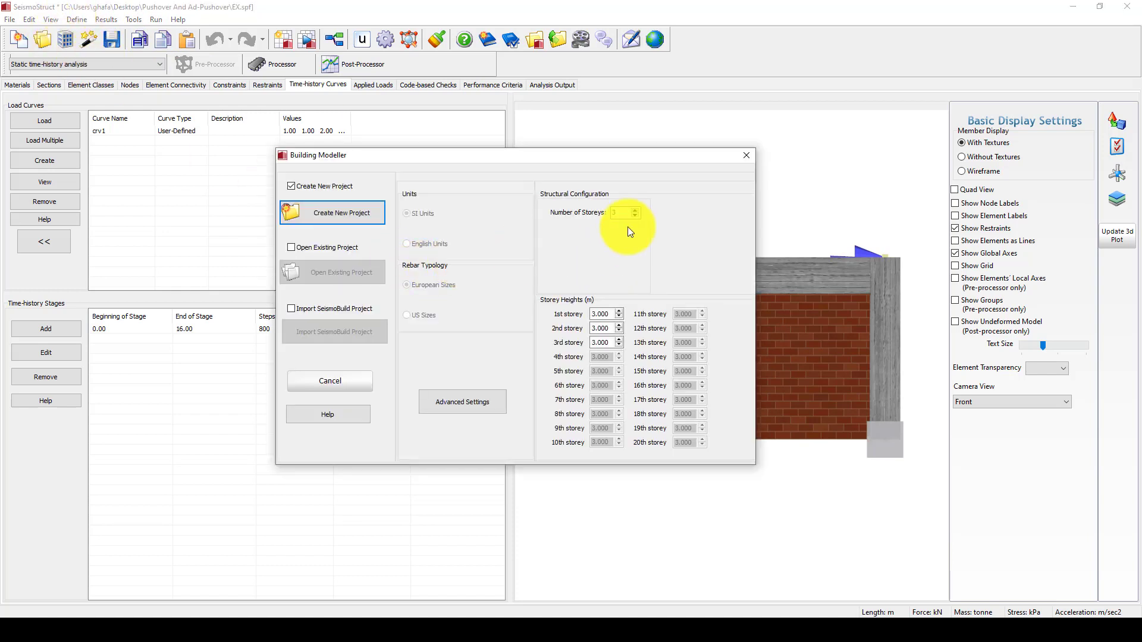
pyautogui.click(635, 216)
pyautogui.click(624, 213)
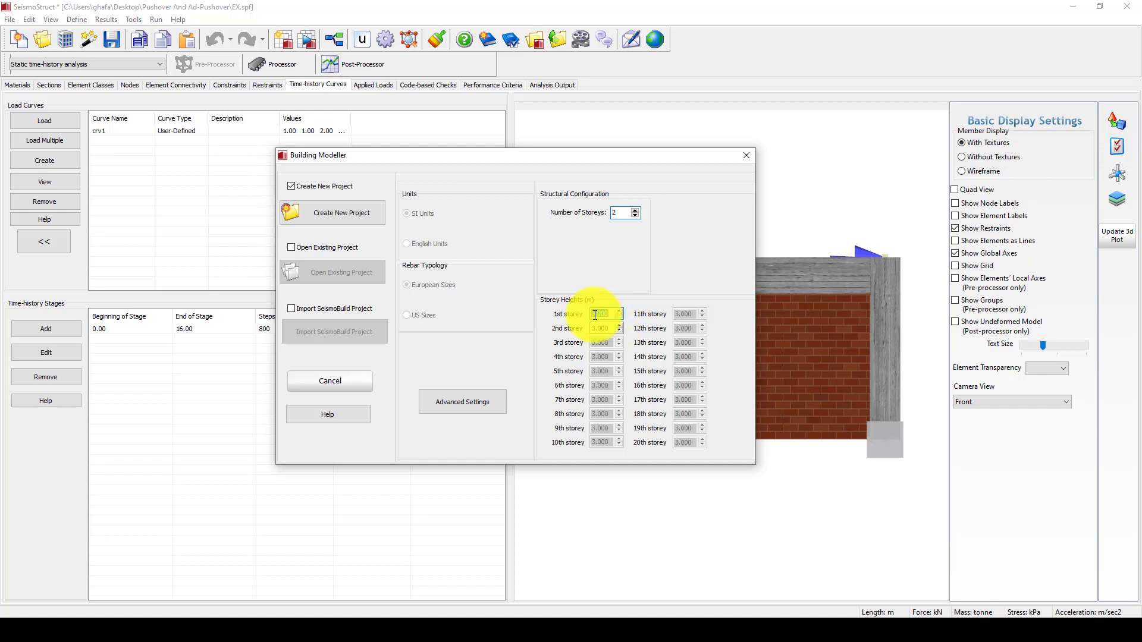
pyautogui.click(593, 329)
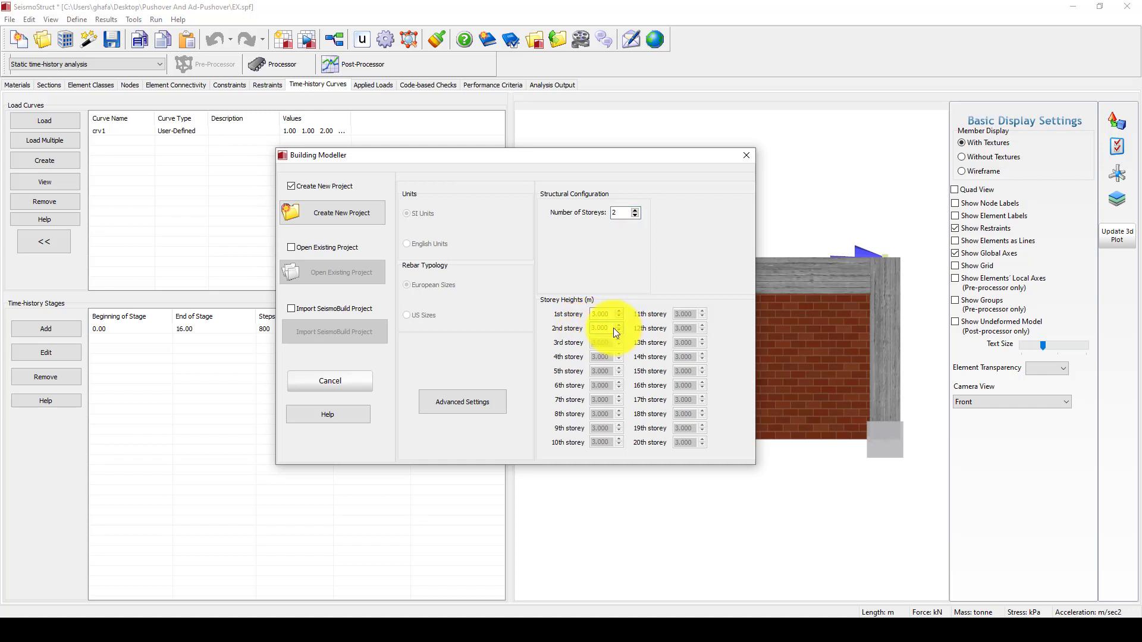
pyautogui.click(311, 212)
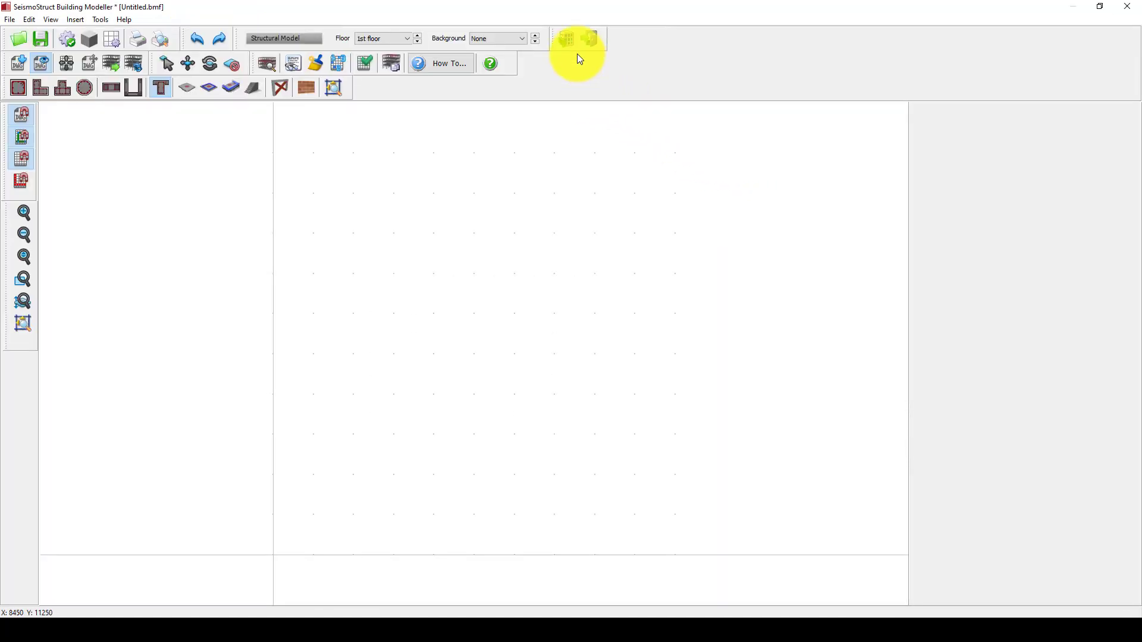
pyautogui.click(591, 38)
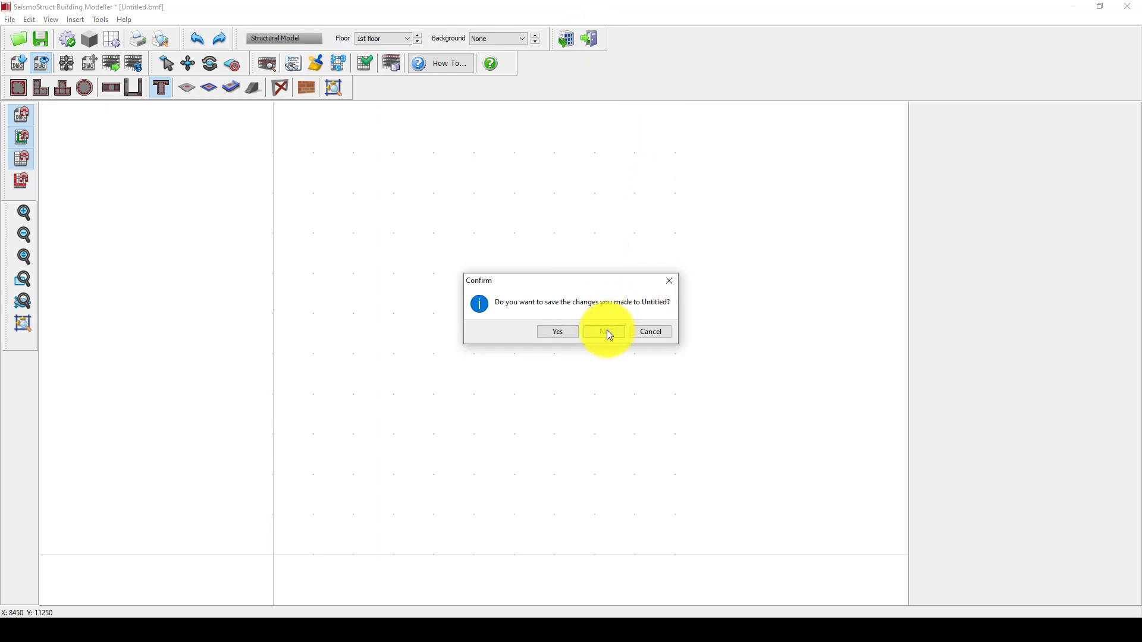
pyautogui.click(611, 336)
# Open the Building Modeller for a new project and set the number of storeys to 2.
pyautogui.click(66, 37)
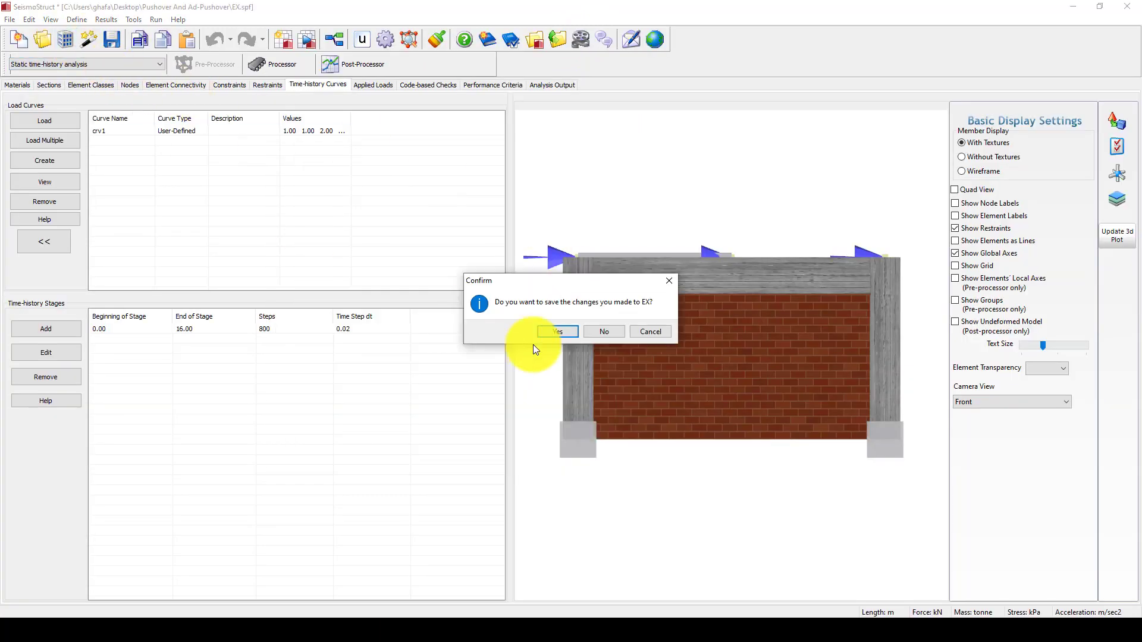
pyautogui.click(568, 332)
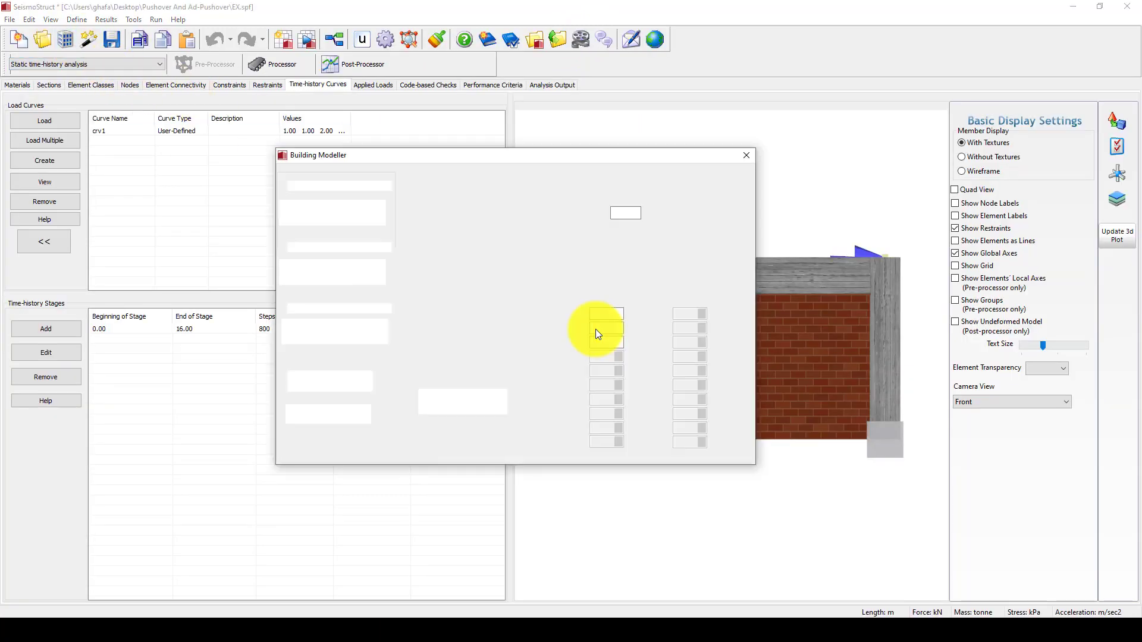
pyautogui.click(635, 215)
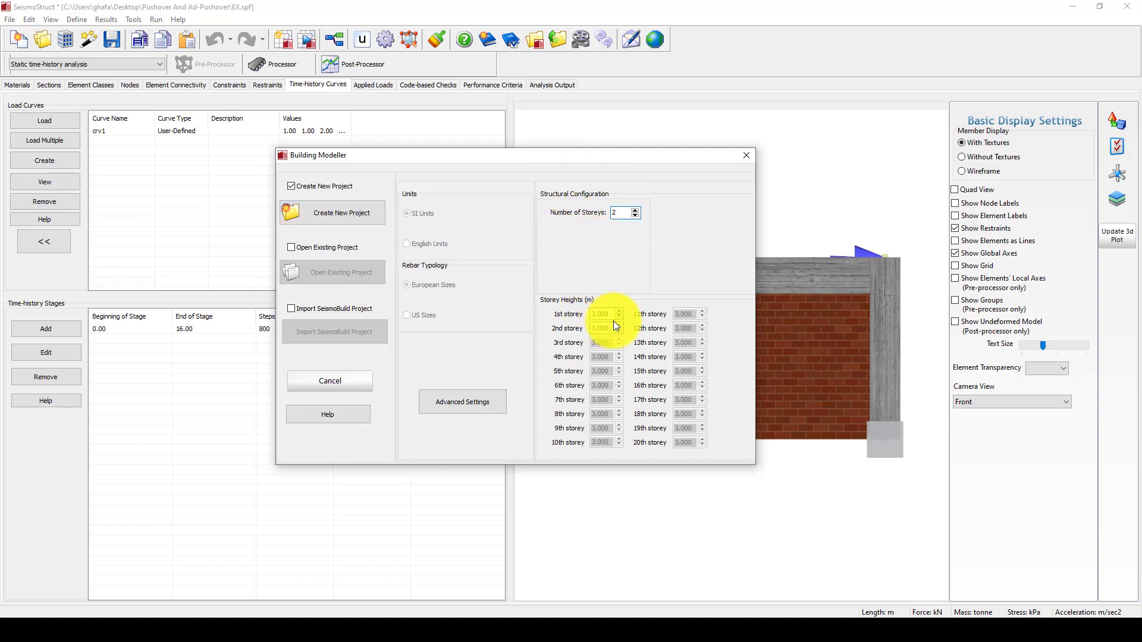
# Set the analysis type to Static time-history analysis in the Building Modeller's advanced settings.
pyautogui.click(447, 402)
pyautogui.moveTo(611, 191); pyautogui.dragTo(576, 150)
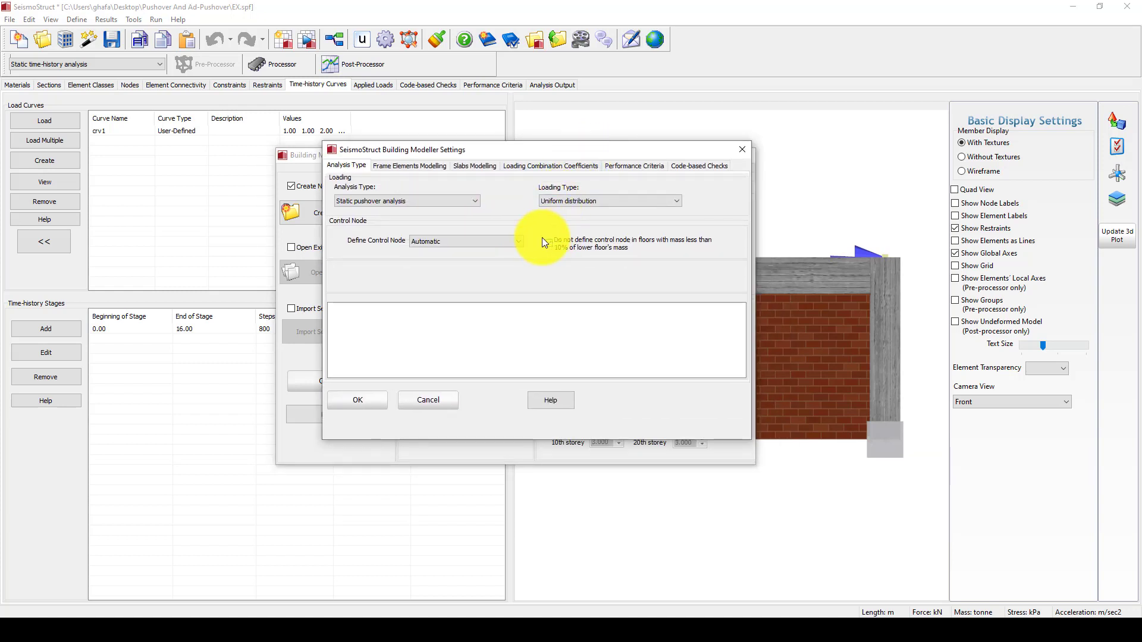
pyautogui.click(462, 202)
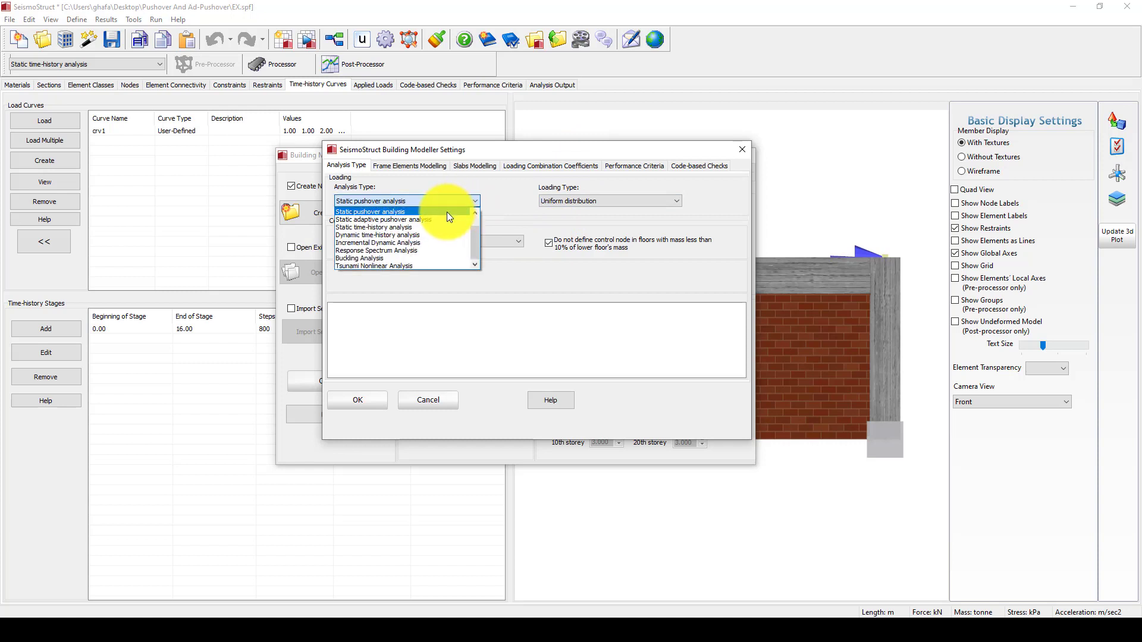
pyautogui.click(420, 226)
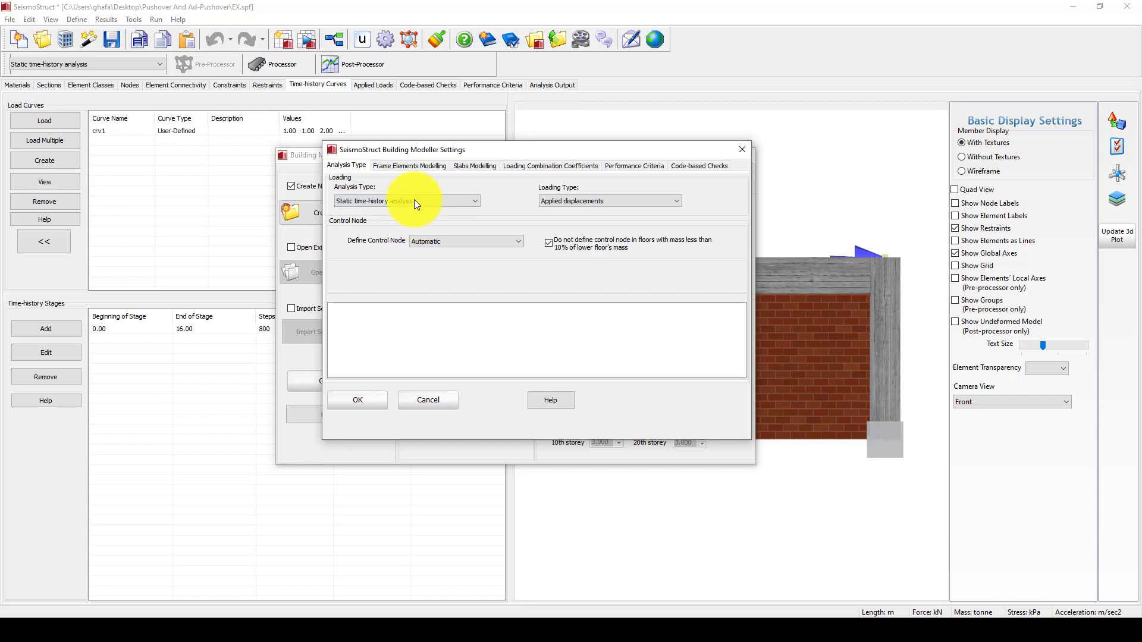
# Use infrmFBPH force-based plastic-hinge elements for columns and beams, and infrmDBPH displacement-based plastic-hinge elements for walls.
pyautogui.click(404, 166)
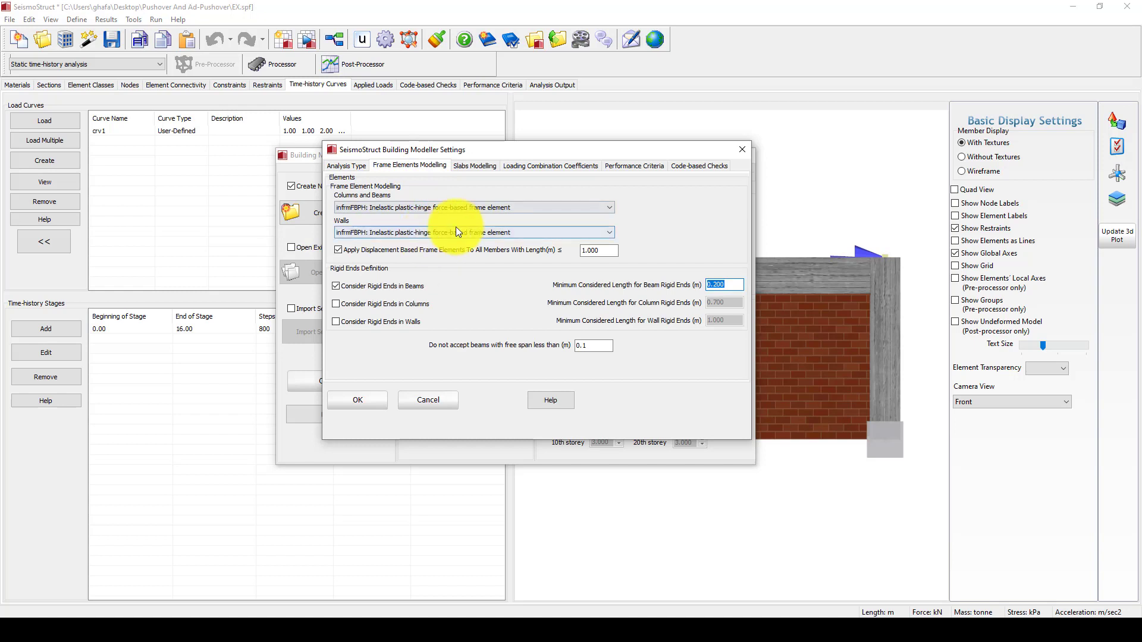
pyautogui.click(504, 229)
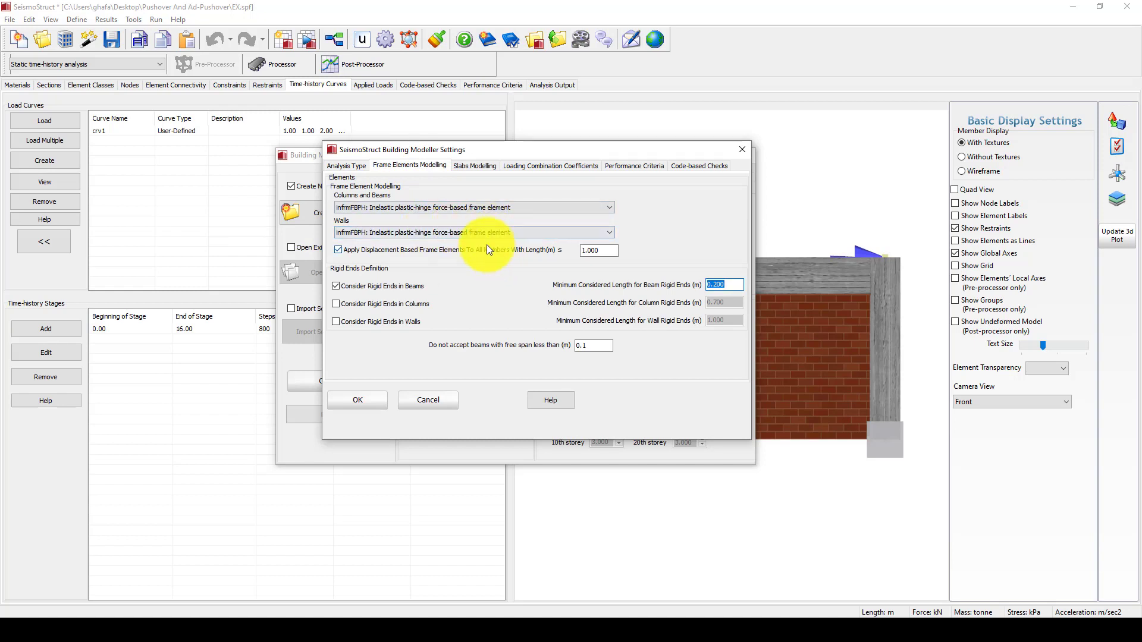
pyautogui.click(423, 206)
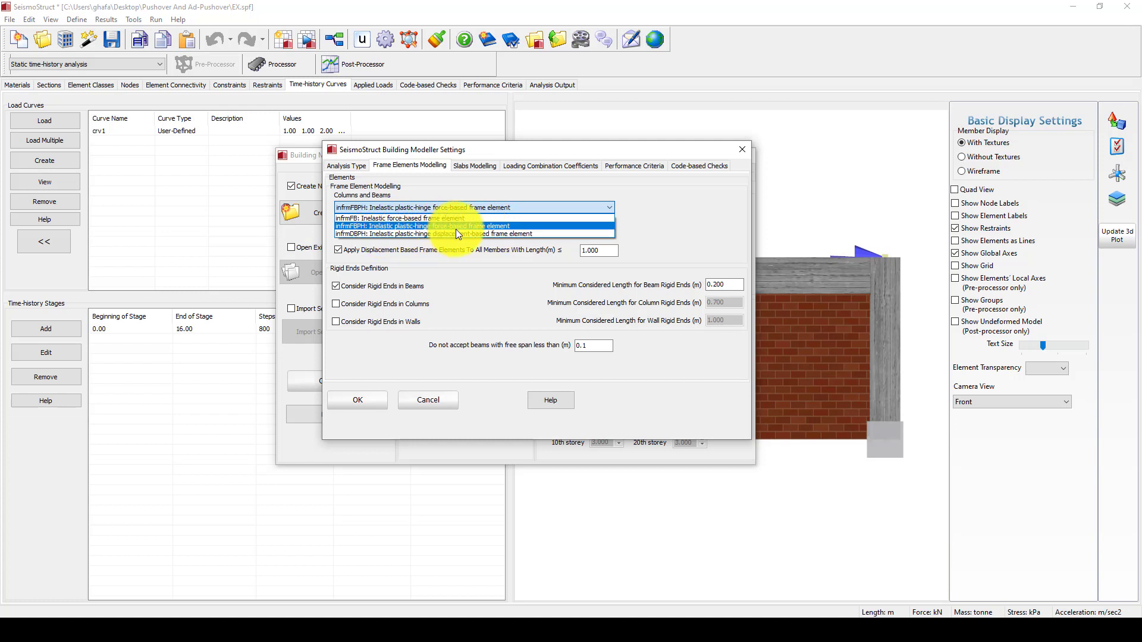
pyautogui.click(498, 229)
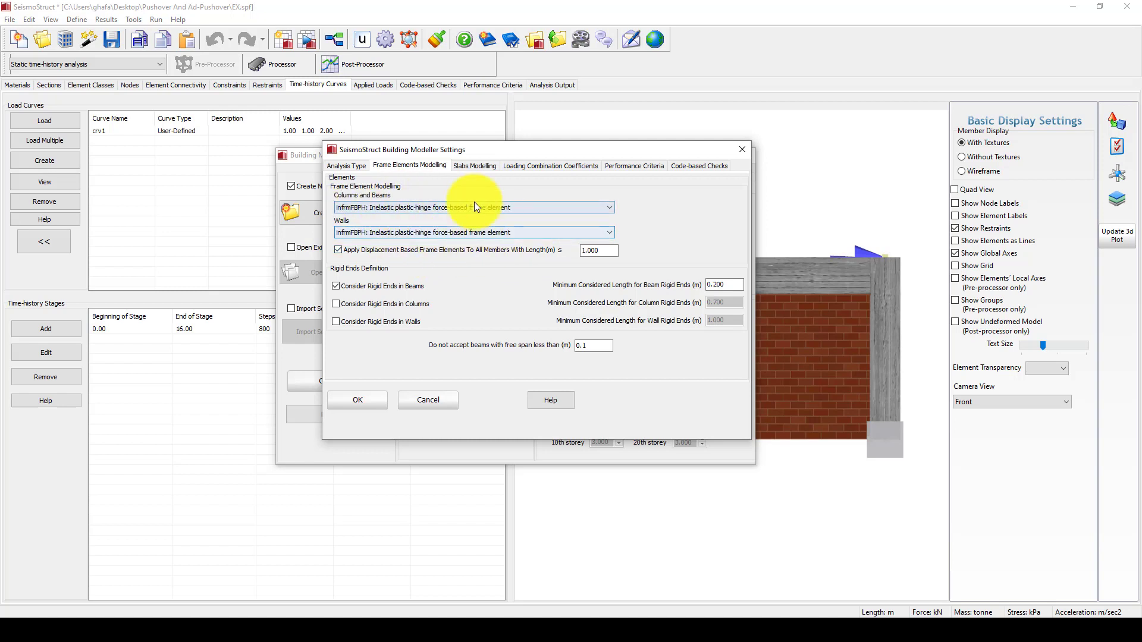
pyautogui.click(424, 234)
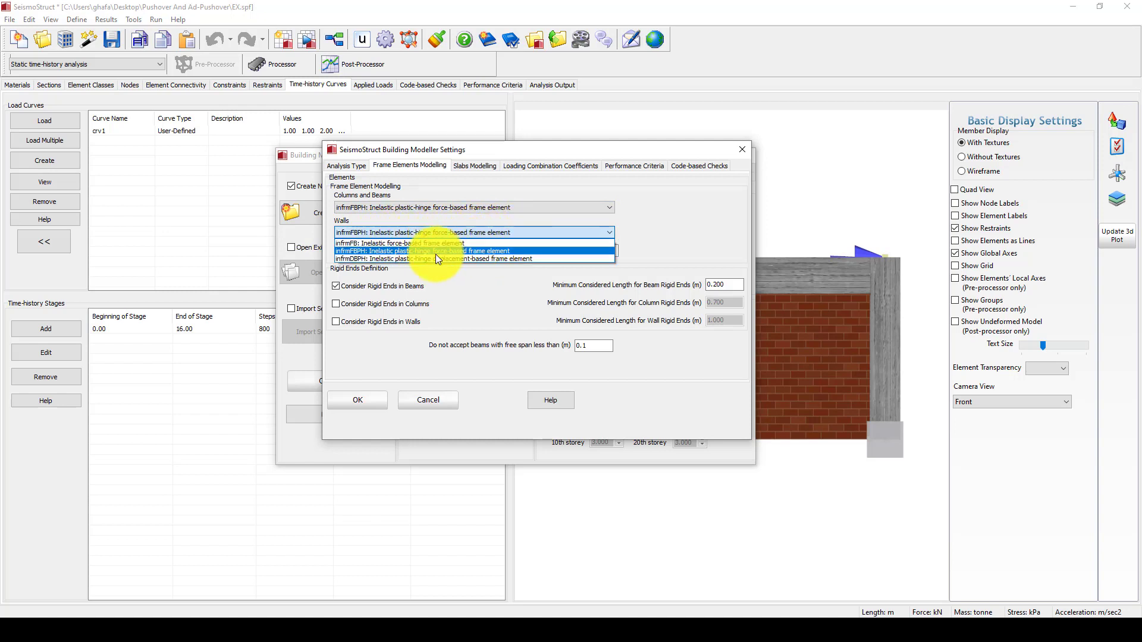
pyautogui.click(518, 258)
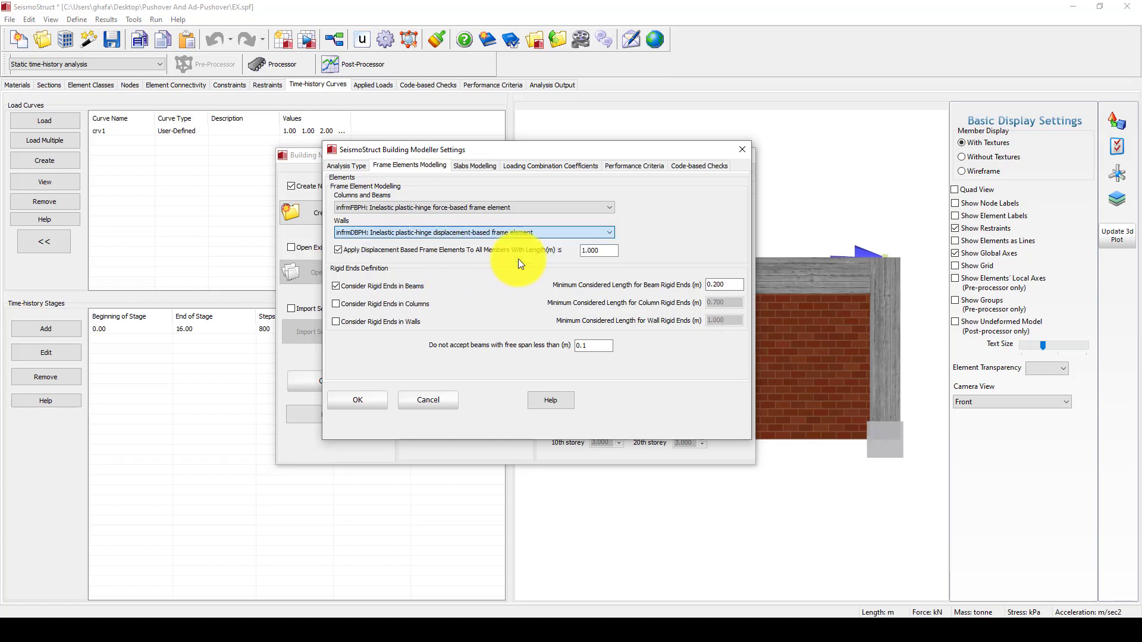
# Examine the slab modelling, loading combination coefficient, performance criteria and code-based check settings.
pyautogui.click(473, 166)
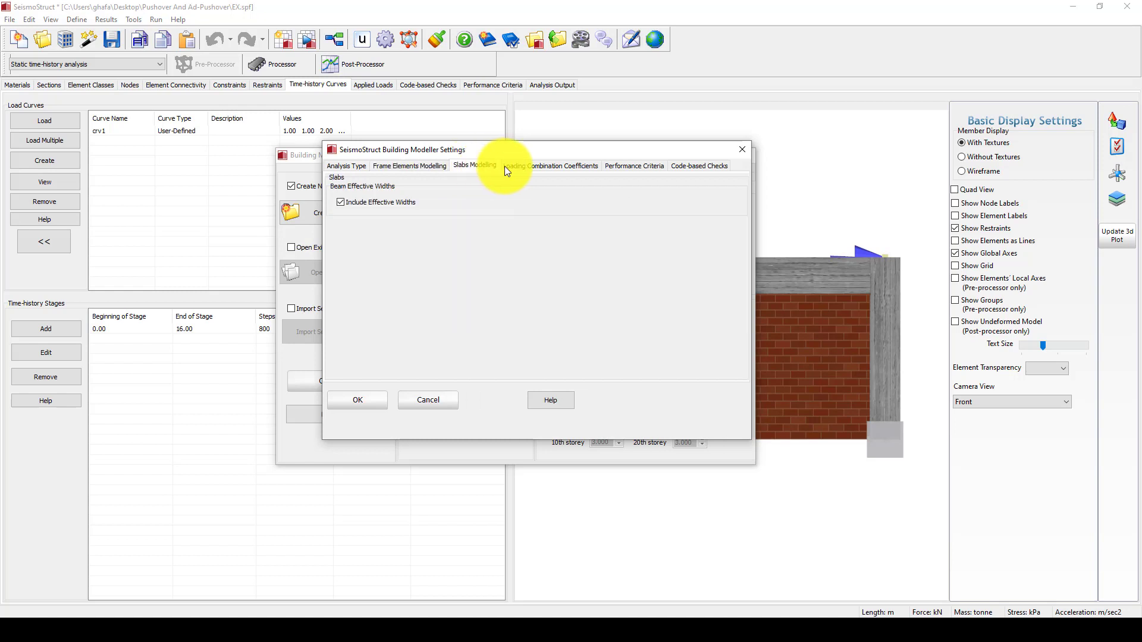
pyautogui.click(535, 167)
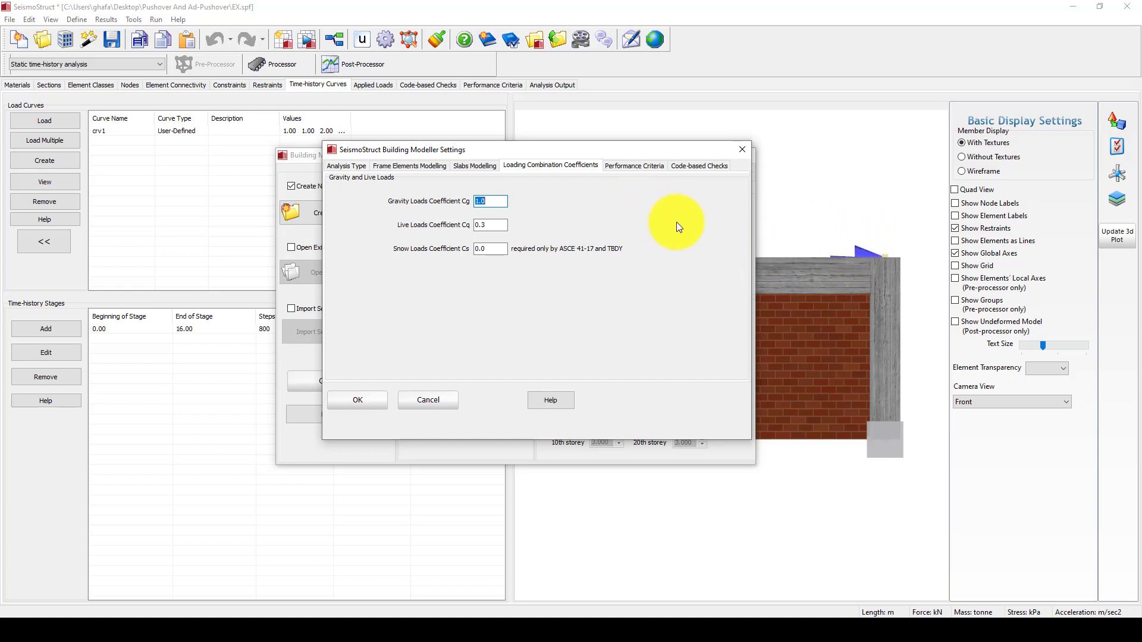
pyautogui.click(644, 167)
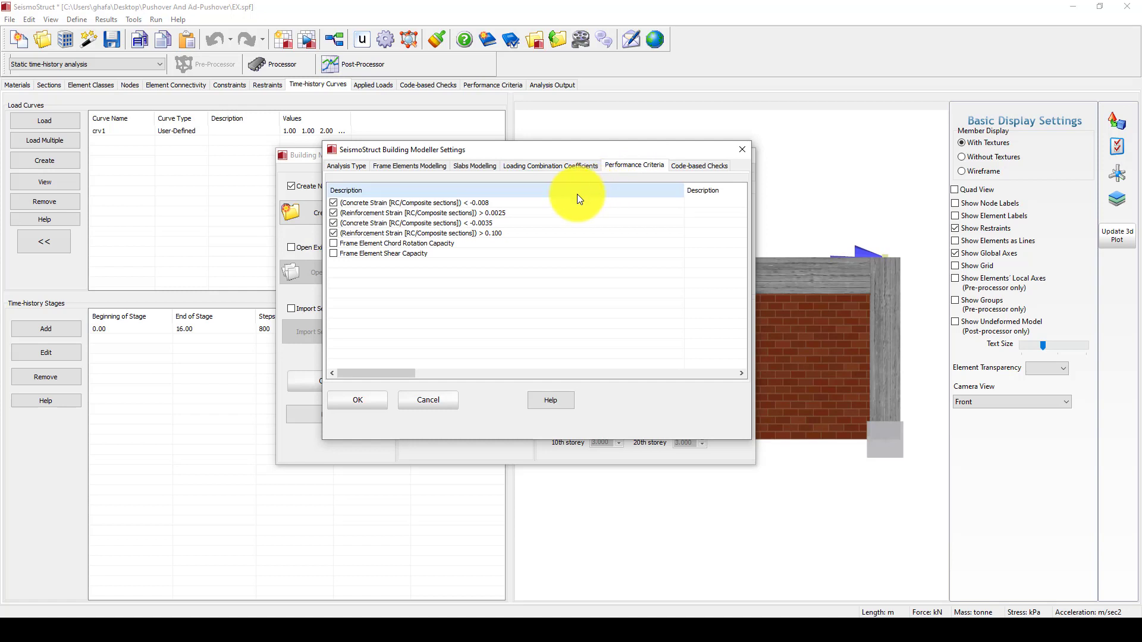
pyautogui.click(711, 167)
pyautogui.click(647, 169)
pyautogui.click(698, 169)
pyautogui.click(650, 168)
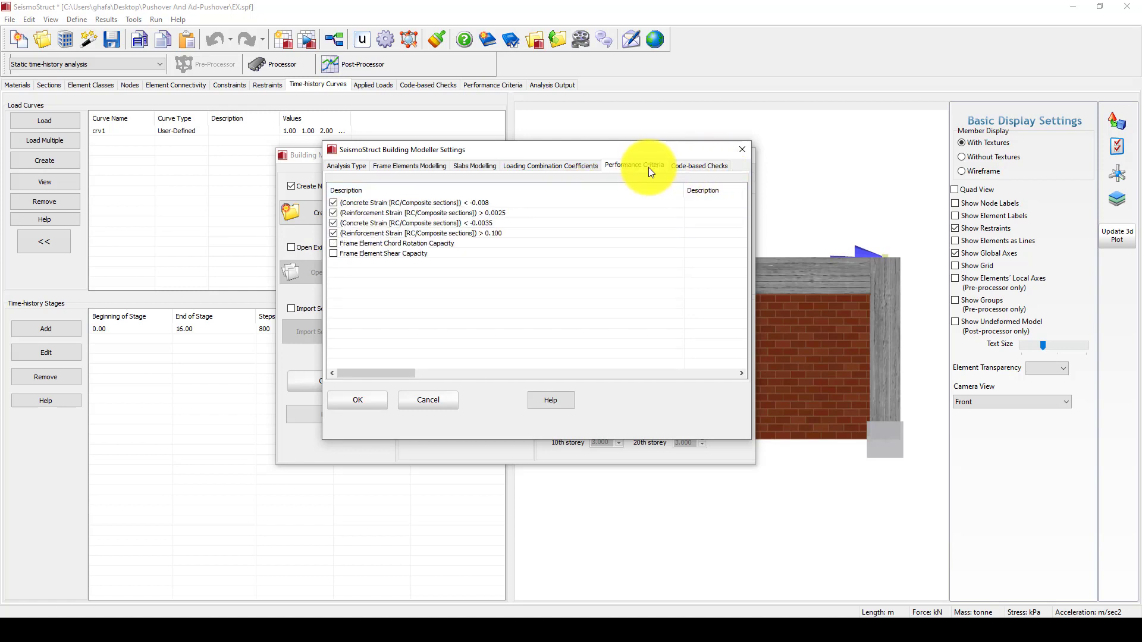
pyautogui.click(691, 168)
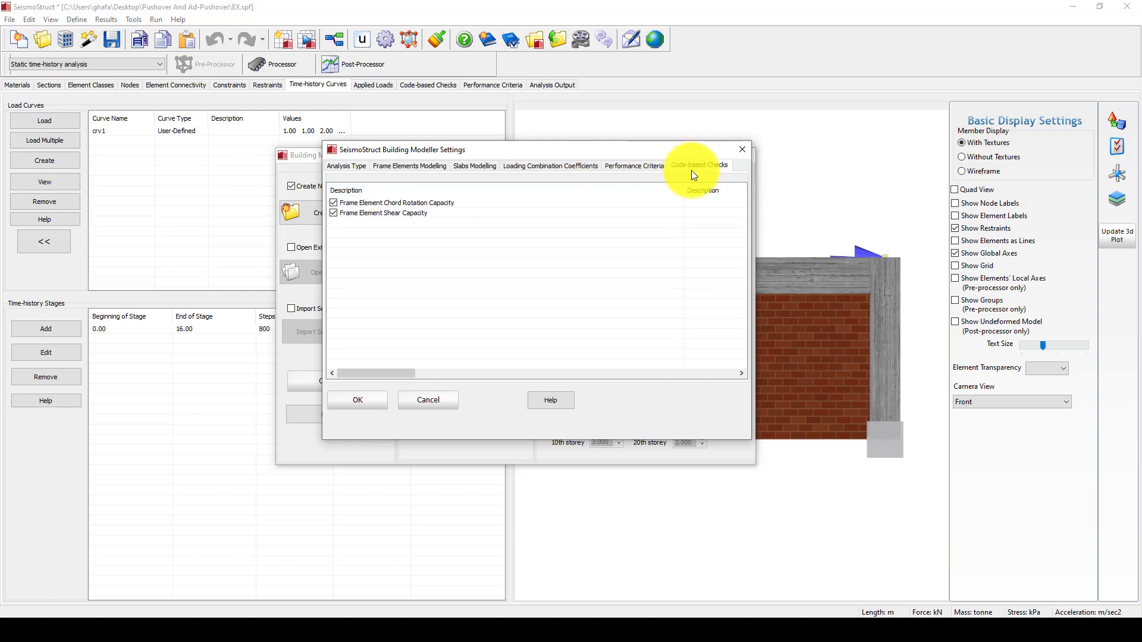
pyautogui.click(647, 168)
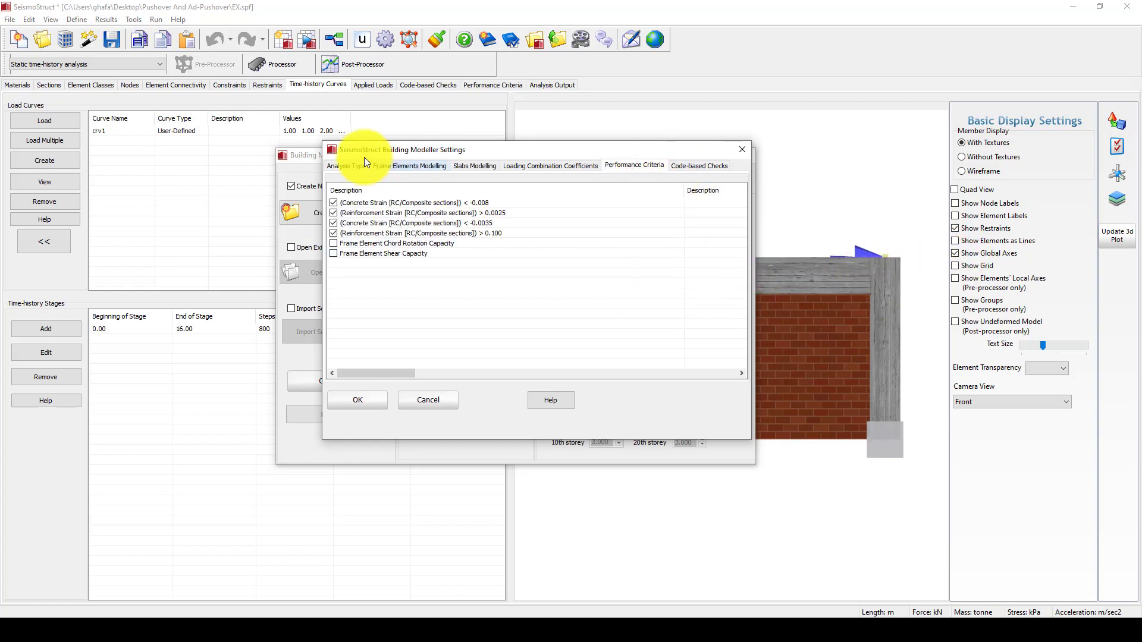
# Try the static pushover and static adaptive pushover analysis types, and set the type back to Static time-history analysis.
pyautogui.click(348, 165)
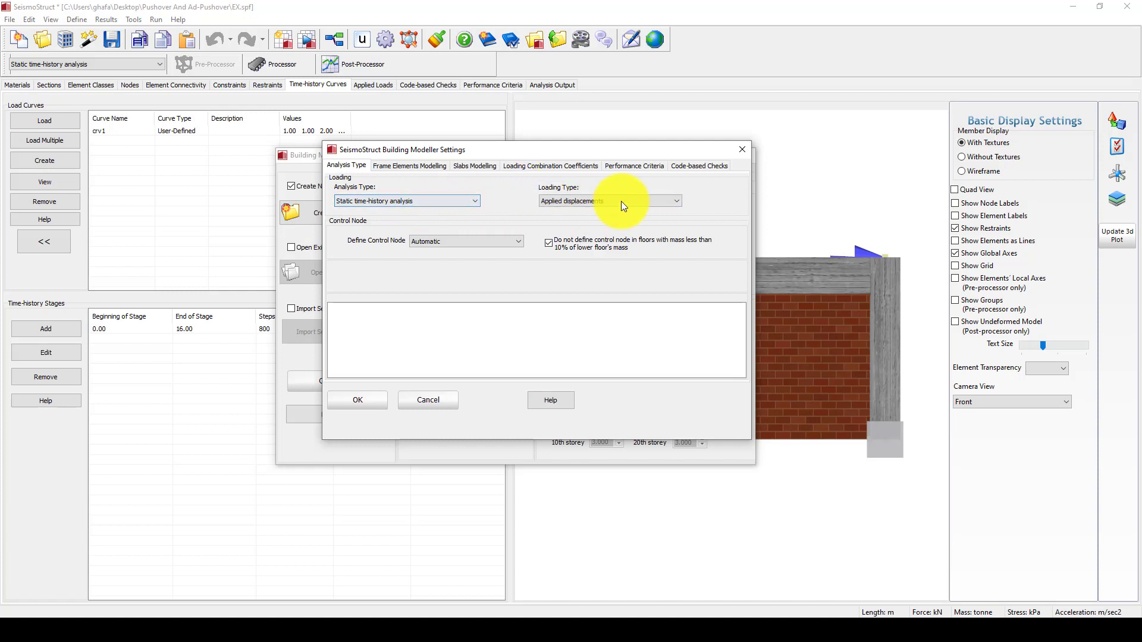
pyautogui.click(404, 199)
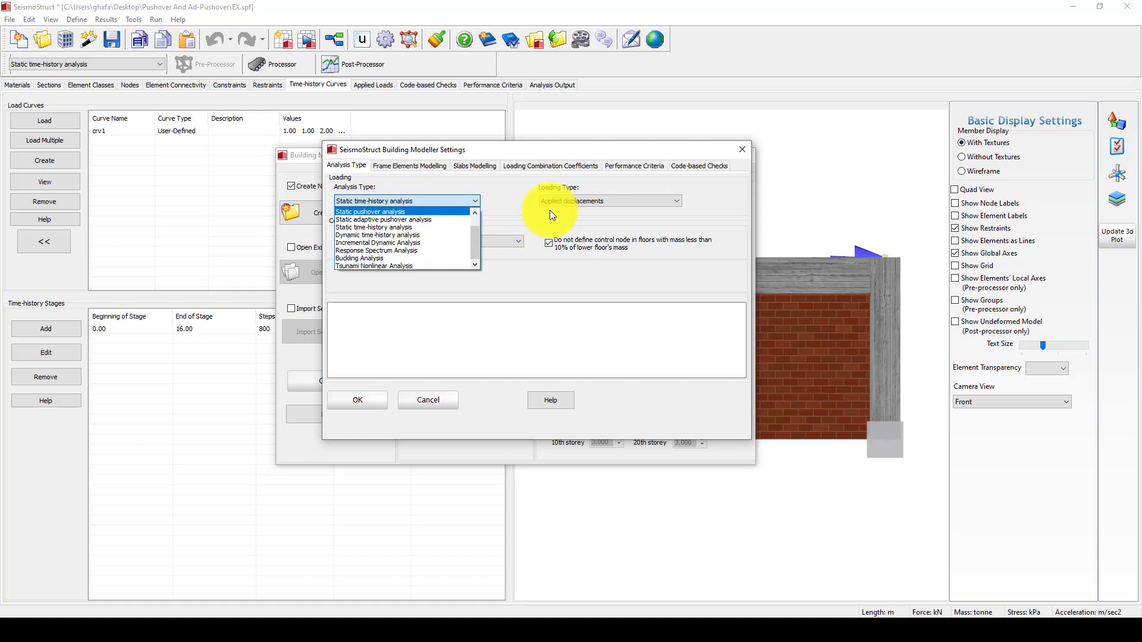
pyautogui.click(421, 212)
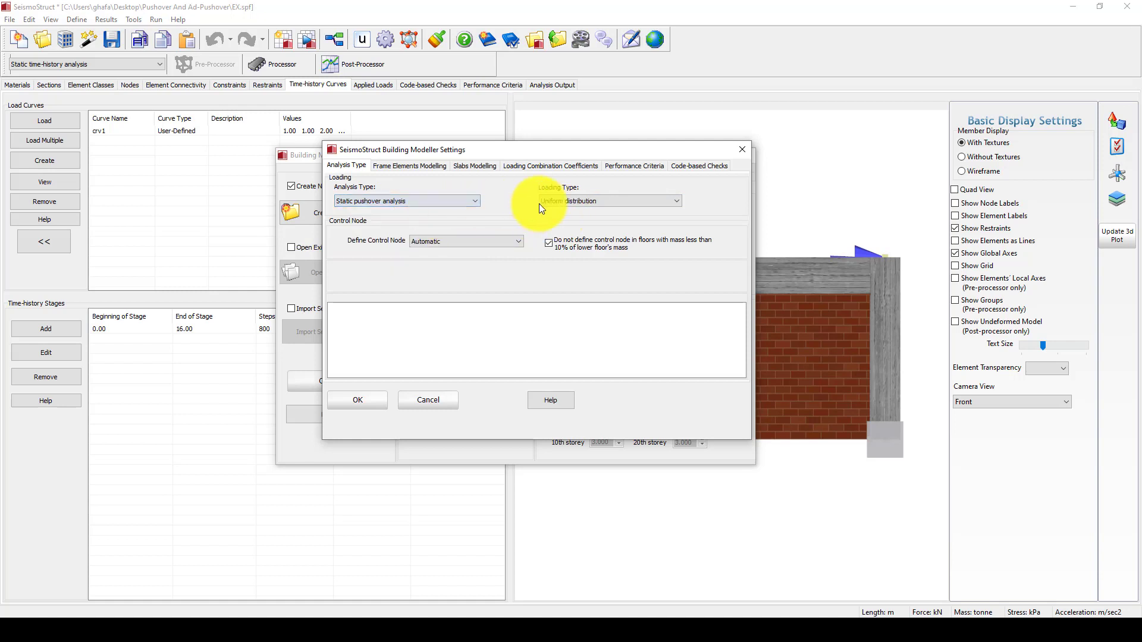
pyautogui.click(437, 204)
pyautogui.click(378, 216)
pyautogui.click(422, 205)
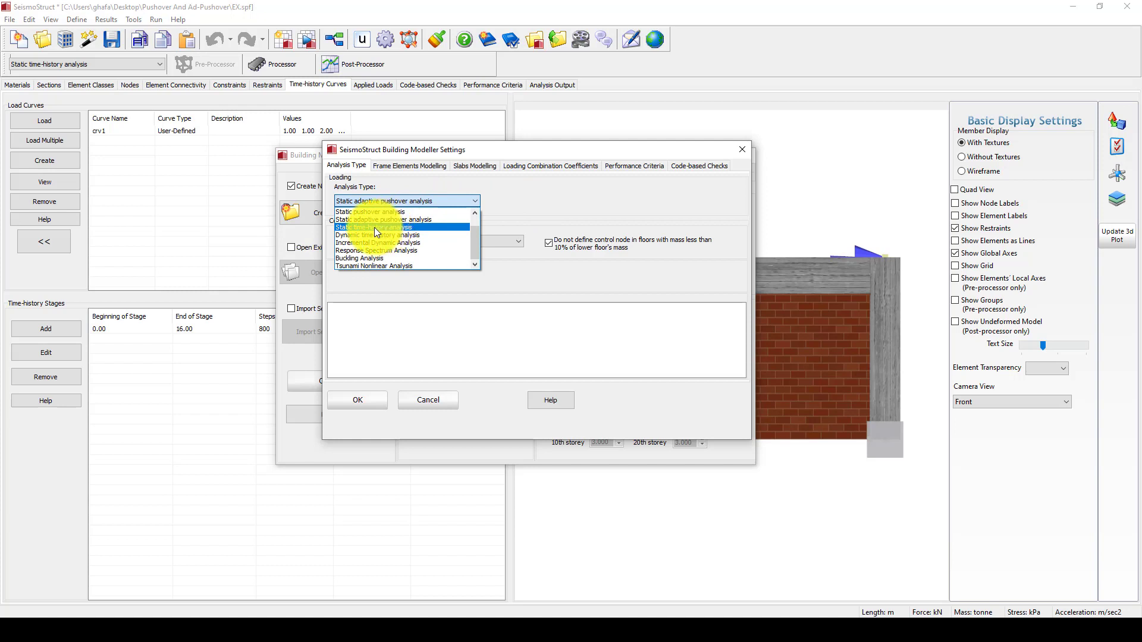
pyautogui.click(374, 227)
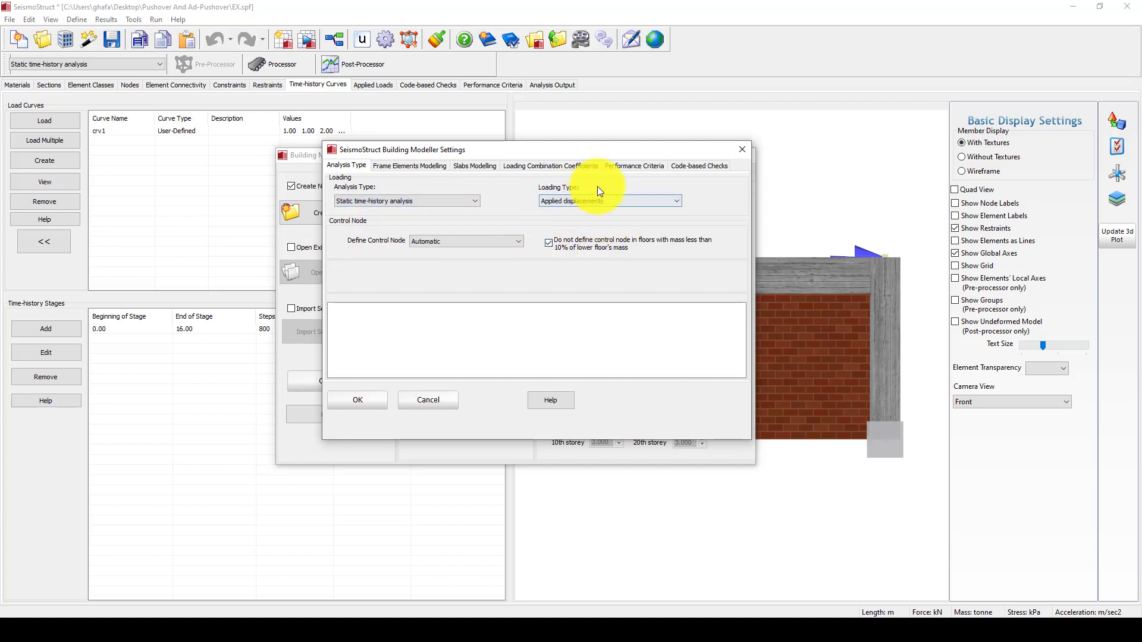
# Accept the advanced settings with an automatic control node and create the new two-storey project.
pyautogui.click(442, 237)
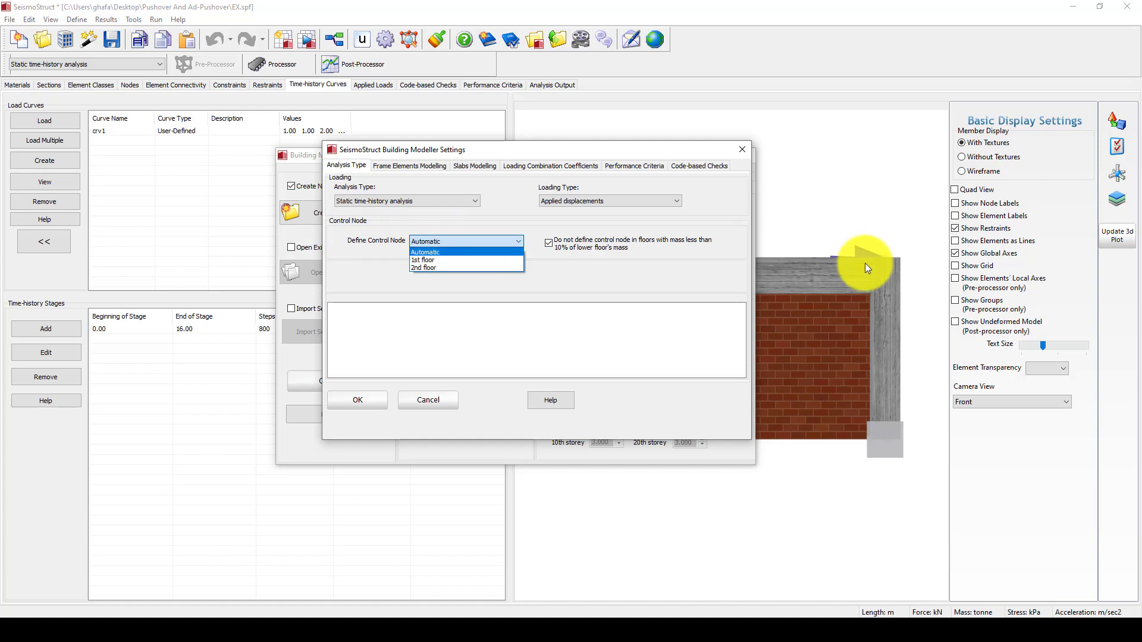
pyautogui.click(463, 228)
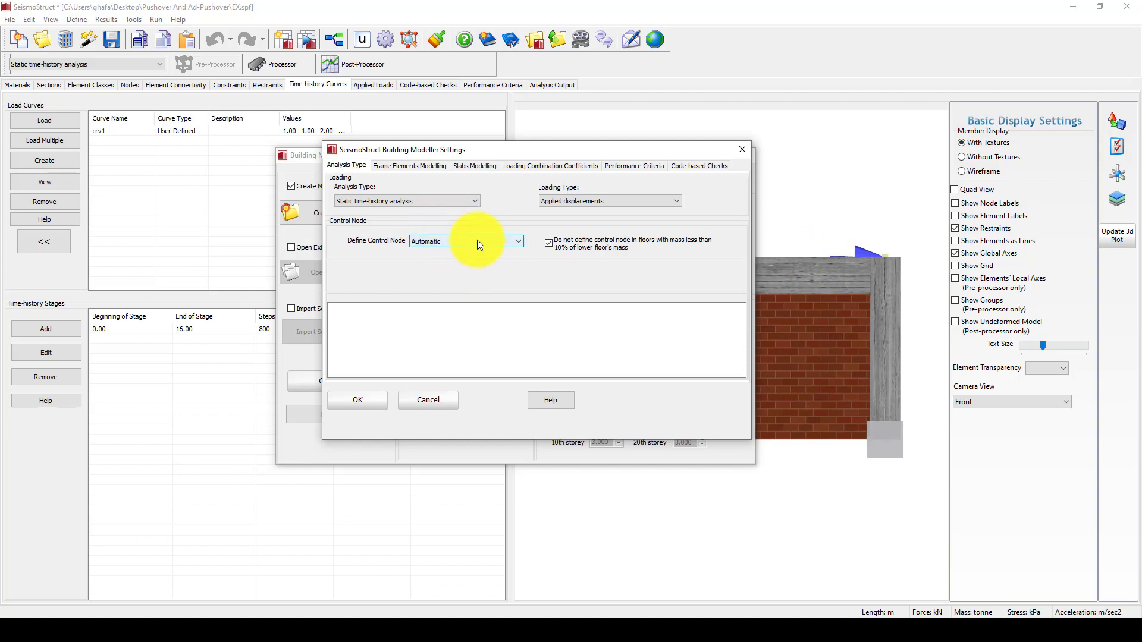
pyautogui.click(476, 240)
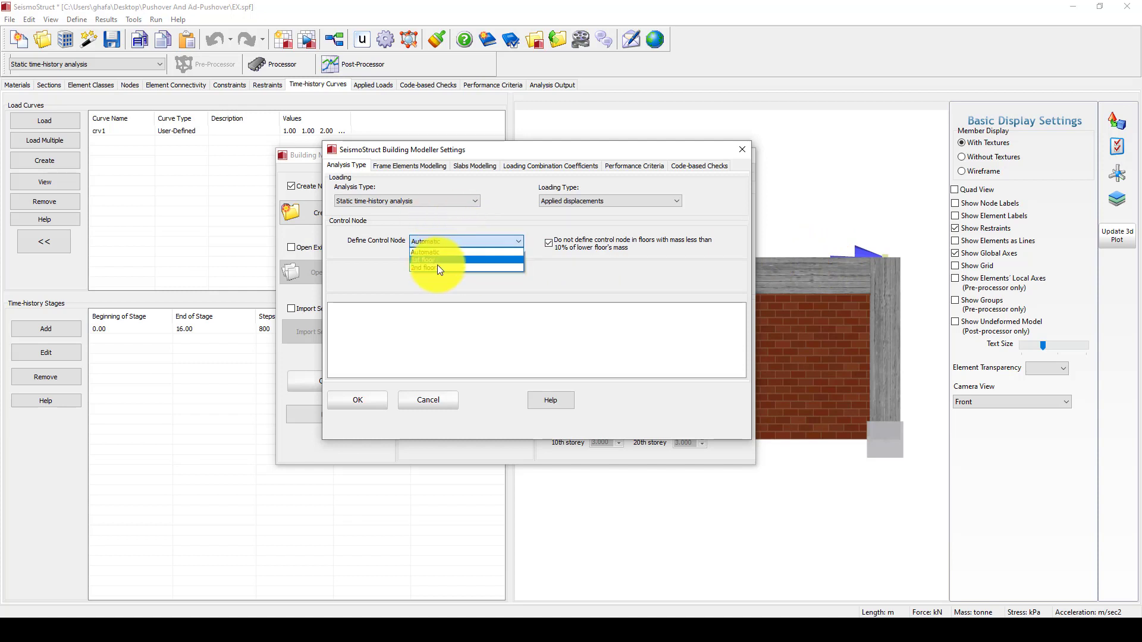
pyautogui.click(491, 226)
pyautogui.click(373, 403)
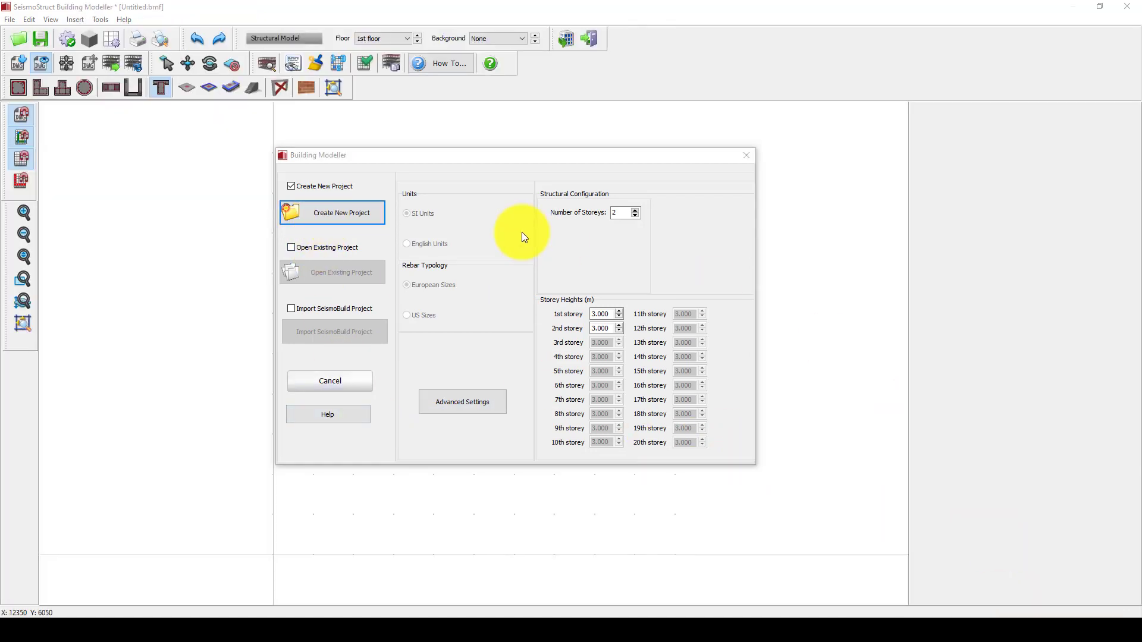
pyautogui.click(746, 155)
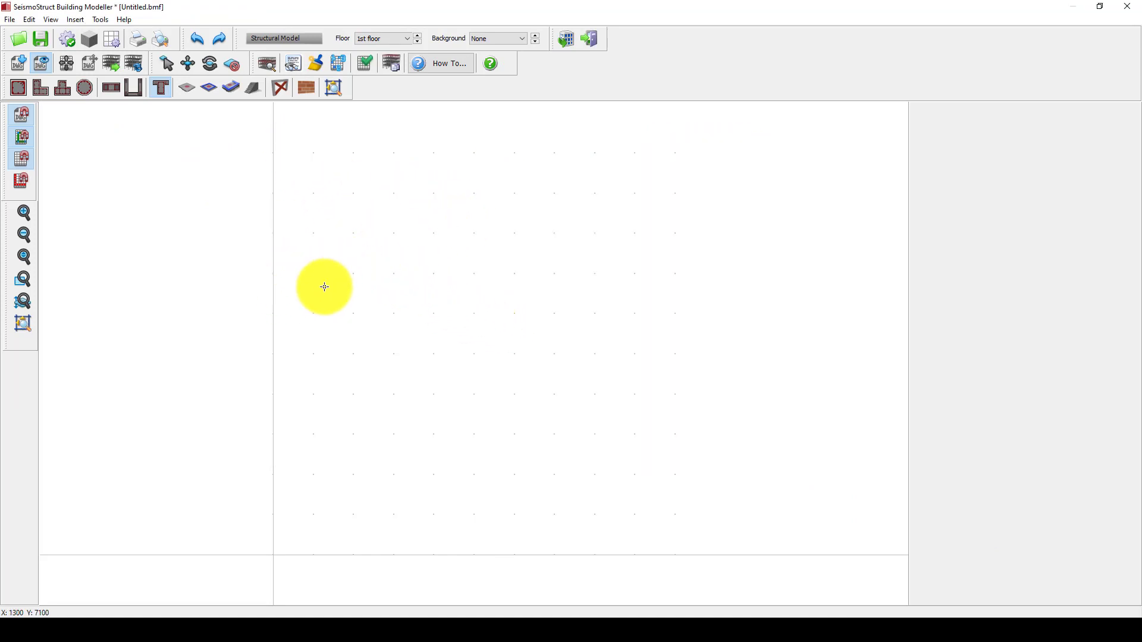
# Place two 300x300 square columns on the first floor at X/Y 1000/4000 and 5000/4000.
pyautogui.click(16, 88)
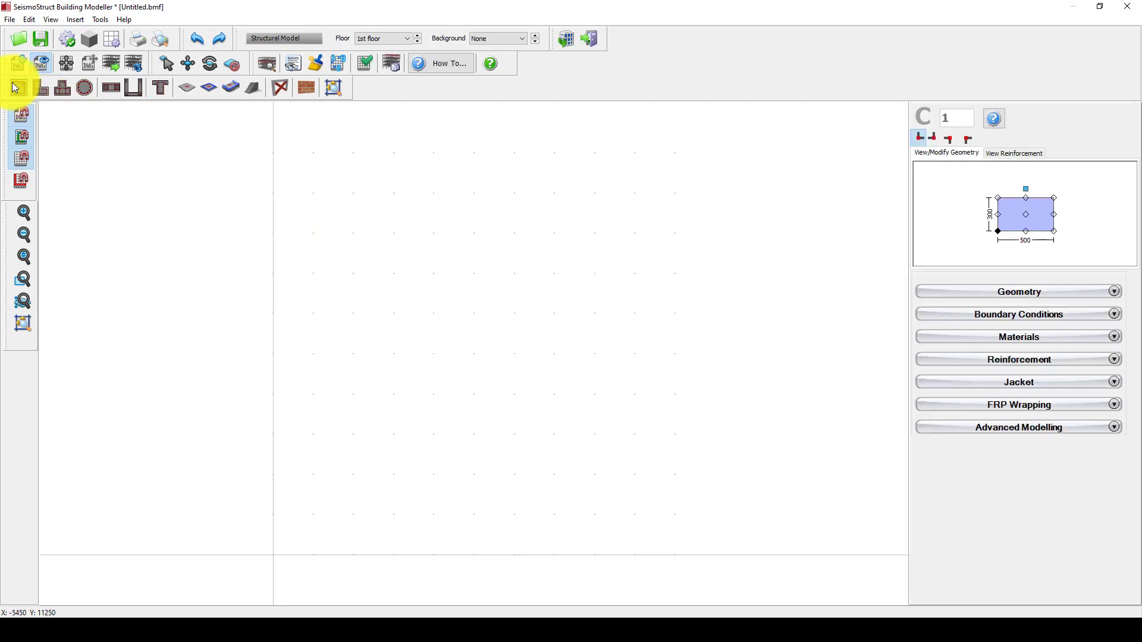
pyautogui.click(1003, 295)
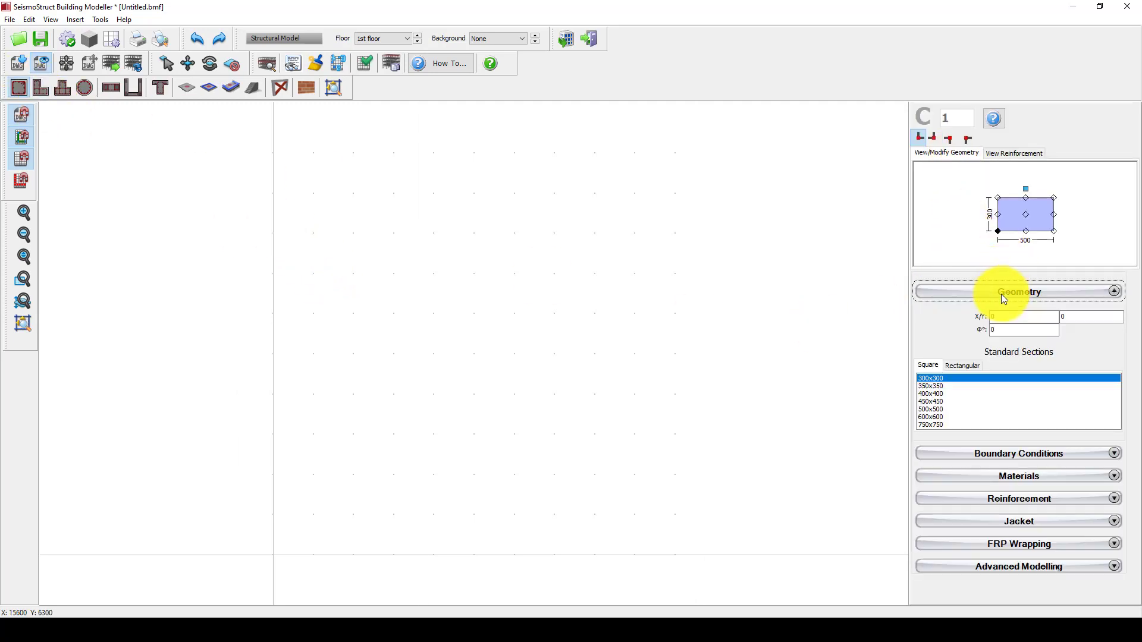
pyautogui.click(943, 383)
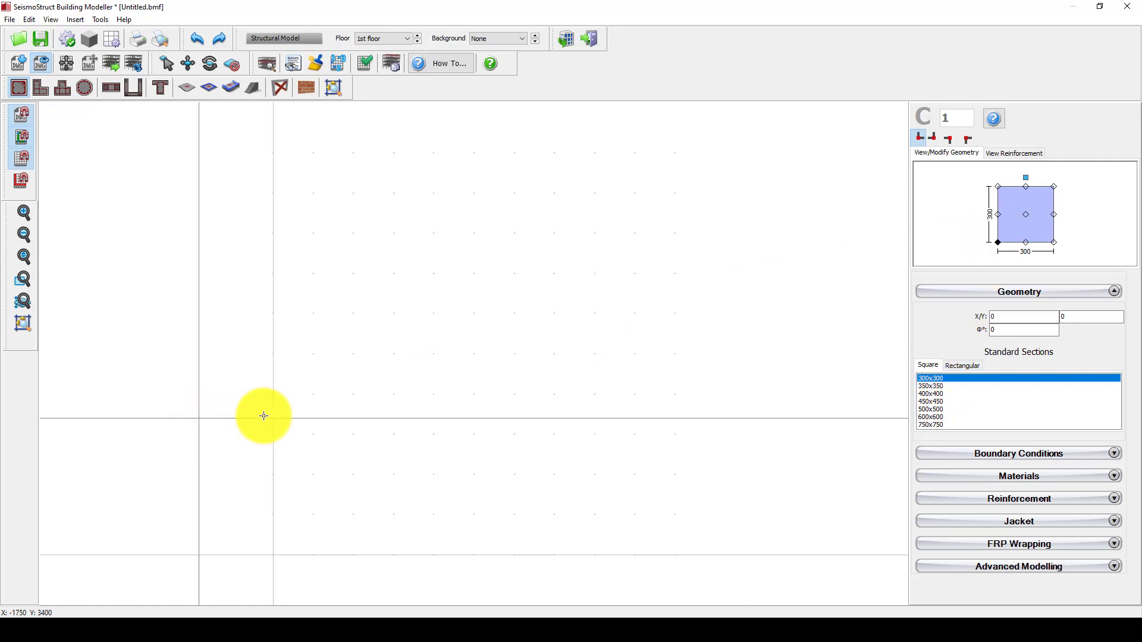
pyautogui.scroll(3, 311, 398)
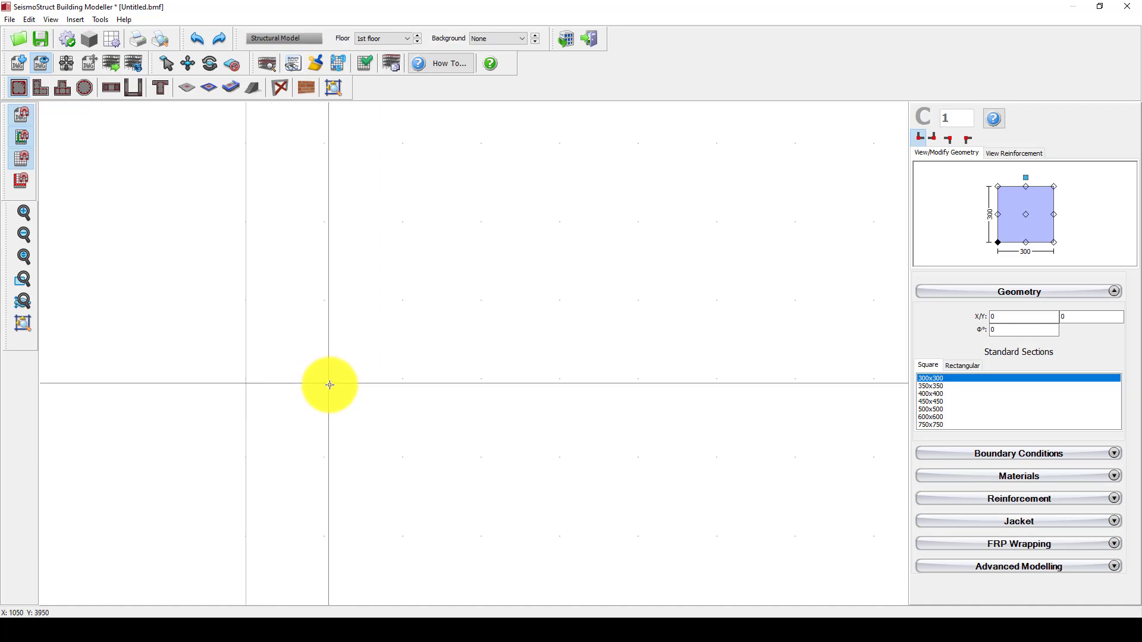
pyautogui.click(324, 379)
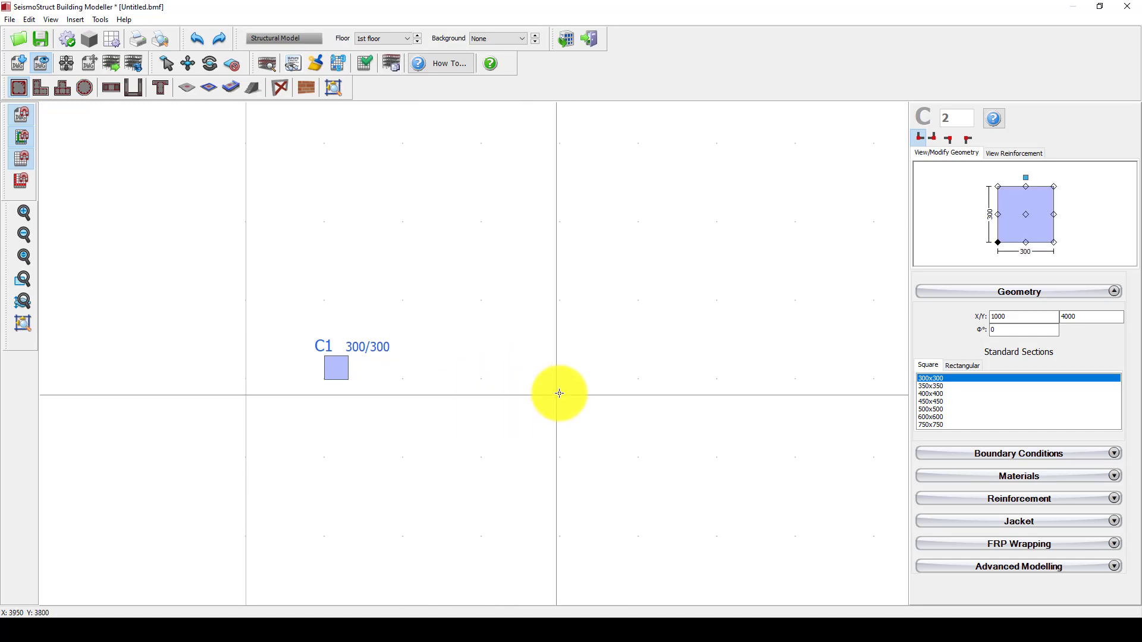
pyautogui.click(639, 380)
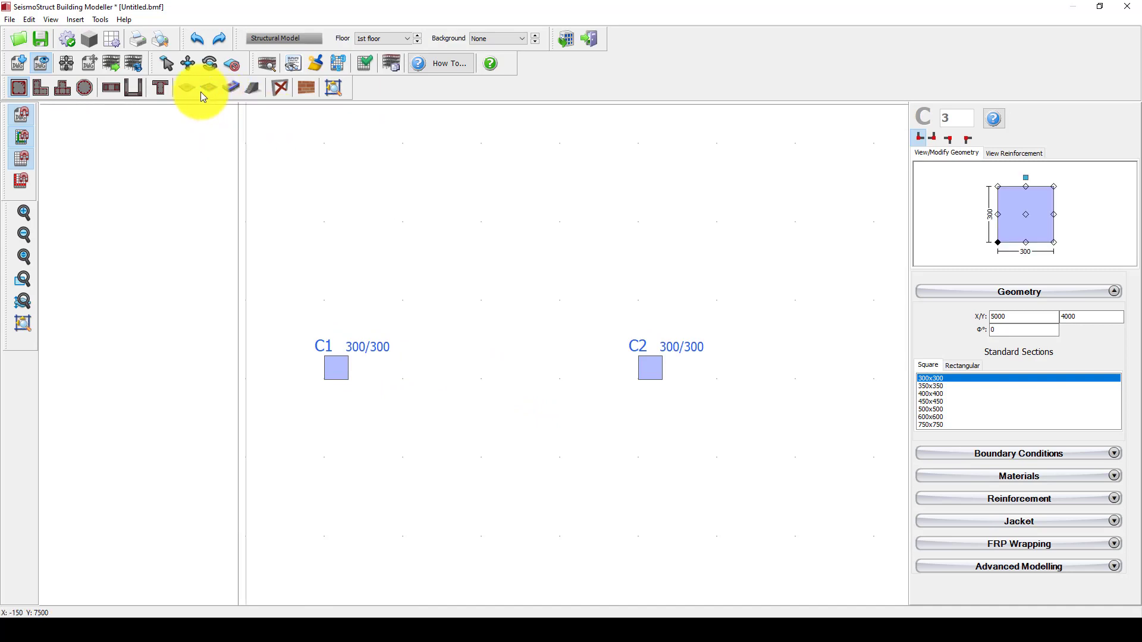
# Draw a 300x400 beam, aligned on its centreline, between the facing sides of the two columns.
pyautogui.click(164, 89)
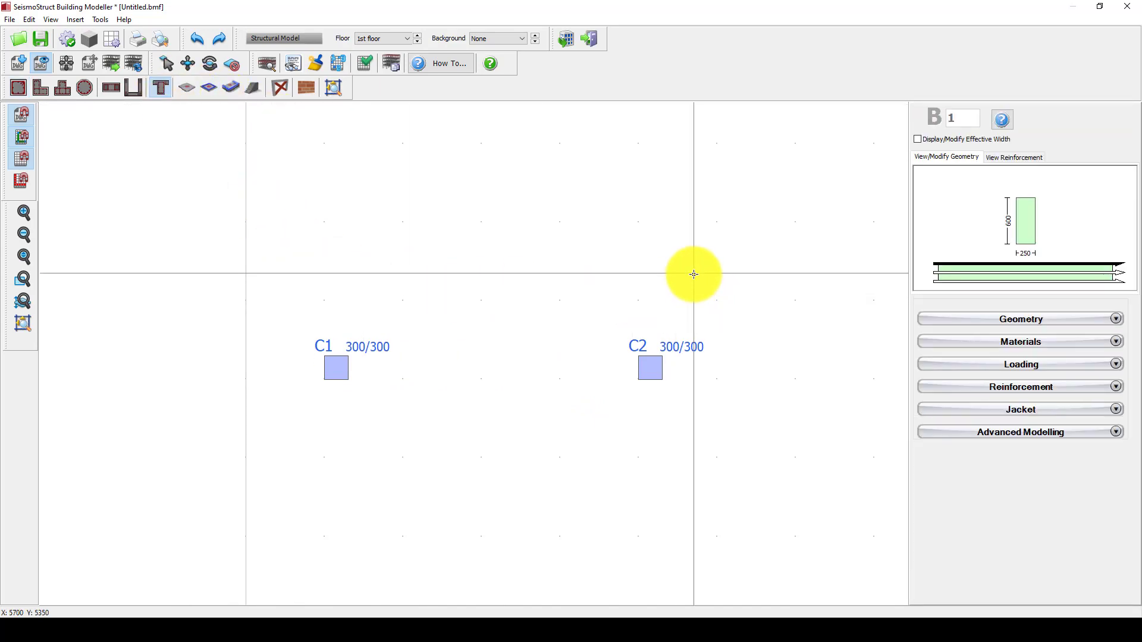
pyautogui.click(1021, 319)
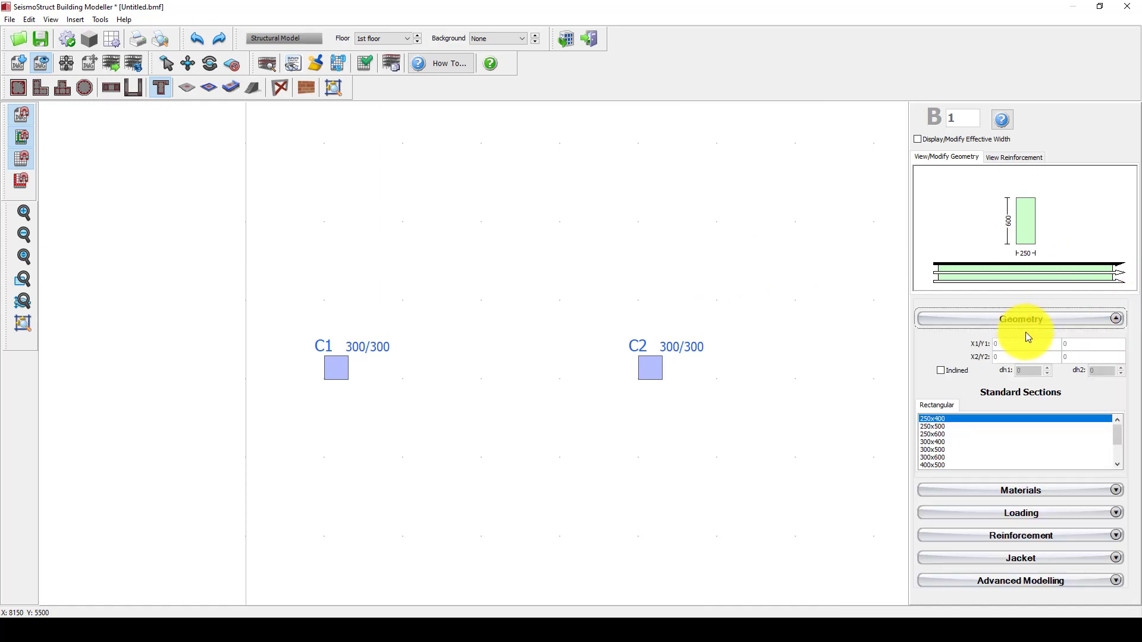
pyautogui.click(934, 443)
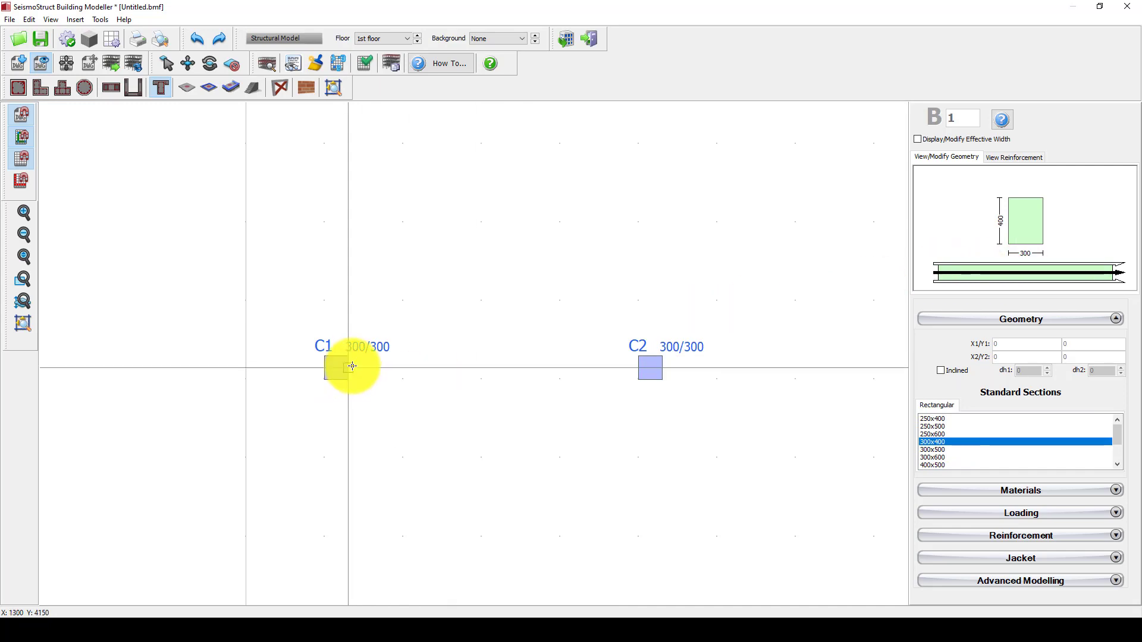
pyautogui.click(351, 367)
pyautogui.click(637, 370)
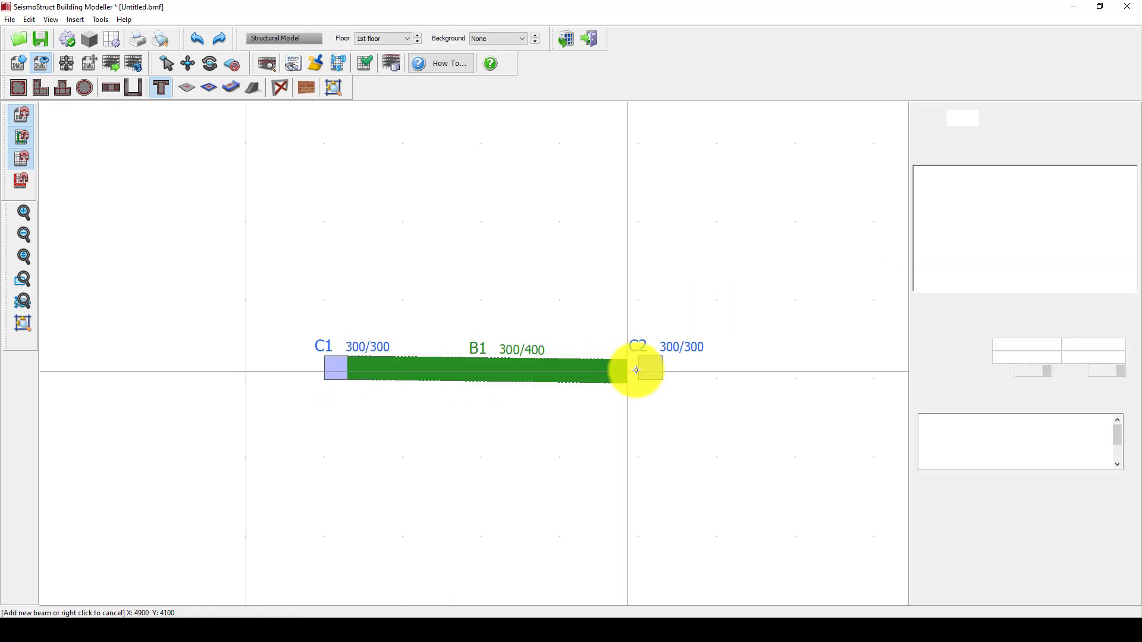
# Place a centreline-aligned infill panel with a depth of 300 between the two columns, along the beam.
pyautogui.click(306, 89)
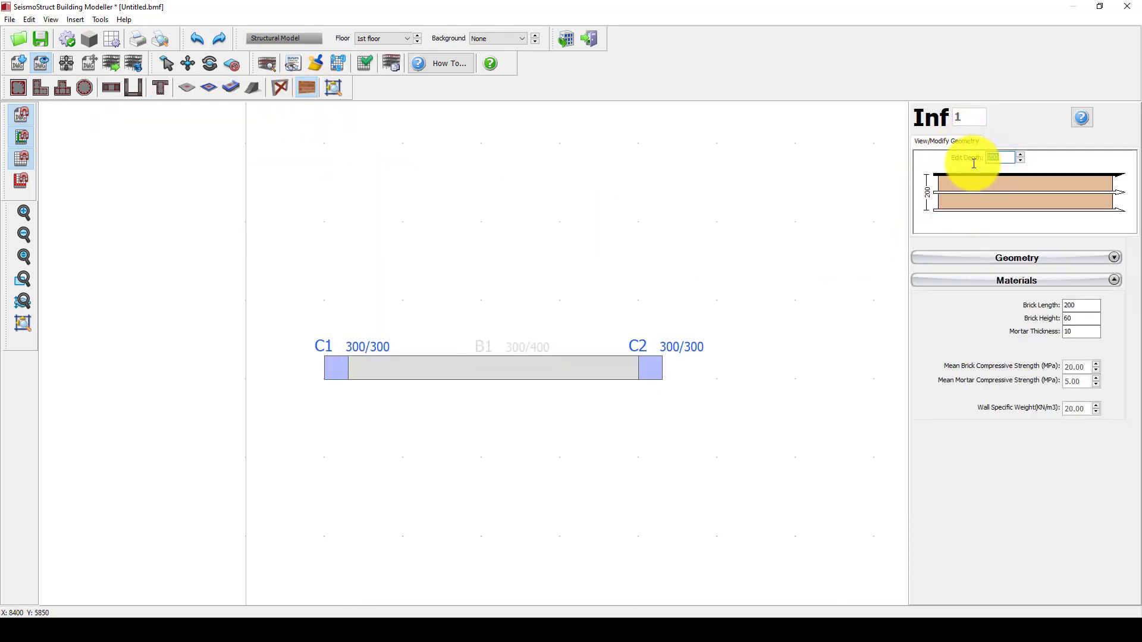
pyautogui.click(1018, 257)
pyautogui.click(1019, 369)
pyautogui.click(1035, 370)
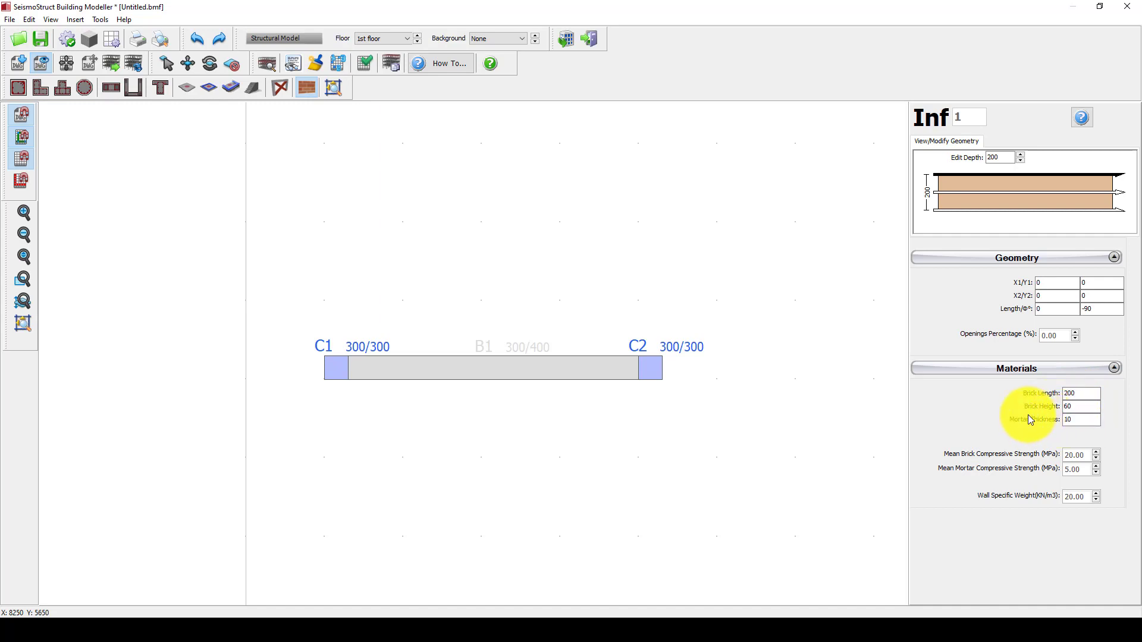
pyautogui.doubleClick(1083, 457)
pyautogui.click(1081, 463)
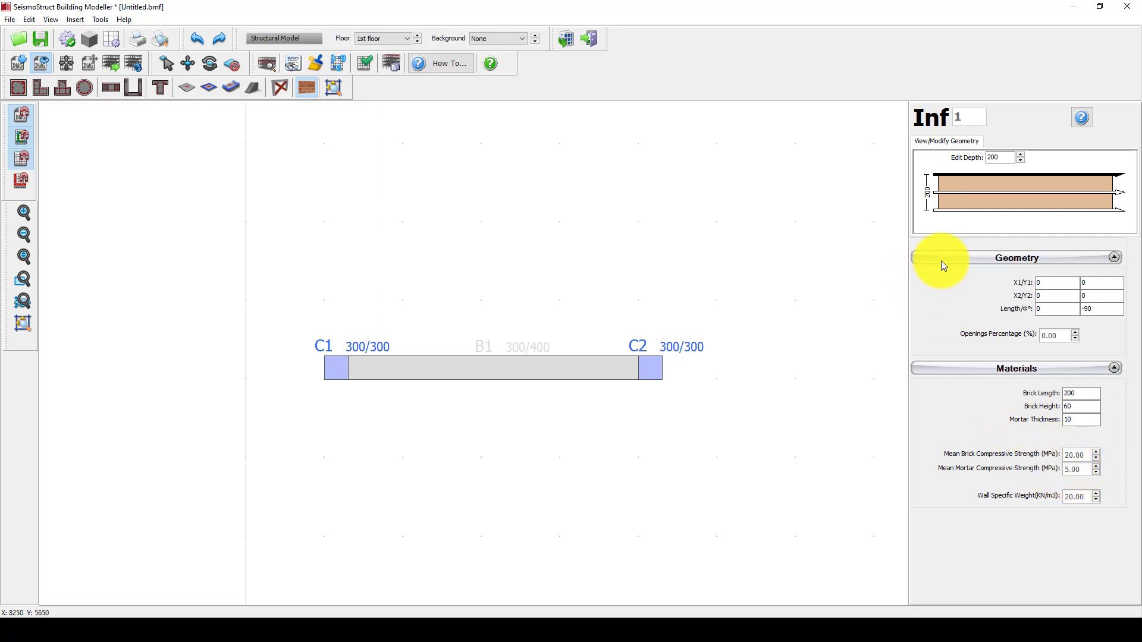
pyautogui.click(937, 192)
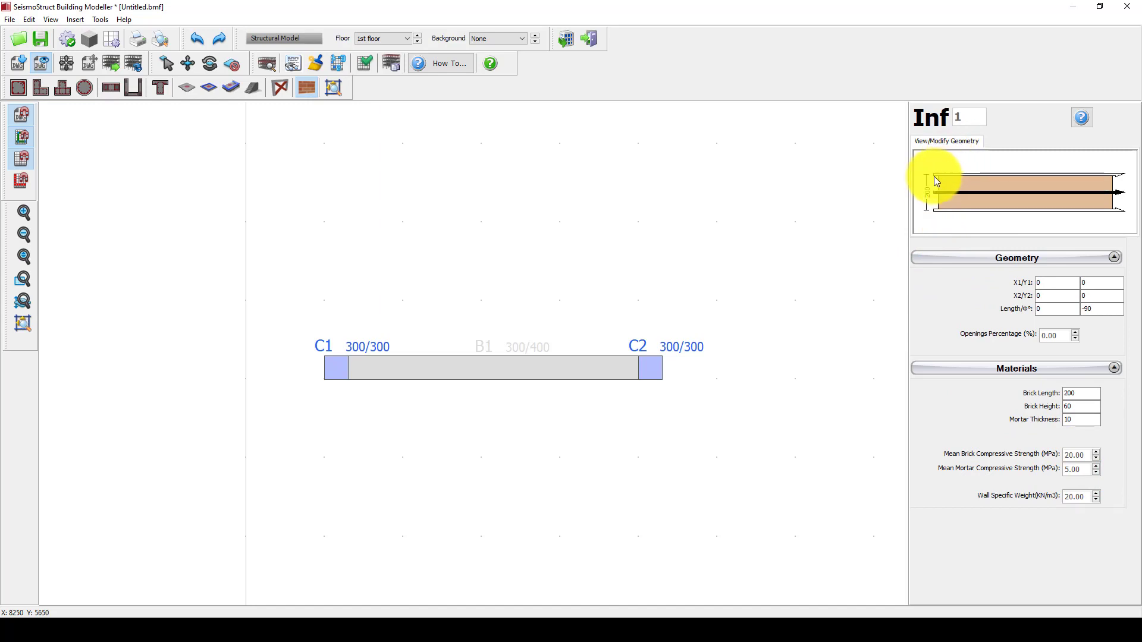
pyautogui.doubleClick(988, 157)
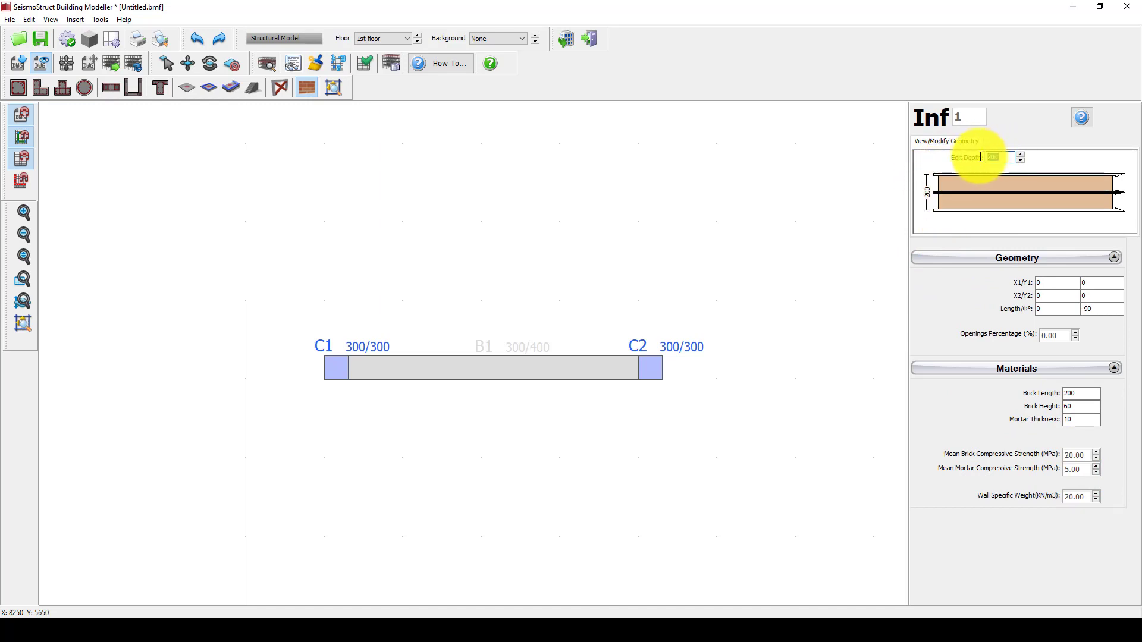
pyautogui.write('30')
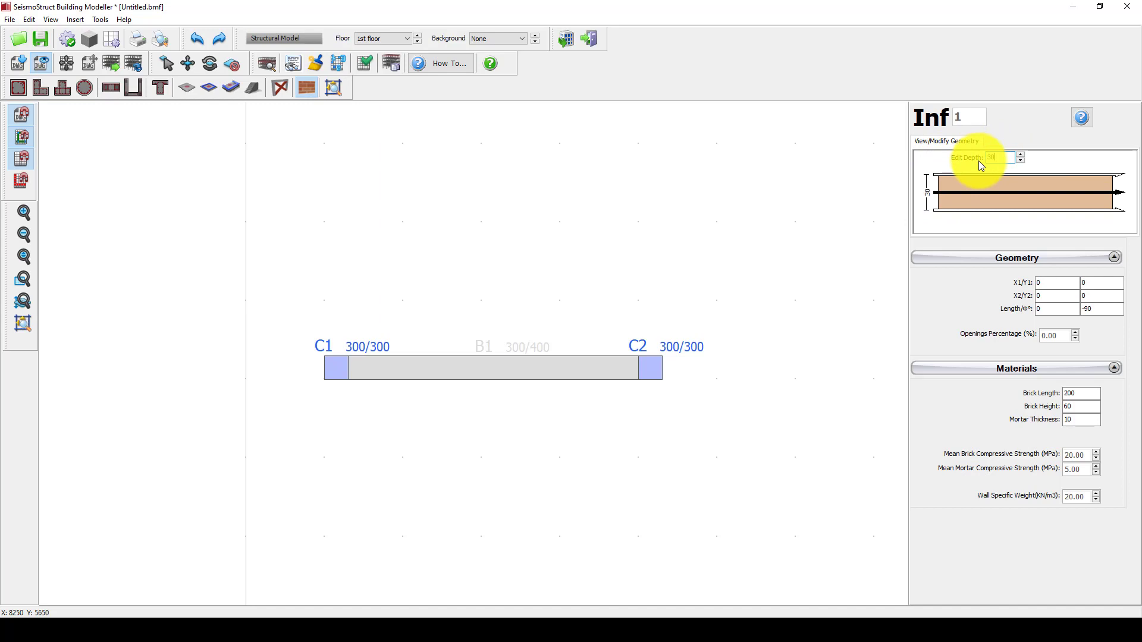
pyautogui.write('0')
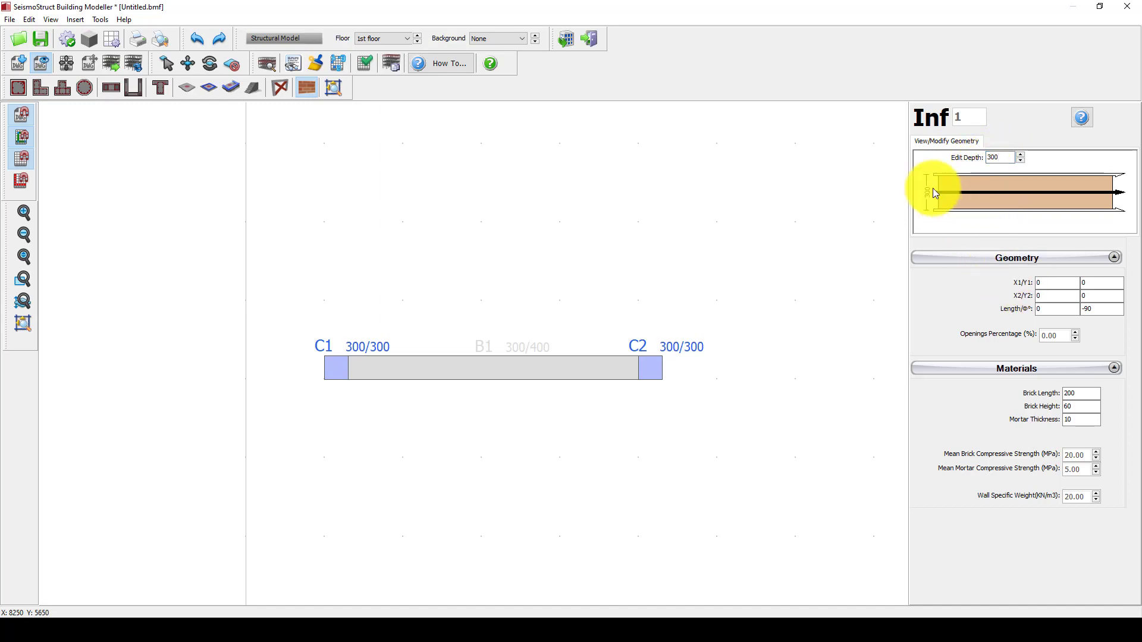
pyautogui.click(346, 368)
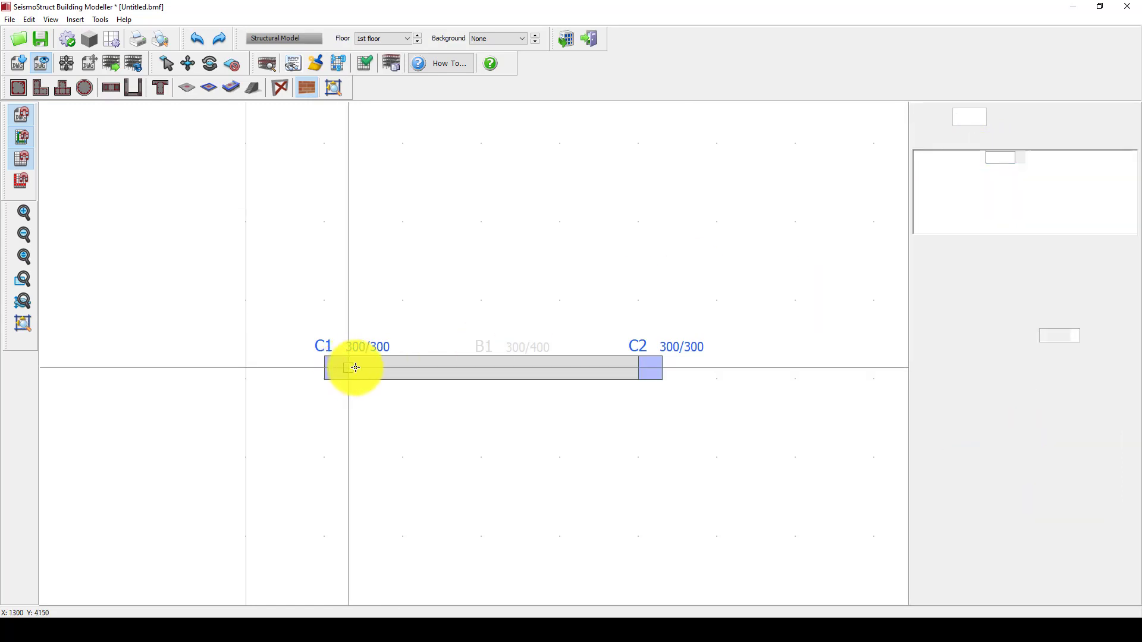
pyautogui.click(637, 369)
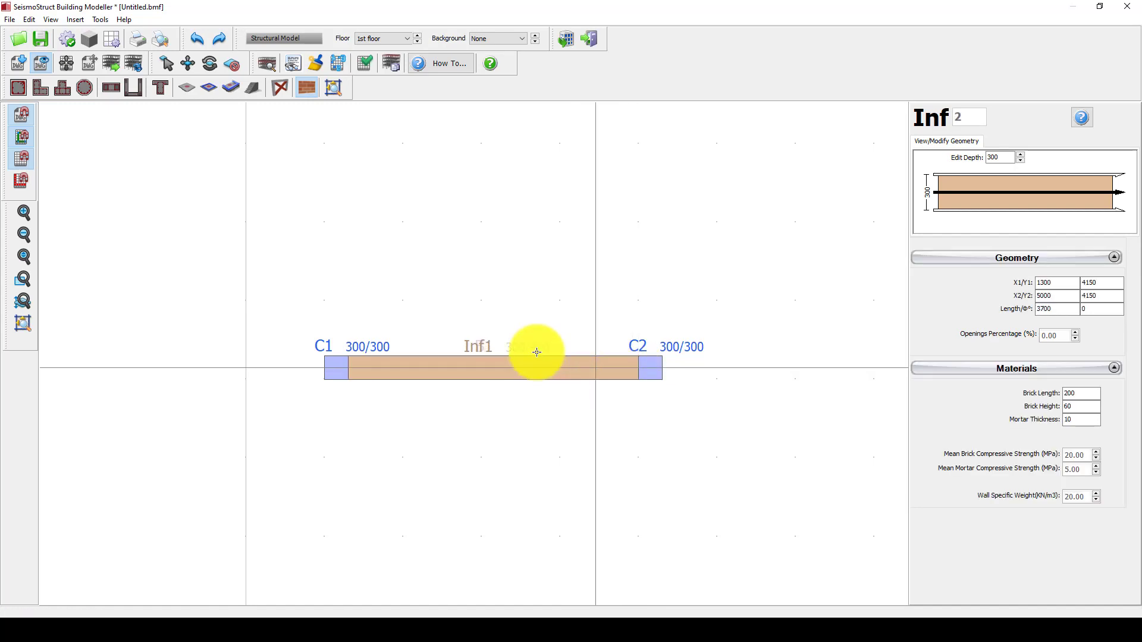
# Copy the first-floor columns, beam and infill to the second floor and check storey 2 in the 3D view.
pyautogui.click(293, 63)
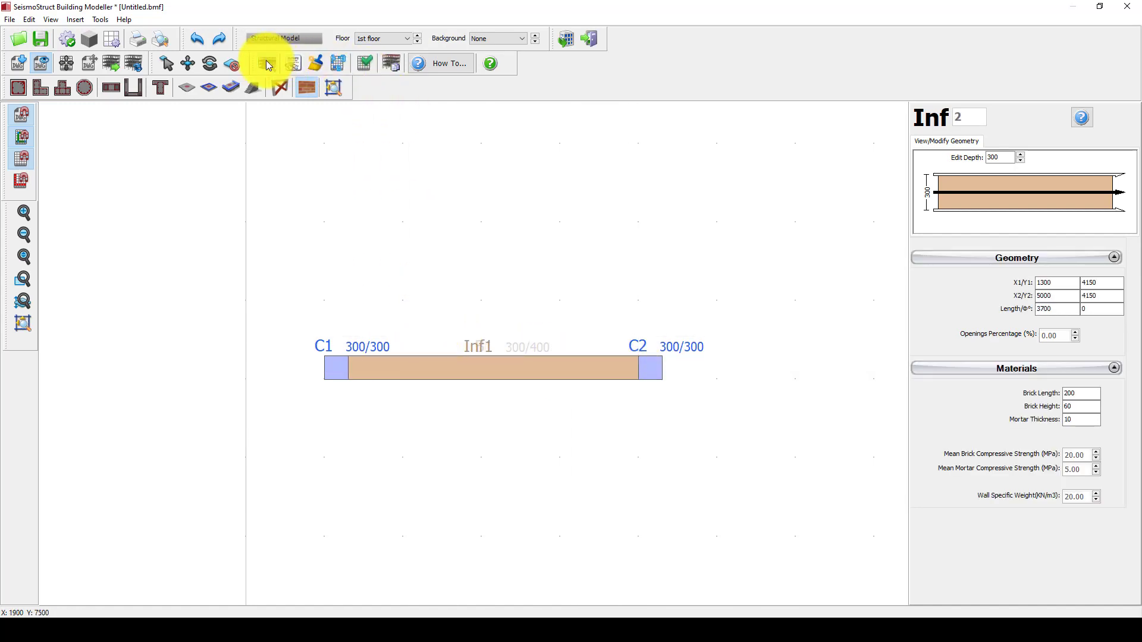
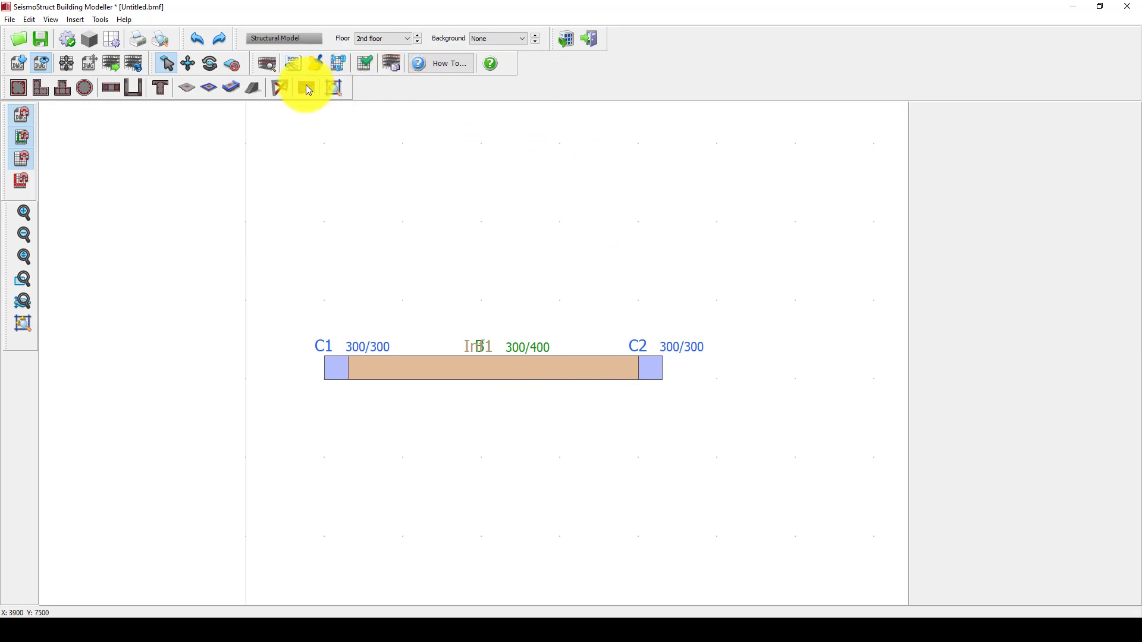
pyautogui.click(267, 63)
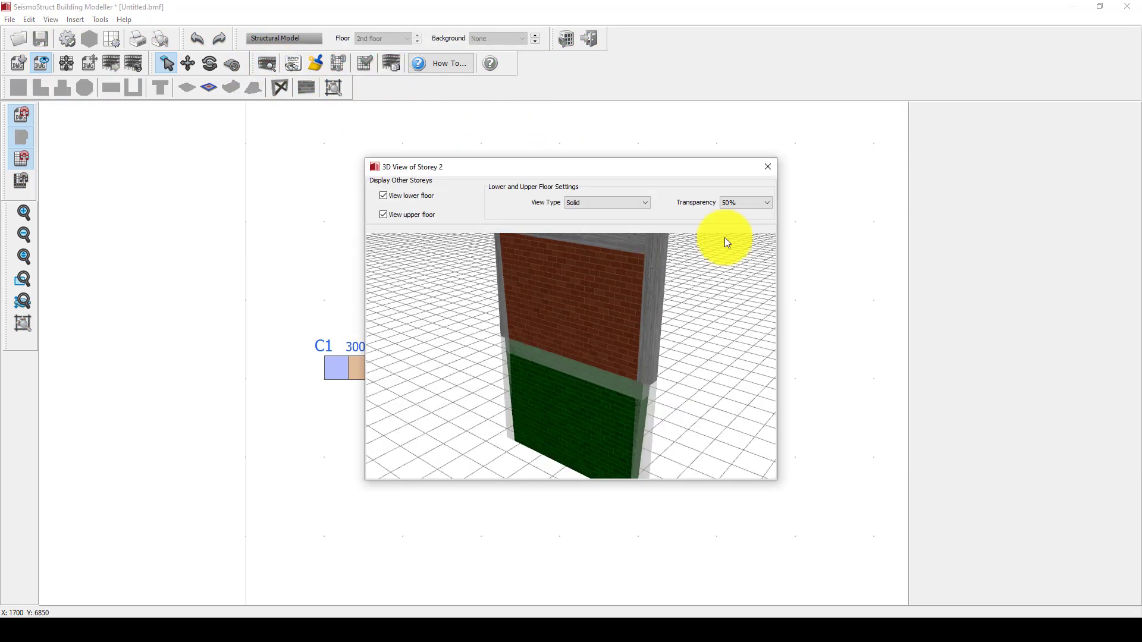
pyautogui.click(768, 166)
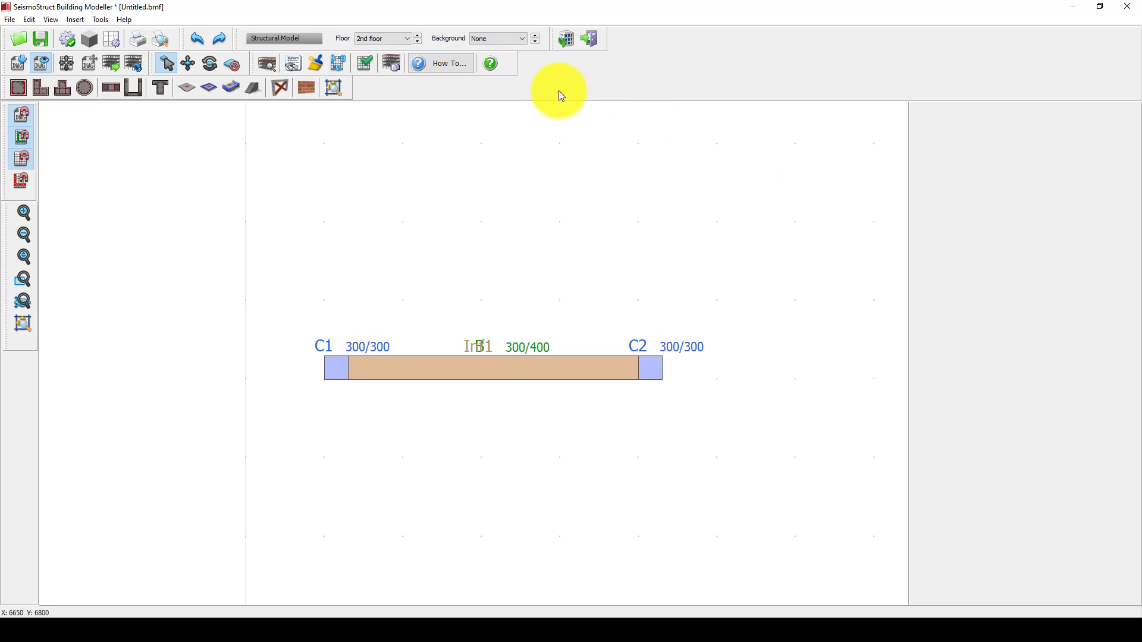
# Create the SeismoStruct model from the building layout and save the Building Modeller project as Infill-MasonryWall.
pyautogui.click(565, 41)
pyautogui.click(557, 332)
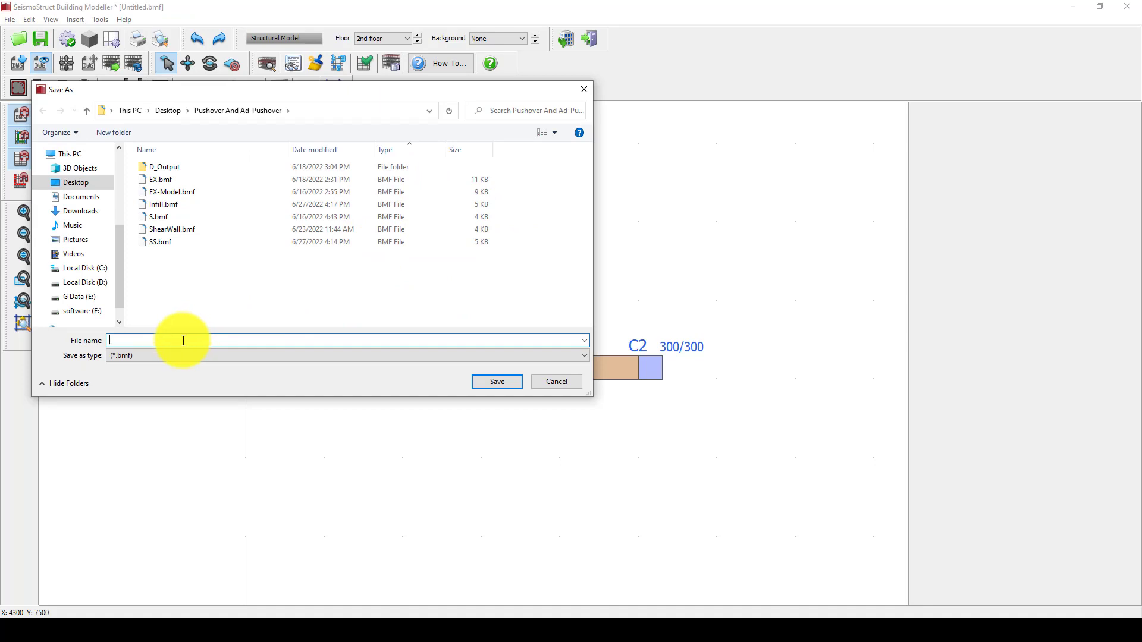
pyautogui.write('Infill-MasonryWall')
pyautogui.click(497, 383)
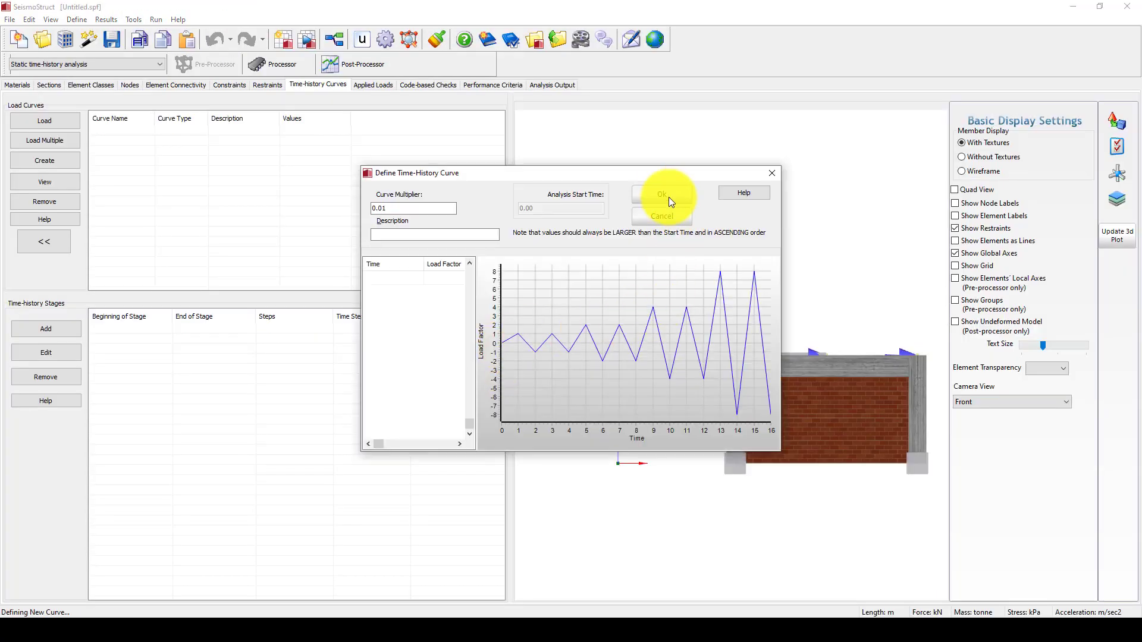
# Review the time-history curve's load factors, then switch to Excel and compare them with the loading table and chart in Hys.xlsx.
pyautogui.moveTo(654, 172); pyautogui.dragTo(524, 128)
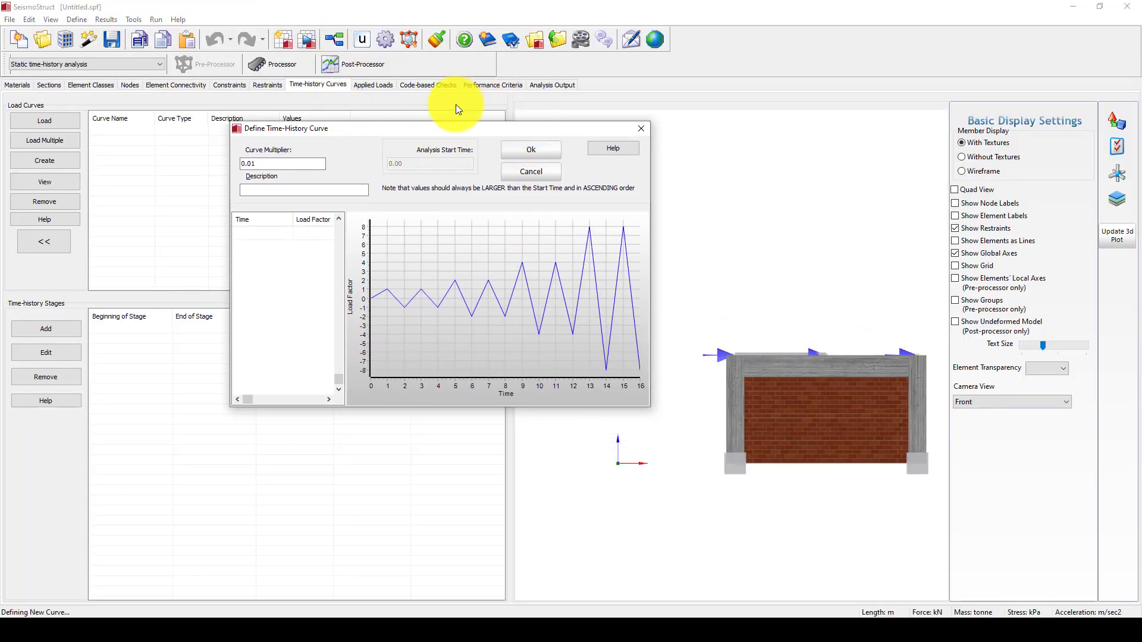
pyautogui.moveTo(341, 131); pyautogui.dragTo(347, 130)
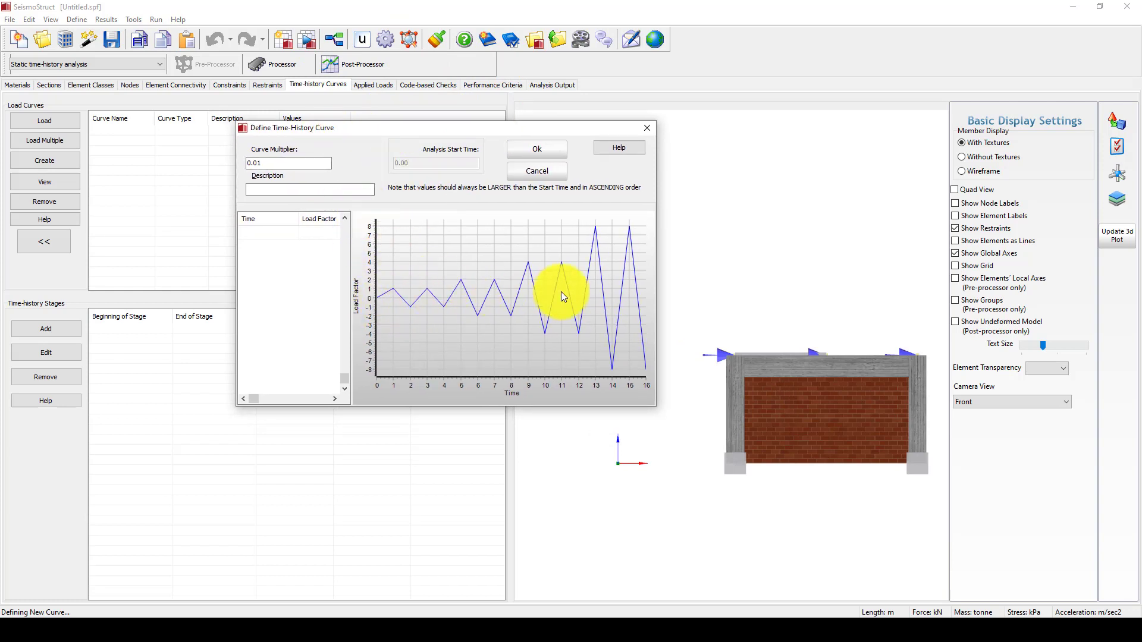
pyautogui.moveTo(342, 378); pyautogui.dragTo(296, 237)
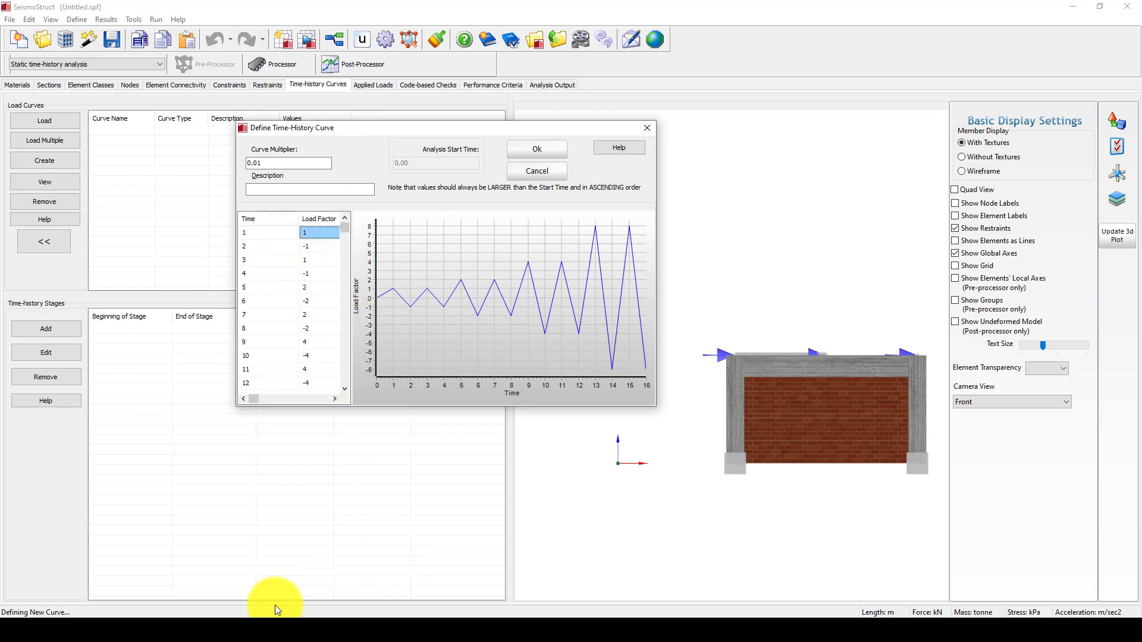
pyautogui.moveTo(230, 625)
pyautogui.click(231, 596)
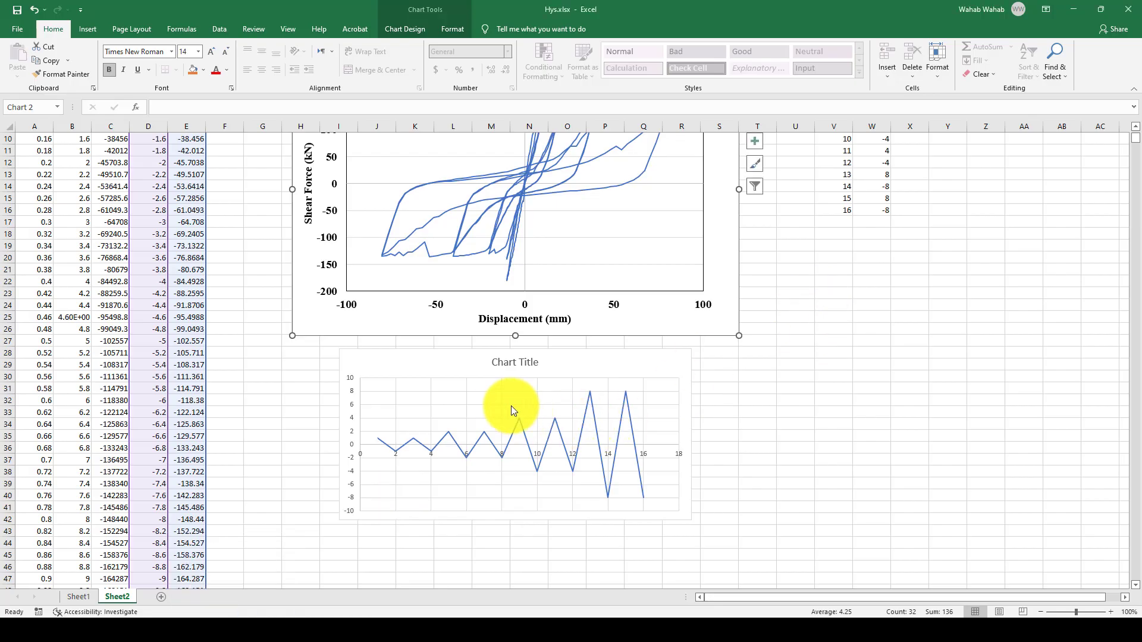
pyautogui.scroll(3, 573, 452)
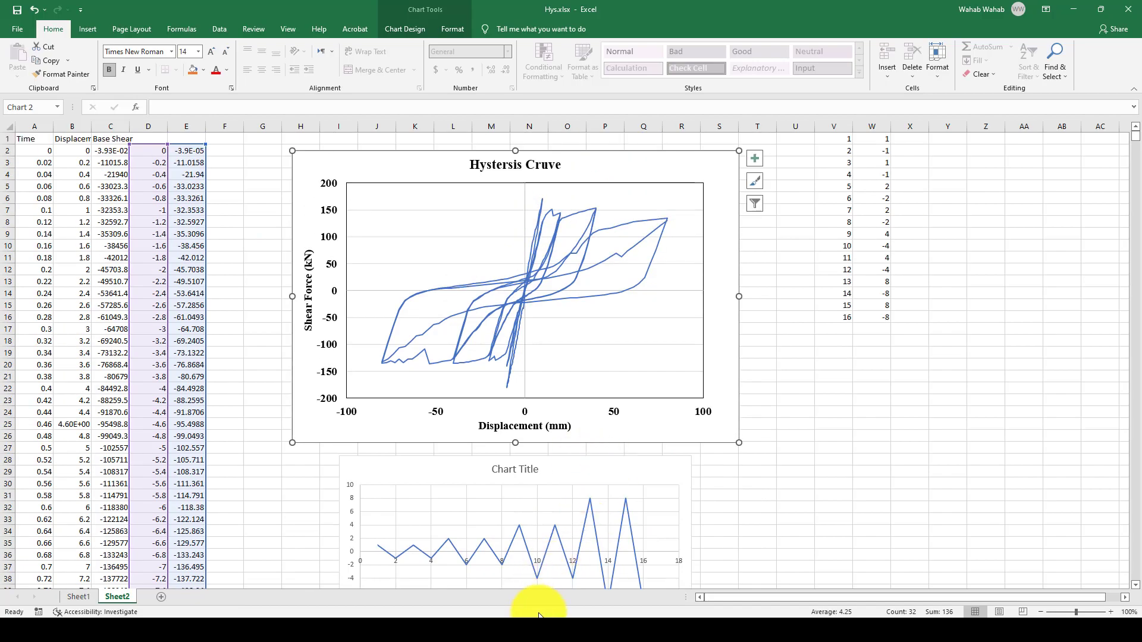
# Switch back to SeismoStruct, check the curve's load factors through time 16, and accept the time-history curve with multiplier 0.01.
pyautogui.hotkey('alt', 'Tab')
pyautogui.moveTo(345, 229); pyautogui.dragTo(347, 380)
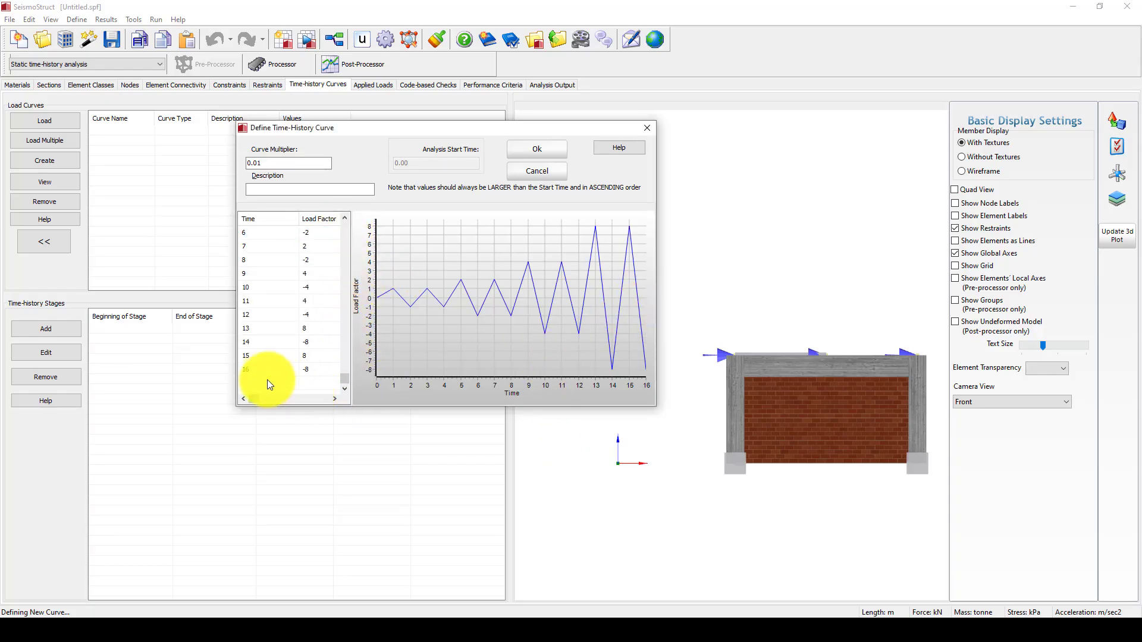
pyautogui.moveTo(343, 380); pyautogui.dragTo(363, 253)
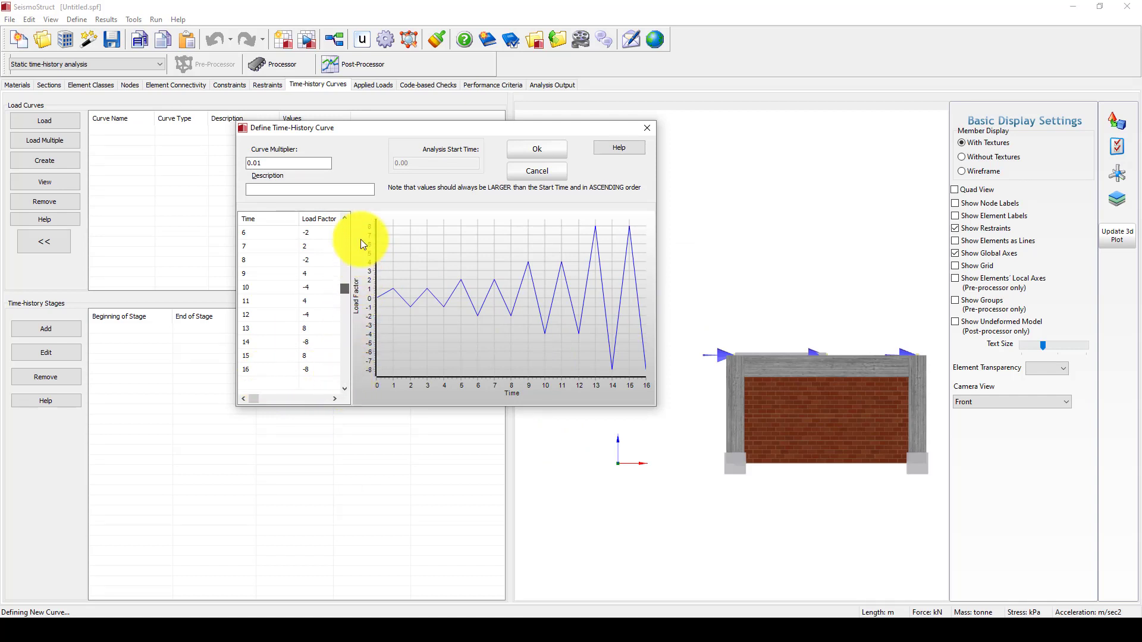
pyautogui.click(269, 253)
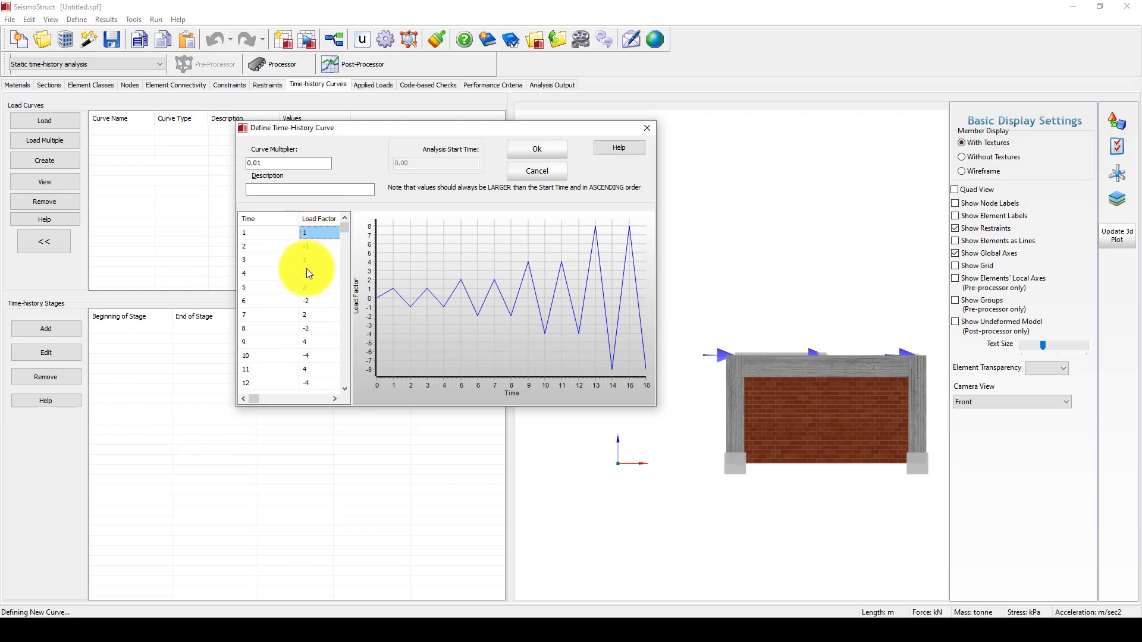
pyautogui.click(309, 315)
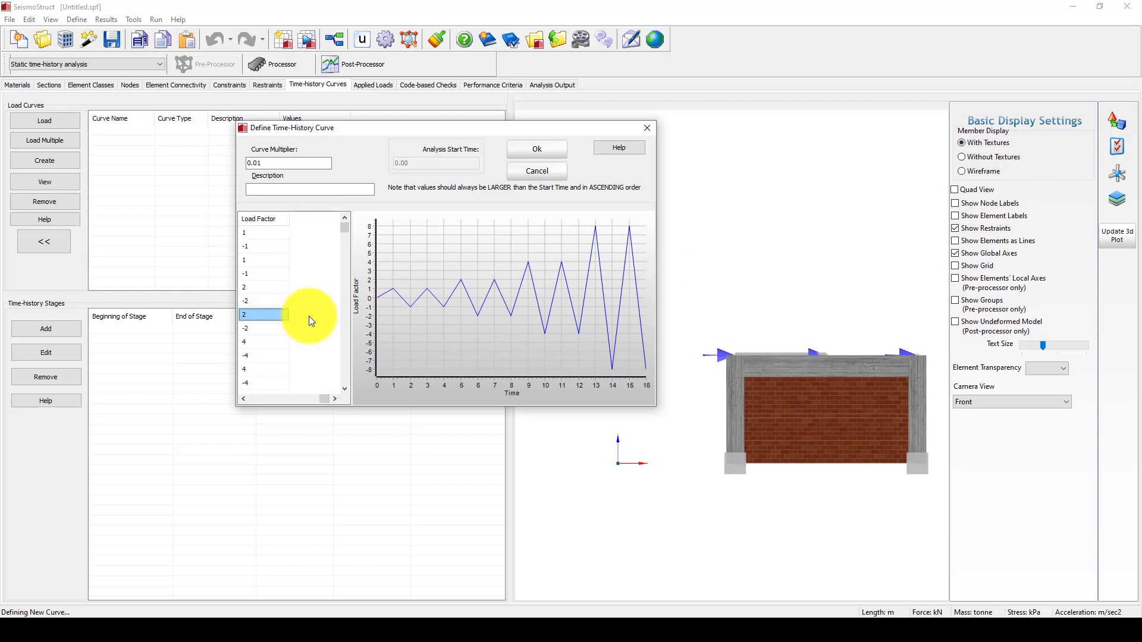
pyautogui.moveTo(326, 398); pyautogui.dragTo(244, 395)
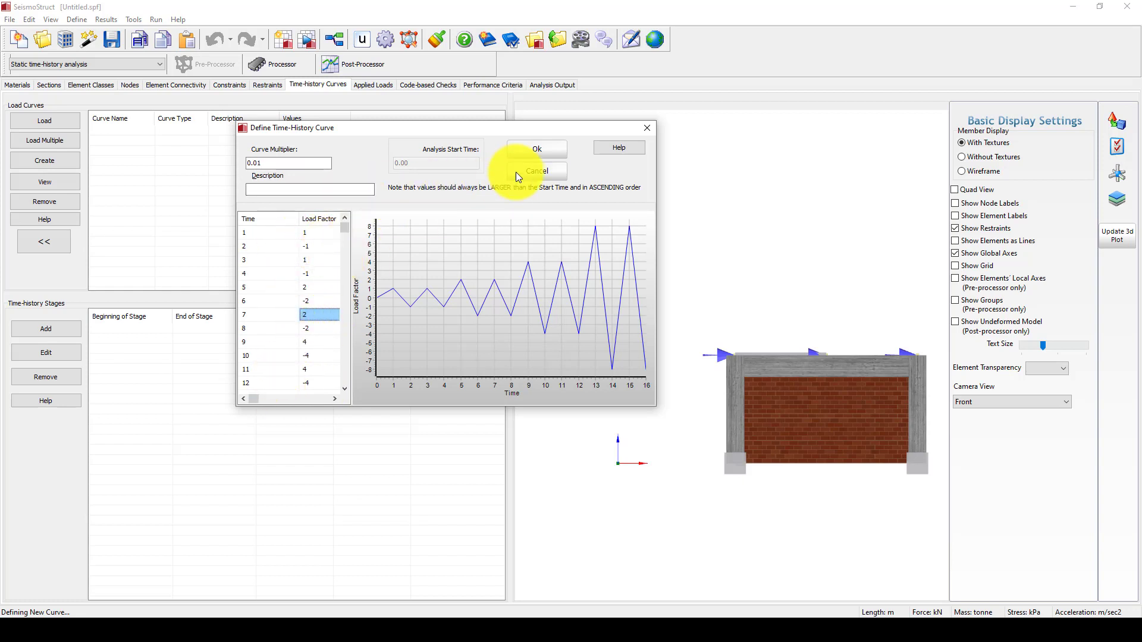
pyautogui.click(525, 151)
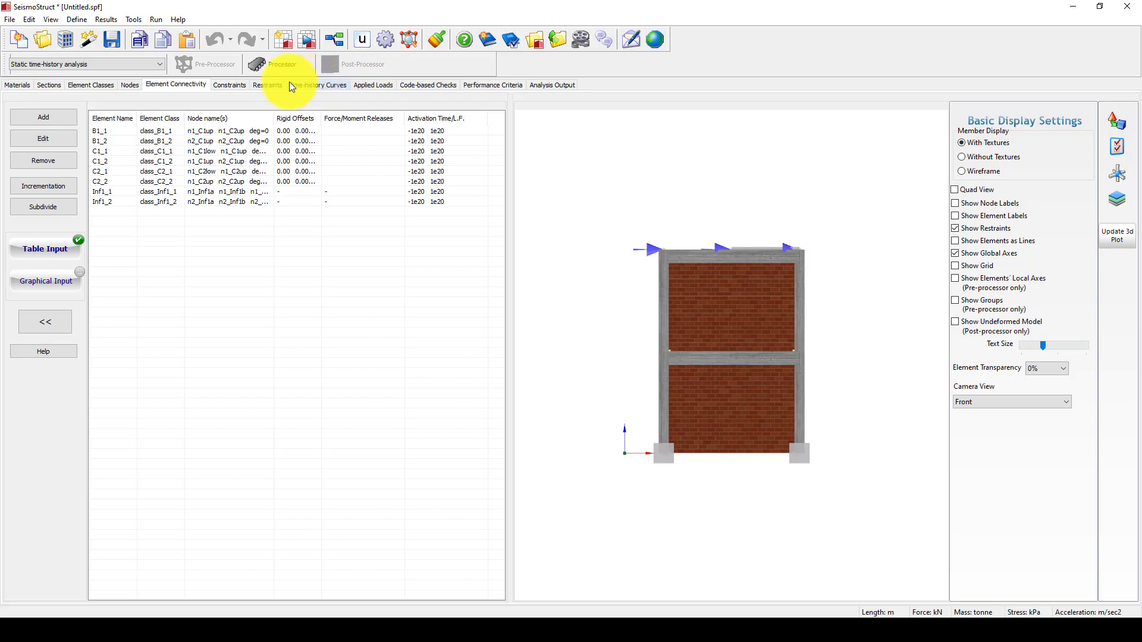
# Open the existing longitudinal steel material for editing and change its material type to hyst_mat.
pyautogui.click(16, 84)
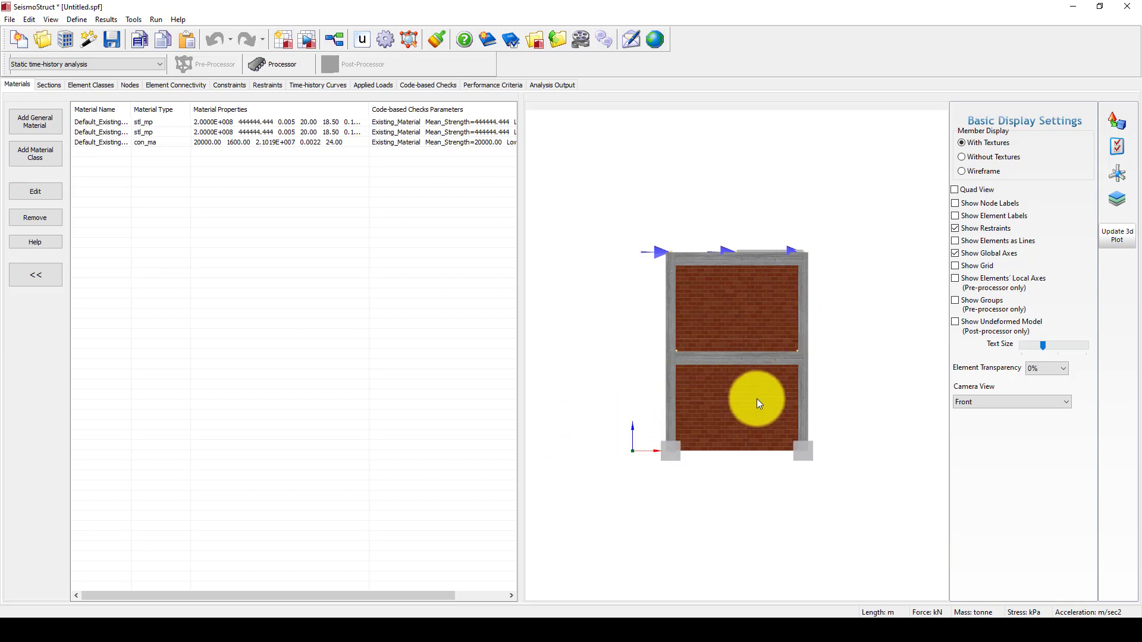
pyautogui.click(156, 123)
pyautogui.doubleClick(155, 122)
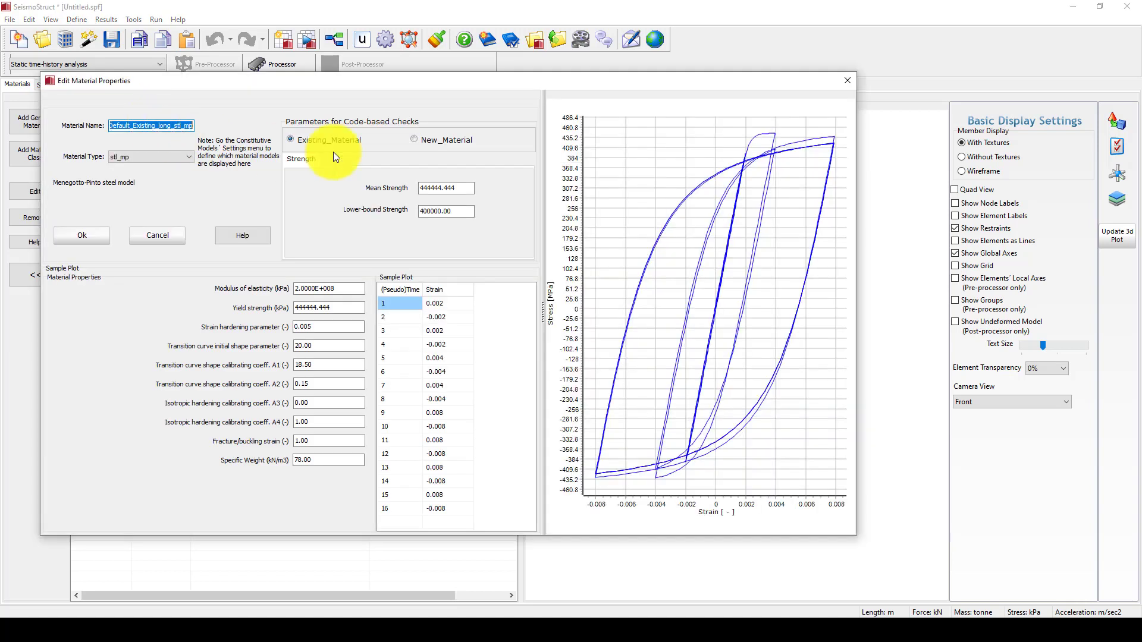
pyautogui.click(149, 152)
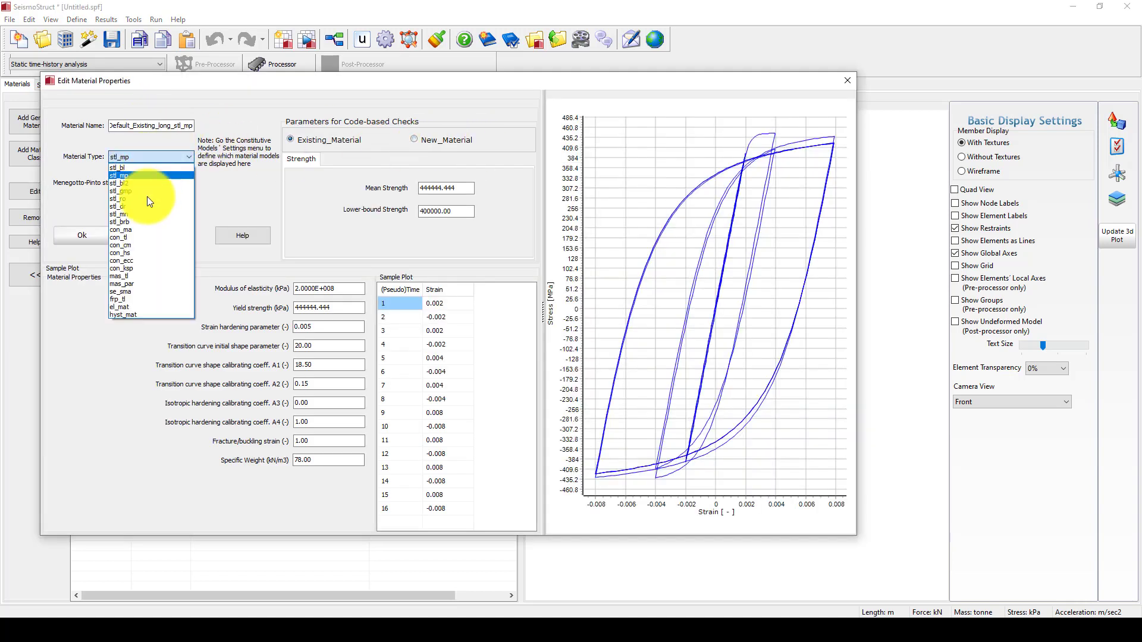
pyautogui.click(128, 316)
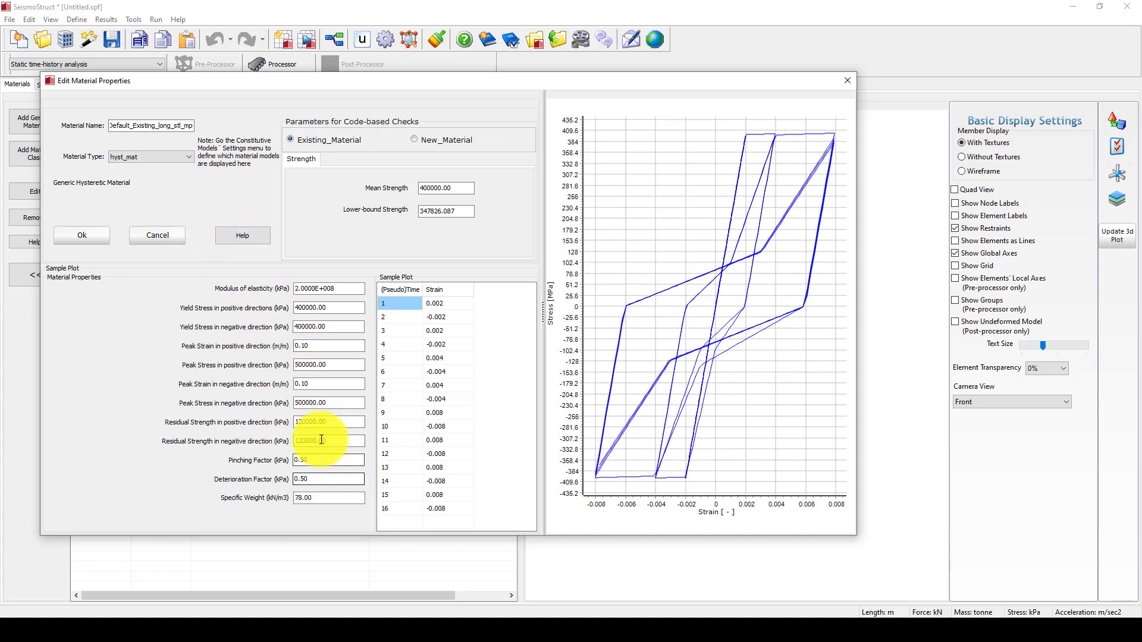
# Set the steel's yield stress to 535000 kPa in both the positive and negative directions.
pyautogui.doubleClick(336, 317)
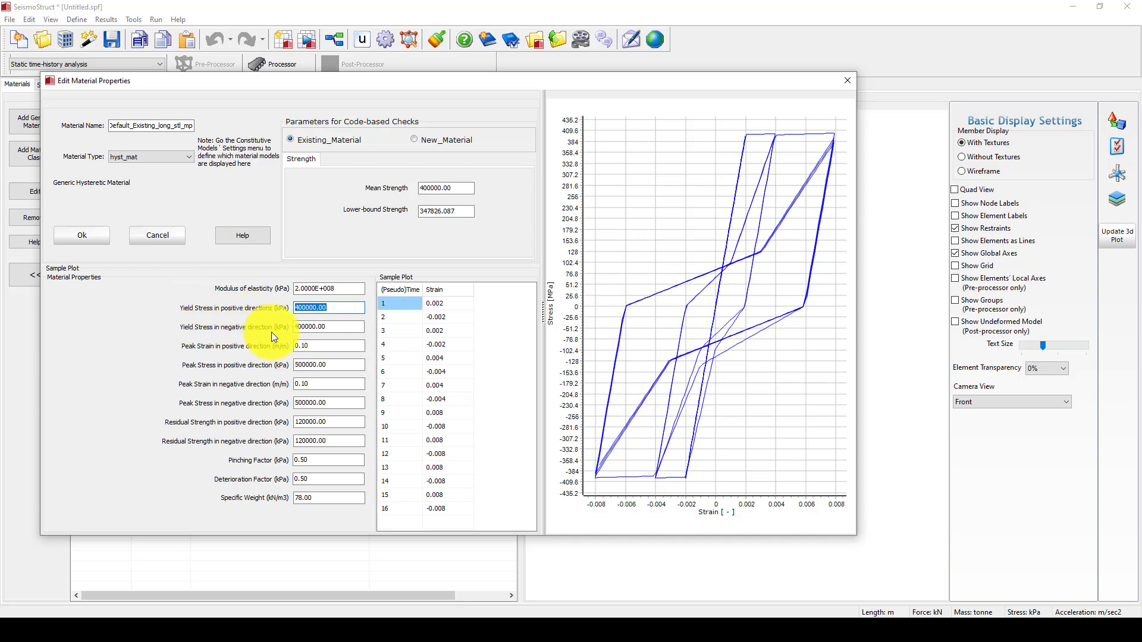
pyautogui.write('535')
pyautogui.doubleClick(327, 327)
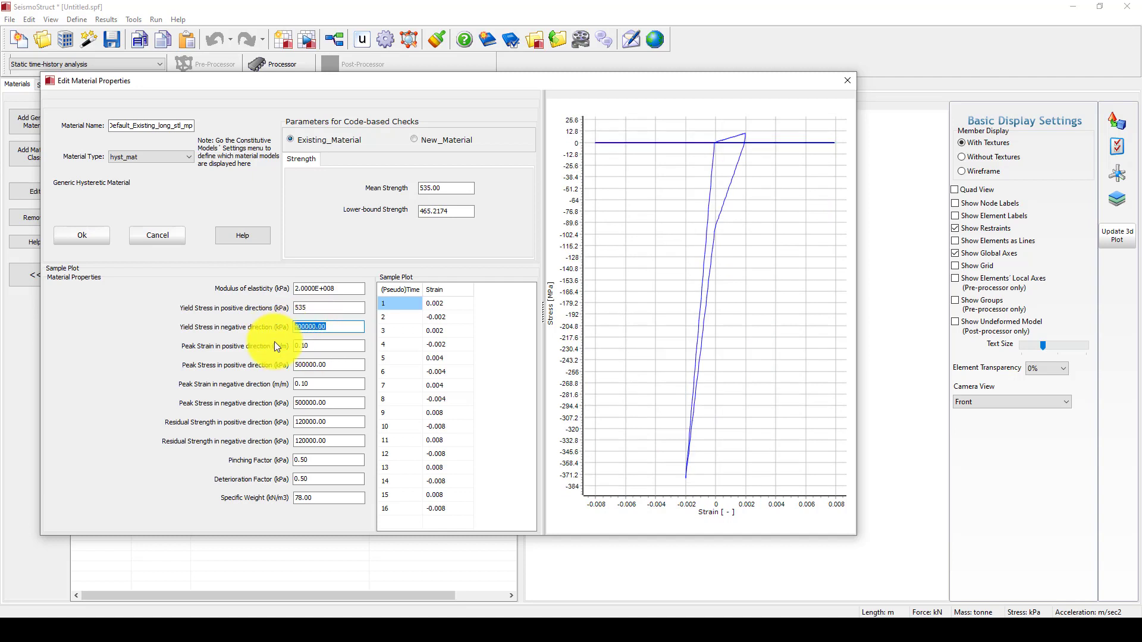
pyautogui.click(315, 308)
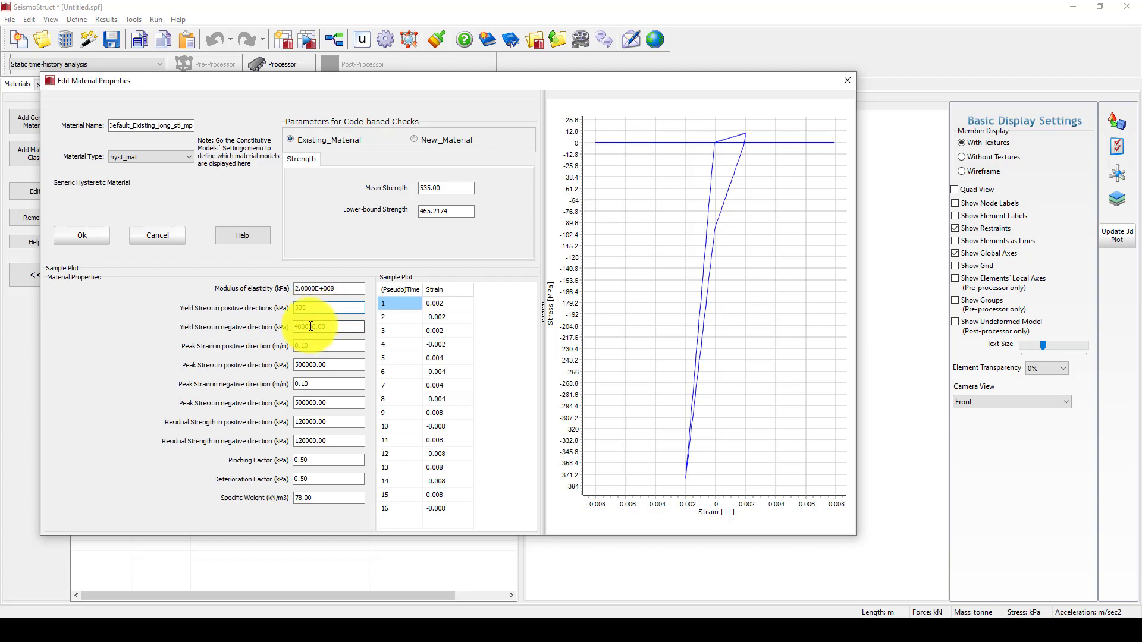
pyautogui.moveTo(308, 327); pyautogui.dragTo(316, 326)
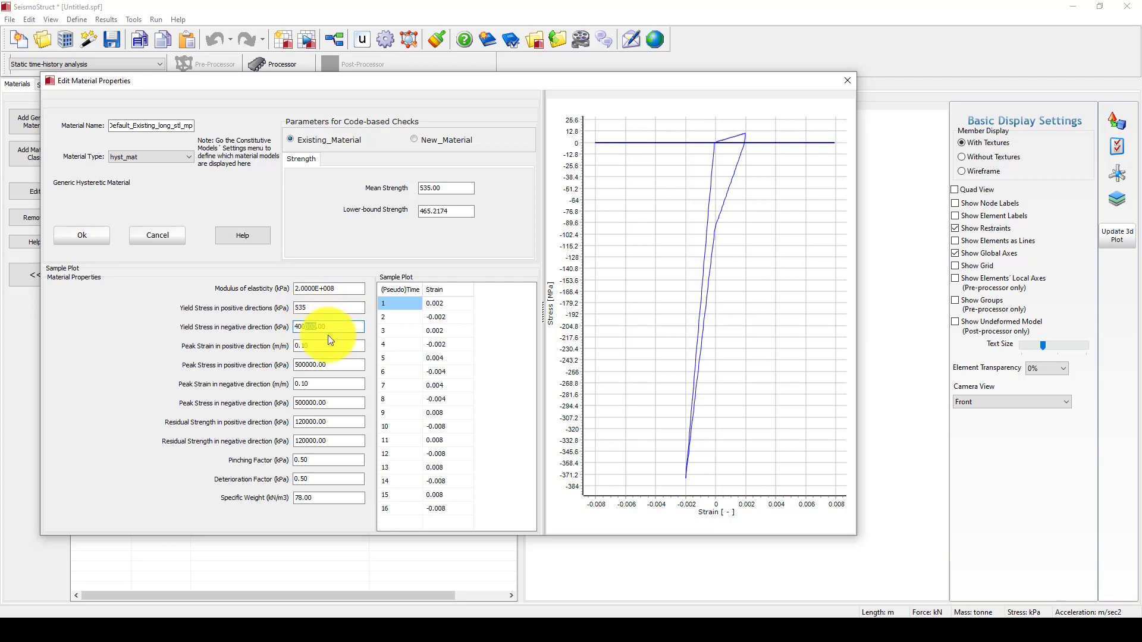
pyautogui.click(307, 306)
pyautogui.write('000')
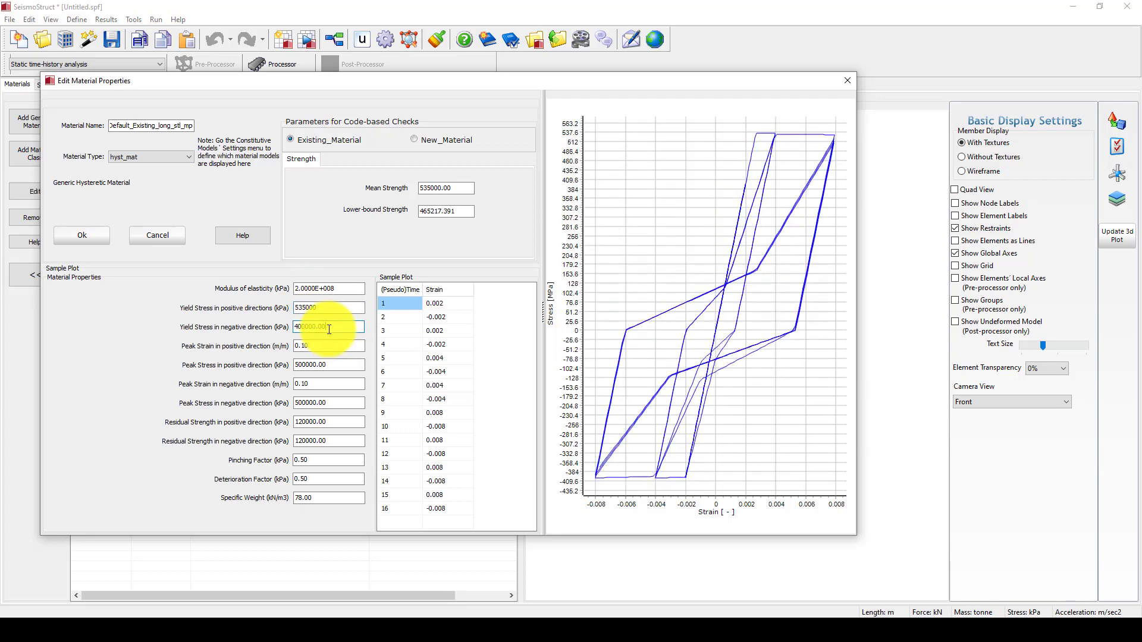
pyautogui.moveTo(296, 327); pyautogui.dragTo(301, 326)
pyautogui.write('535')
# Set the steel material's peak strain in the negative direction to 0.2.
pyautogui.click(331, 364)
pyautogui.click(330, 364)
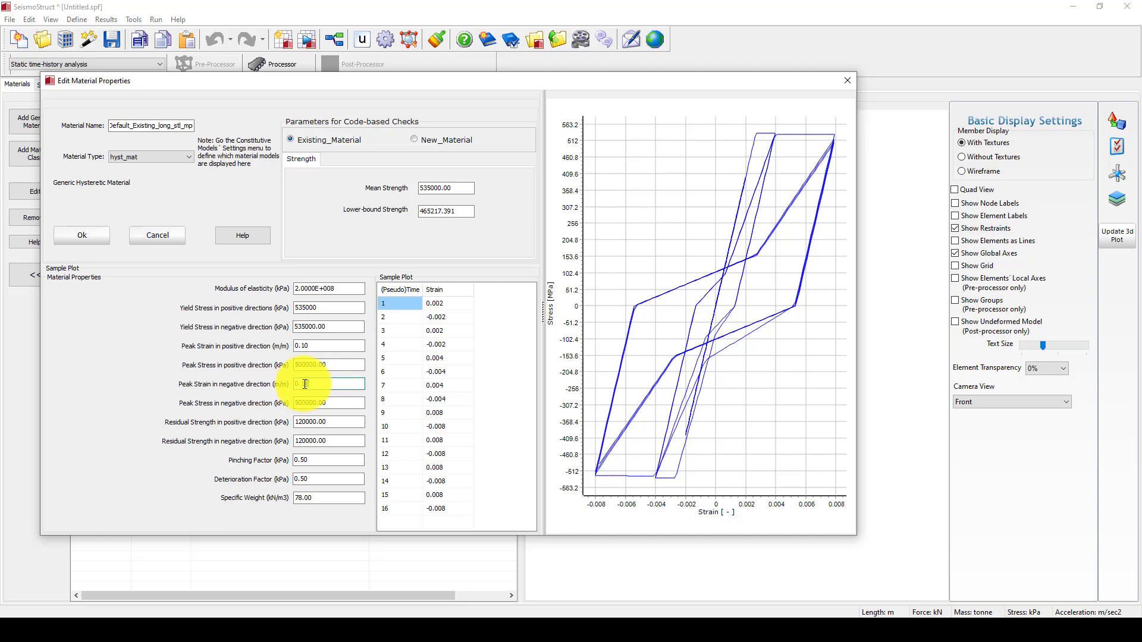
pyautogui.press('BackSpace')
pyautogui.press('BackSpace')
pyautogui.write('2')
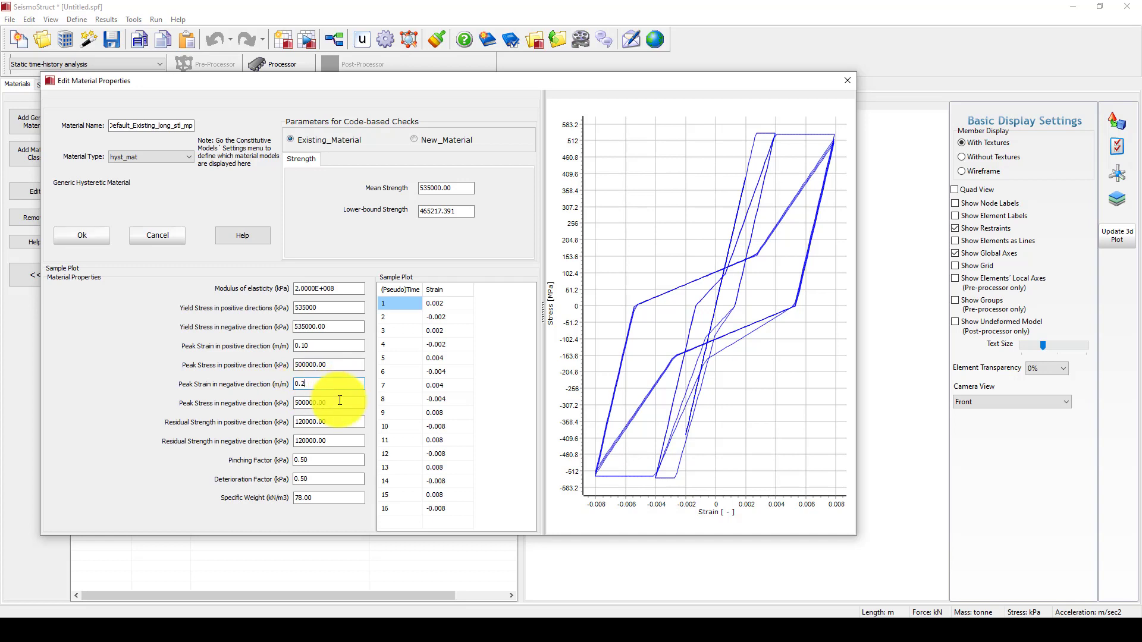
pyautogui.press('Tab')
# Set the steel material's peak stress in the negative direction to 620000 kPa.
pyautogui.click(335, 466)
pyautogui.click(330, 422)
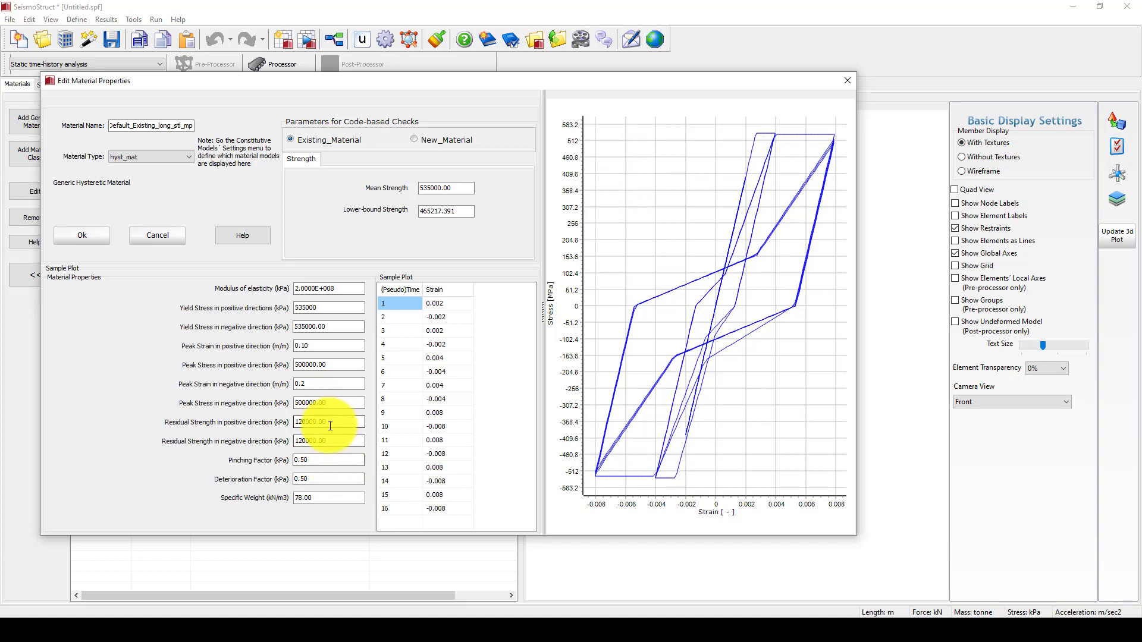
pyautogui.click(324, 441)
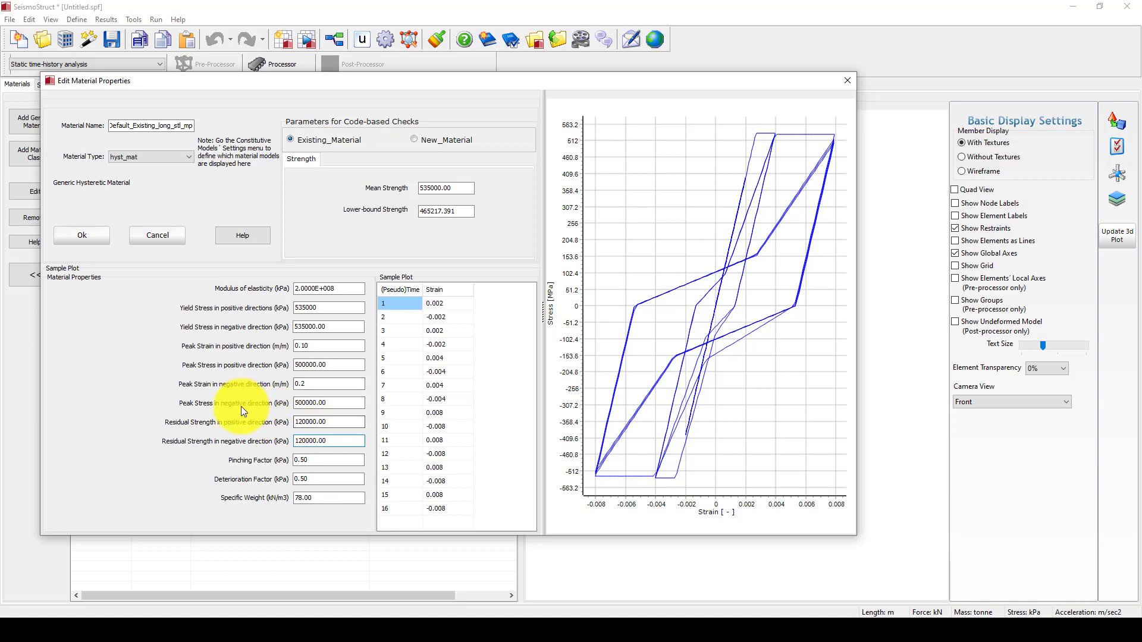
pyautogui.click(296, 402)
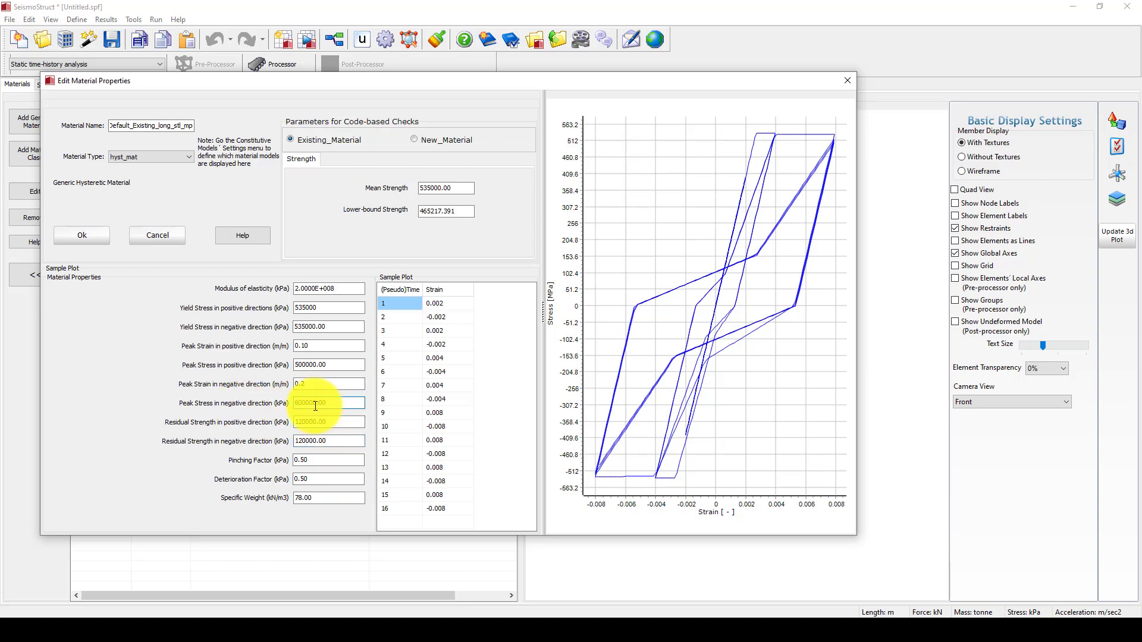
pyautogui.write('2')
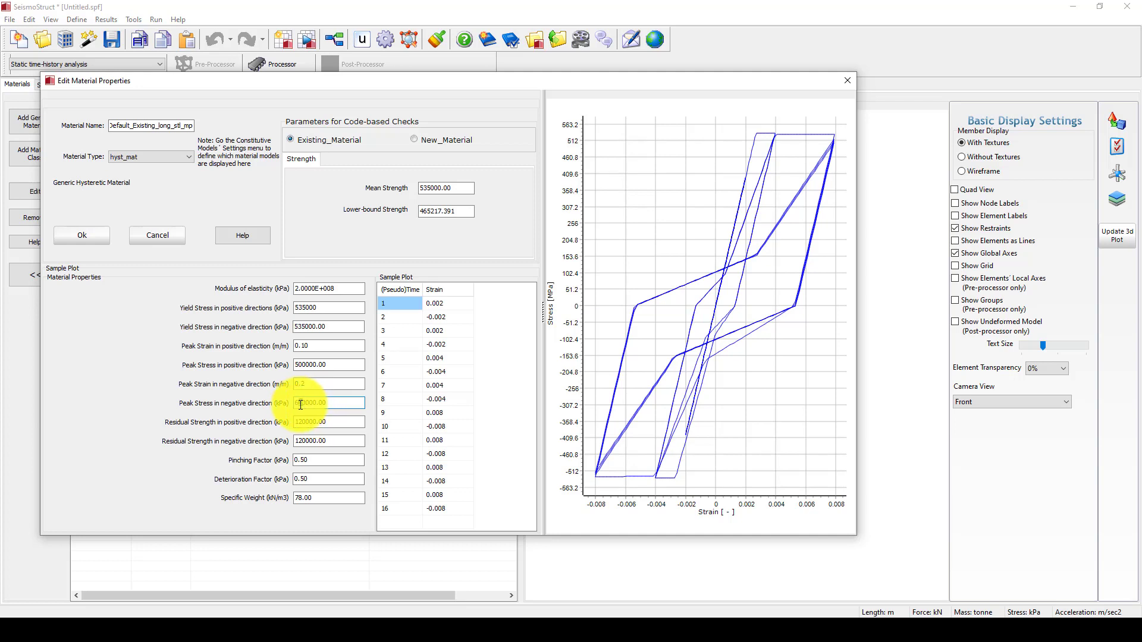
# Set the steel's residual strength to 220000 kPa in both the positive and negative directions.
pyautogui.click(311, 423)
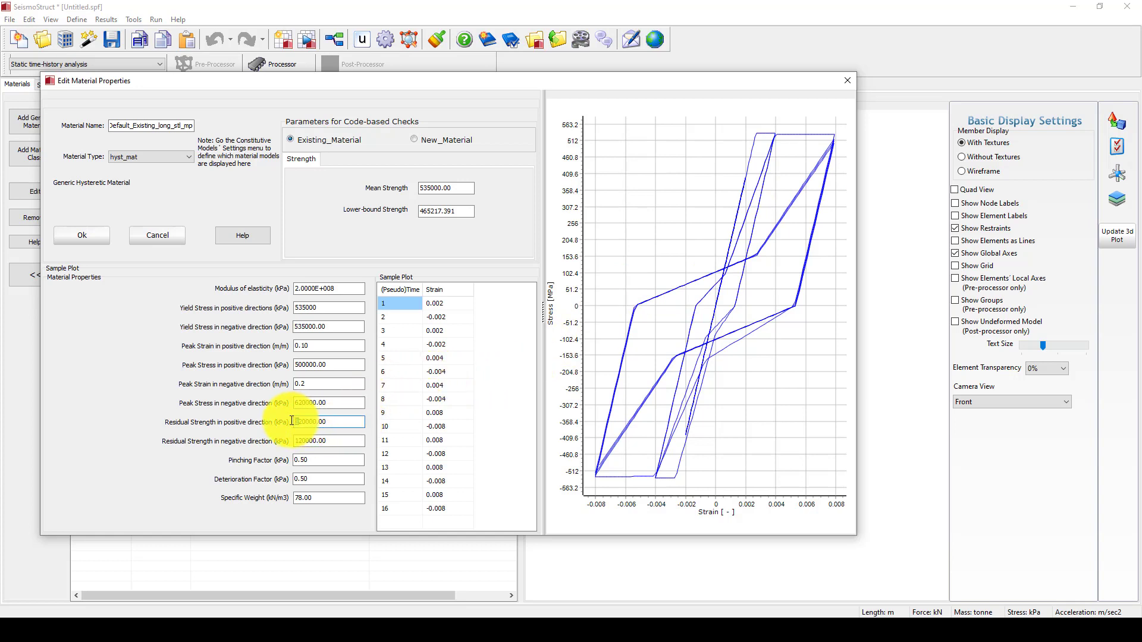
pyautogui.write('2')
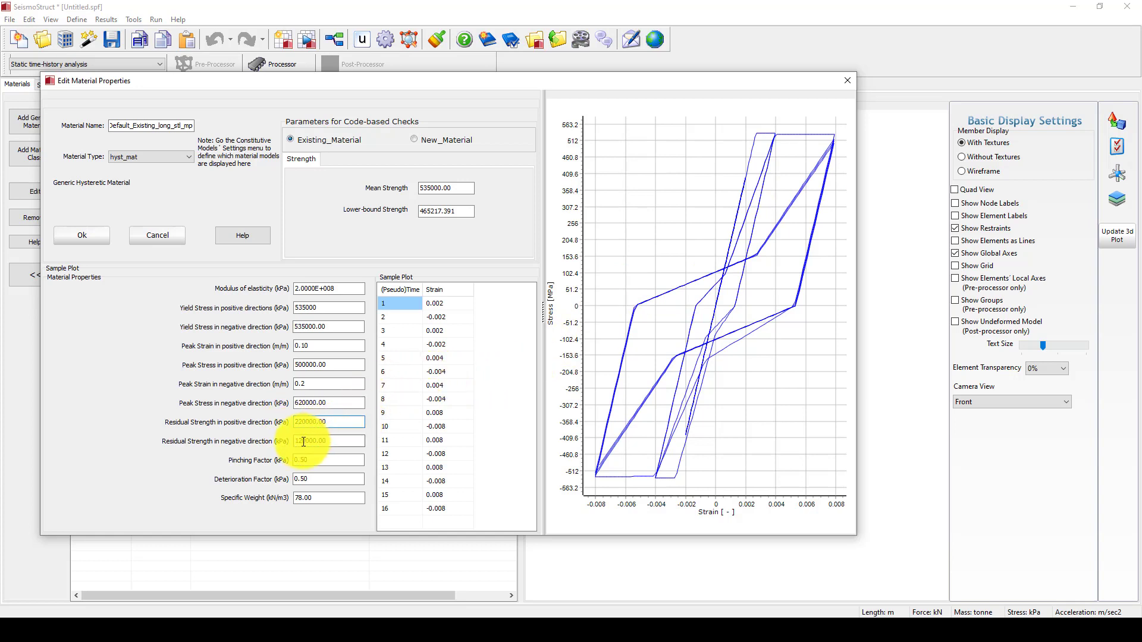
pyautogui.moveTo(295, 441); pyautogui.dragTo(301, 448)
pyautogui.write('2')
# Set the steel material's pinching factor to 0.6 and its deterioration factor to 0.4.
pyautogui.click(312, 460)
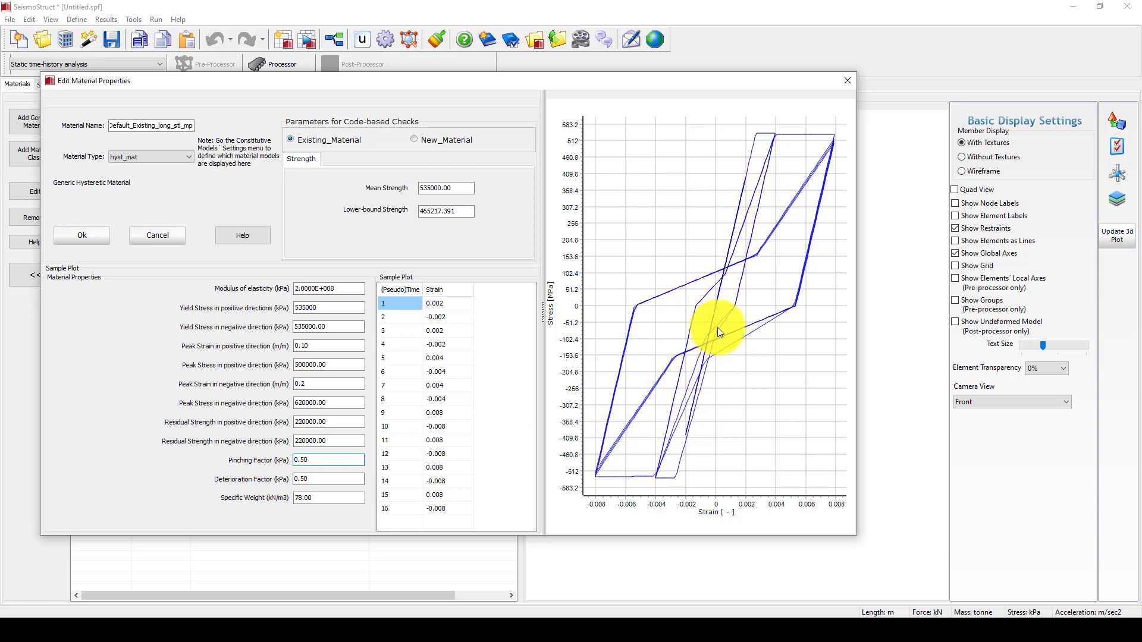
pyautogui.moveTo(331, 459); pyautogui.dragTo(291, 465)
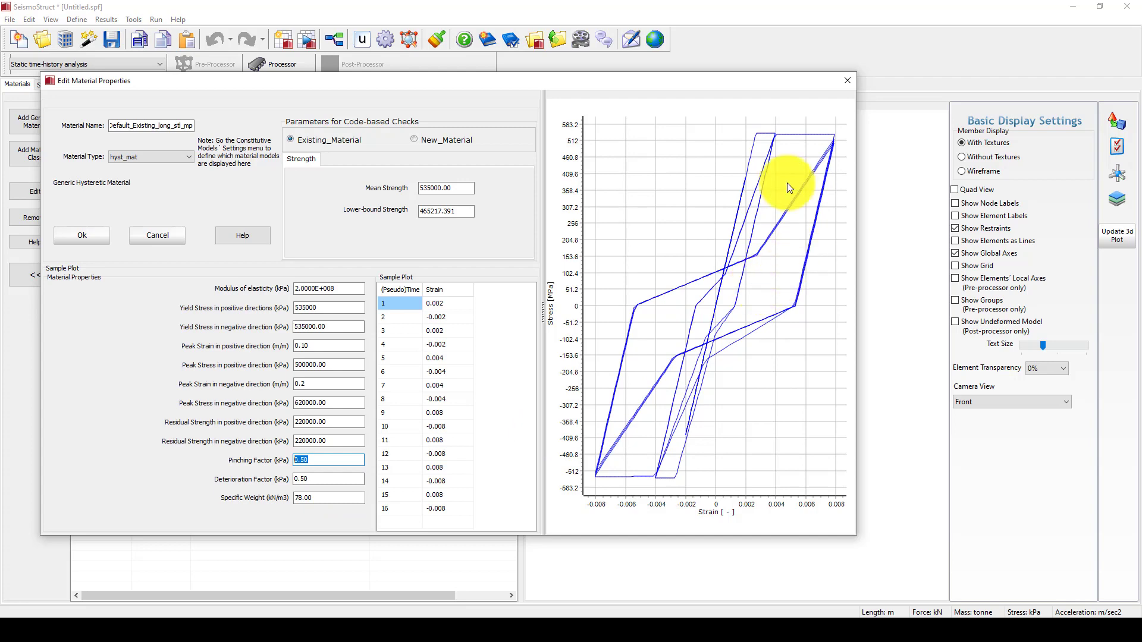
pyautogui.moveTo(758, 81); pyautogui.dragTo(822, 77)
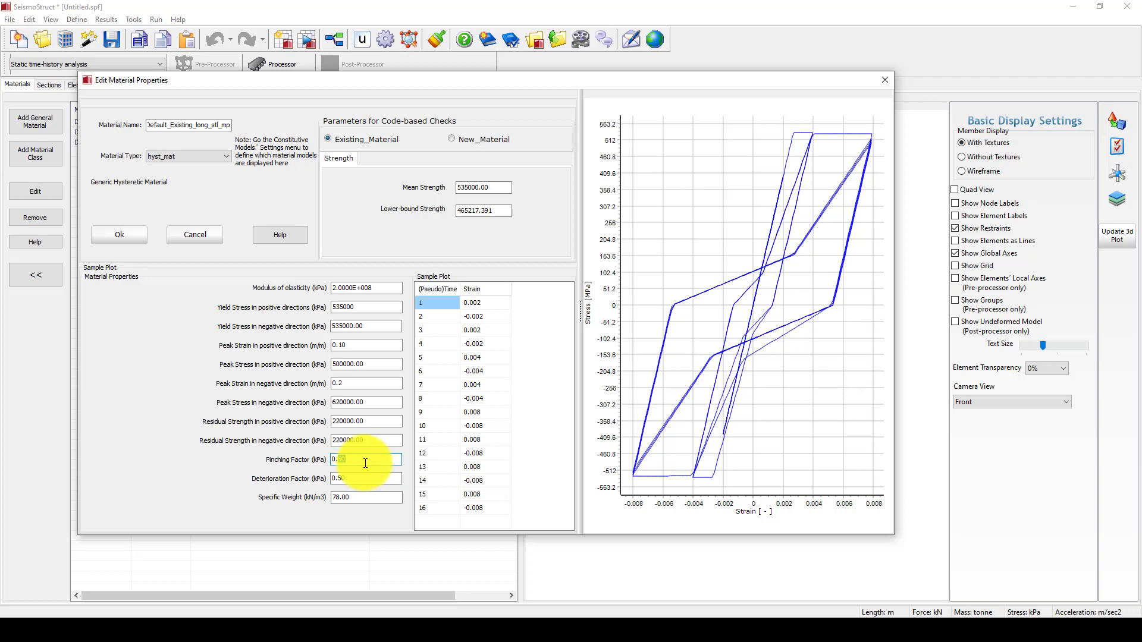
pyautogui.write('6')
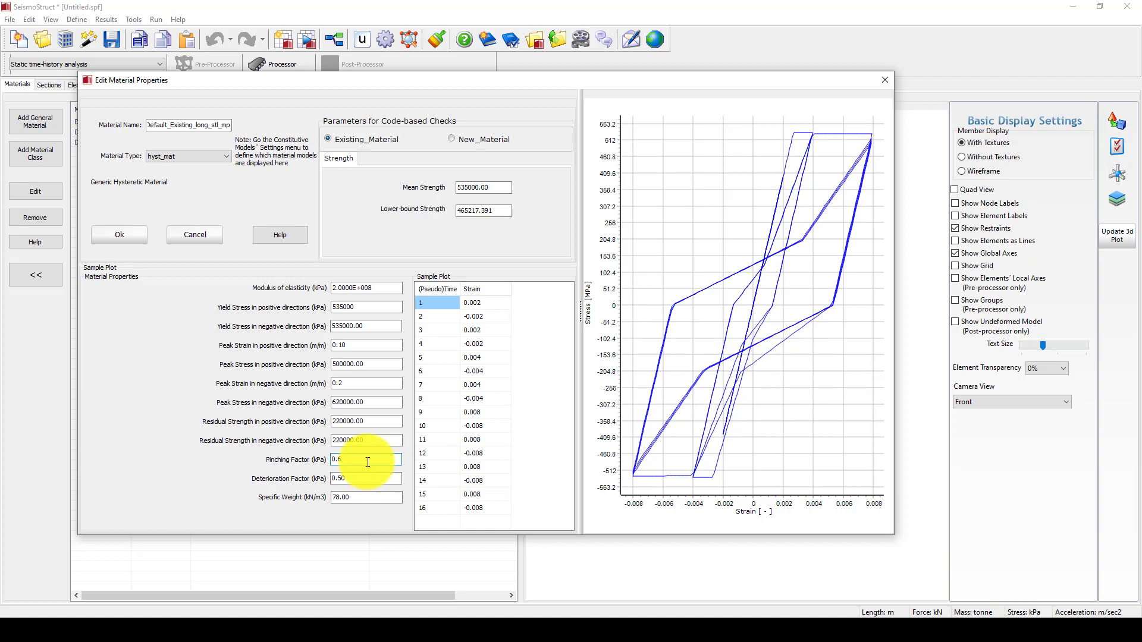
pyautogui.click(343, 479)
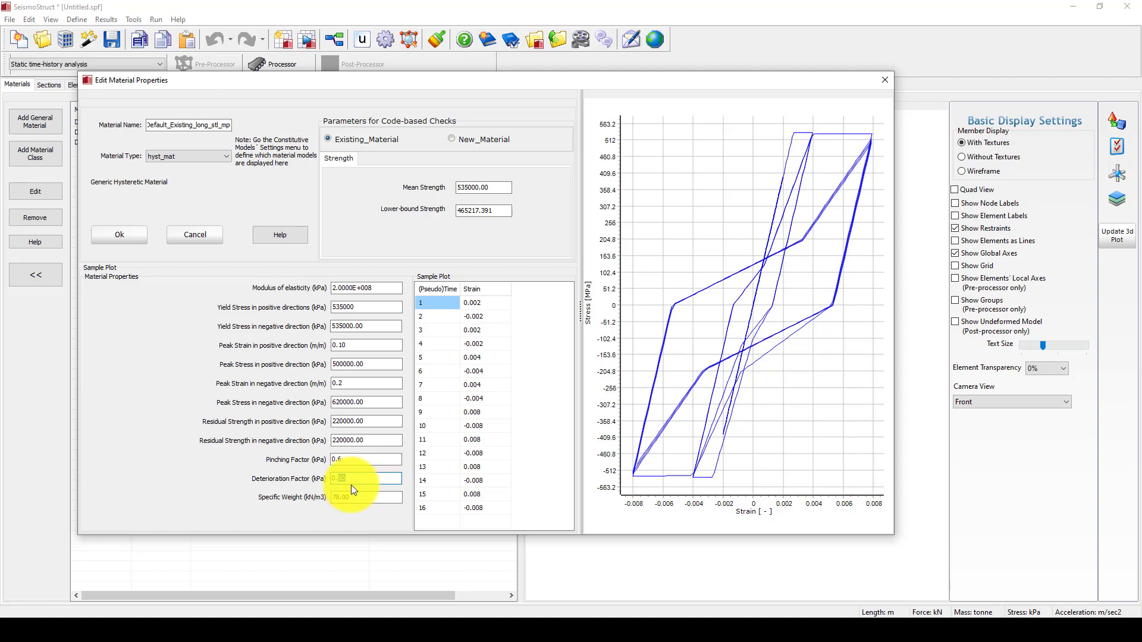
pyautogui.write('4')
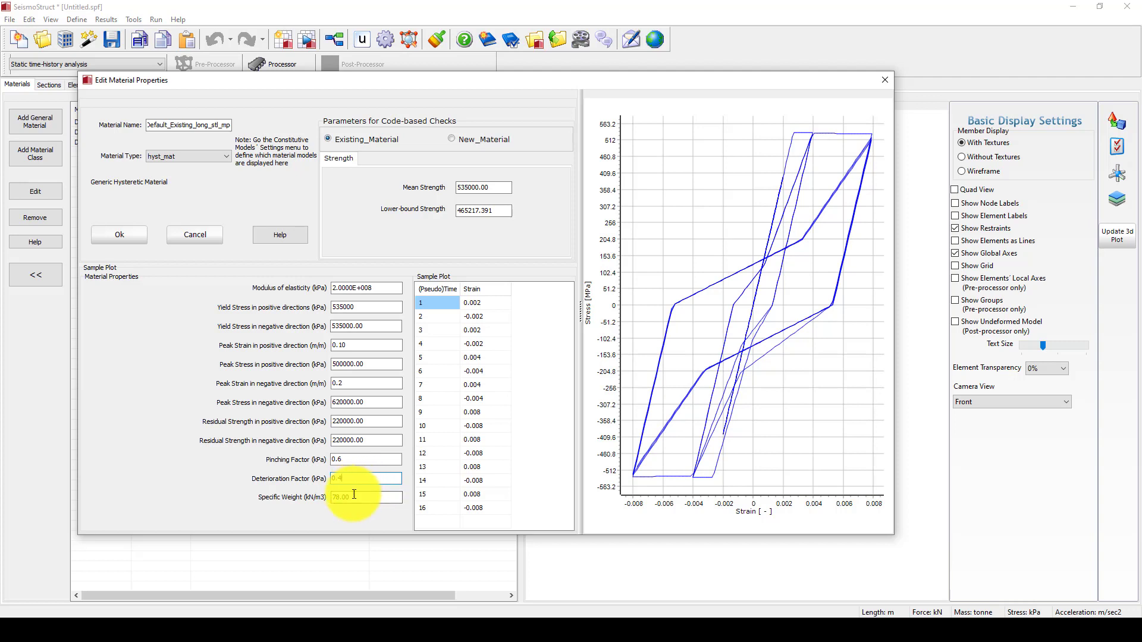
pyautogui.moveTo(355, 497); pyautogui.dragTo(337, 497)
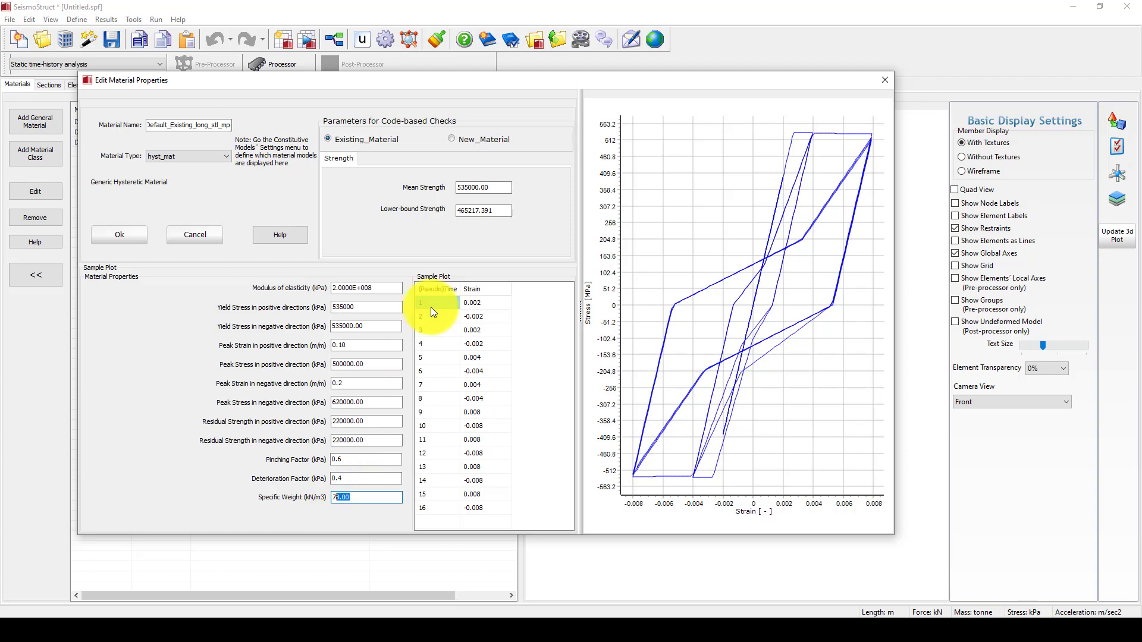
# Accept the longitudinal steel material's edits and change the transverse steel material's type to hyst_mat.
pyautogui.click(118, 236)
pyautogui.click(144, 133)
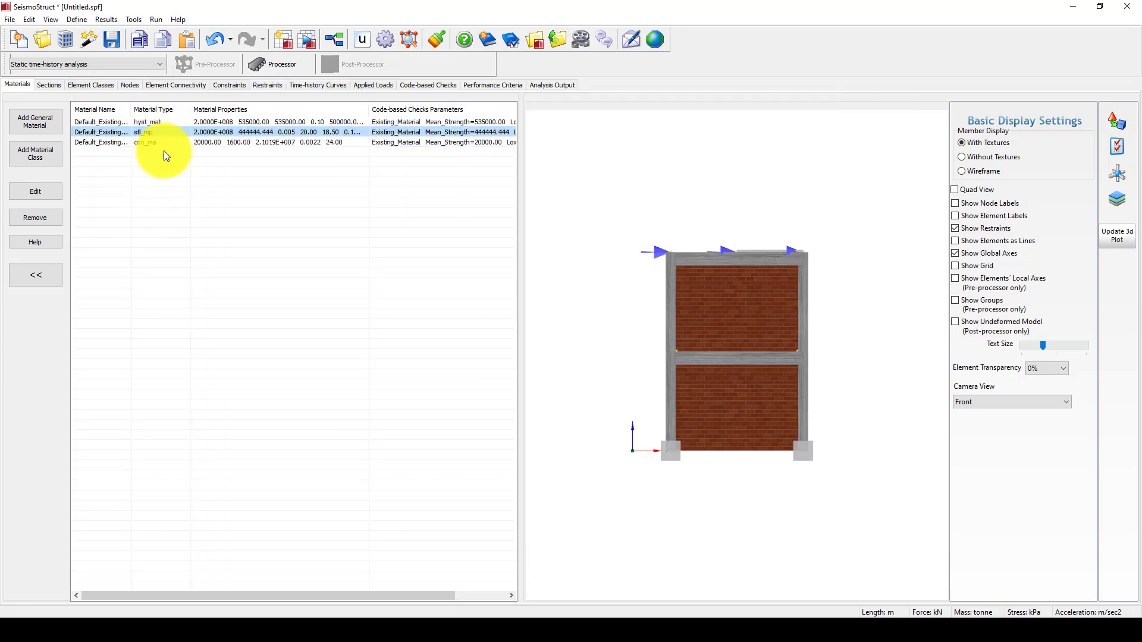
pyautogui.doubleClick(154, 143)
pyautogui.click(179, 157)
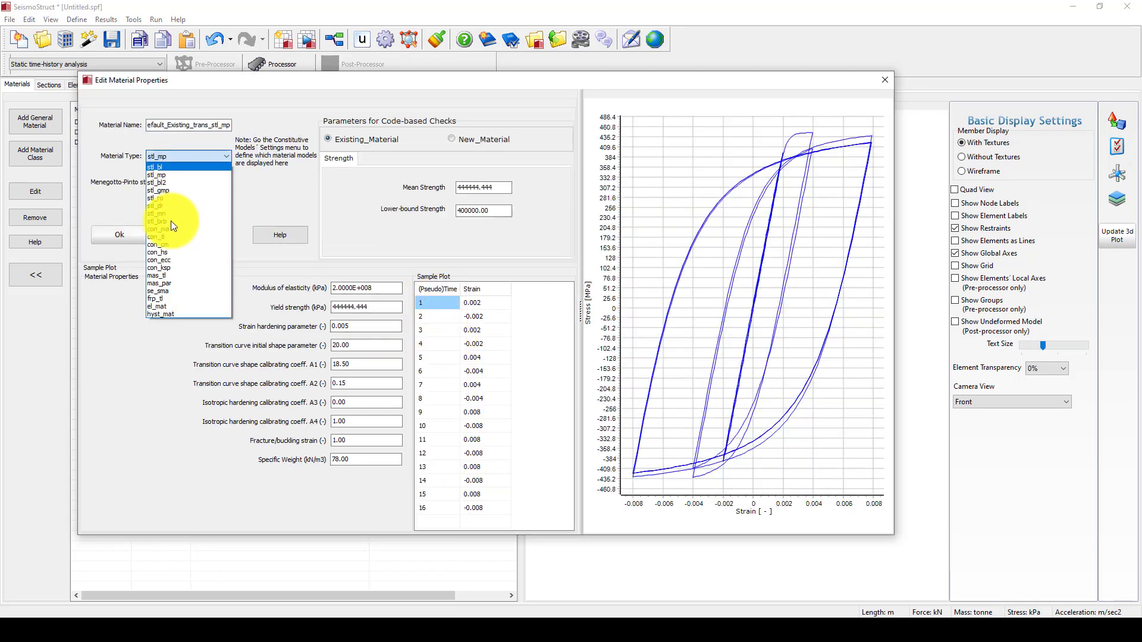
pyautogui.click(165, 314)
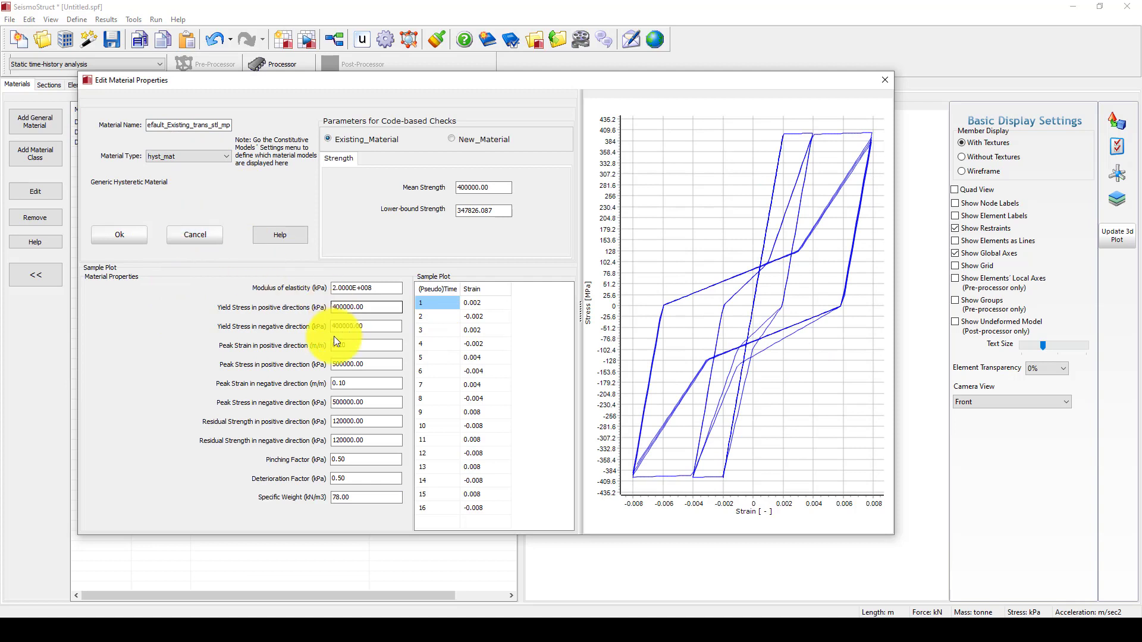
# Set the transverse steel's yield stress to 535000 kPa in both the positive and negative directions.
pyautogui.doubleClick(335, 307)
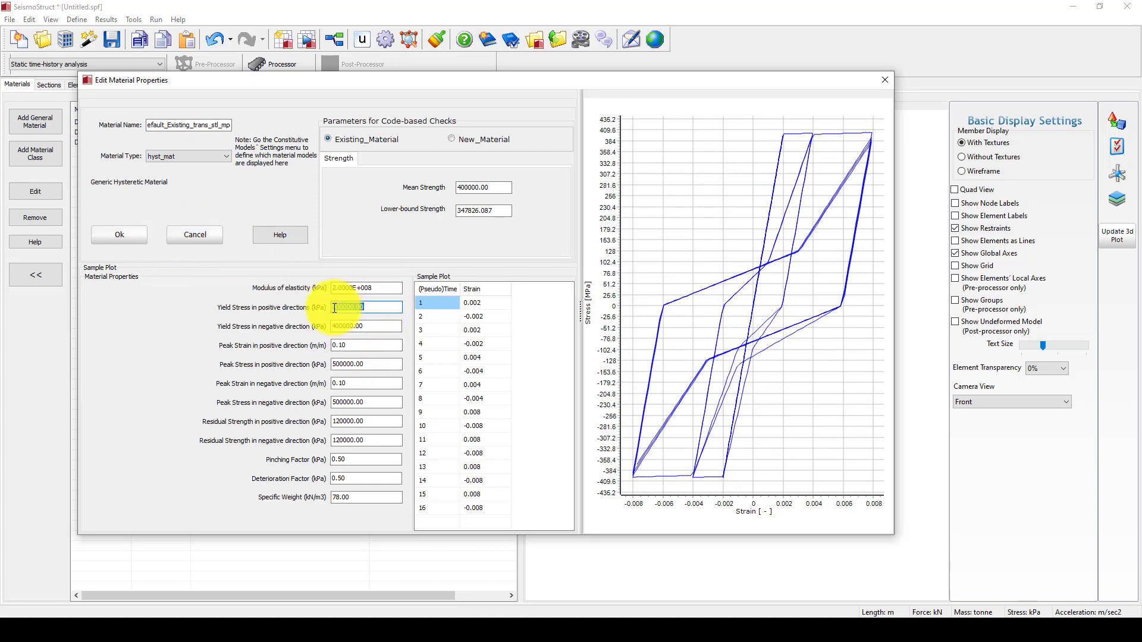
pyautogui.click(341, 311)
pyautogui.press('BackSpace')
pyautogui.write('535')
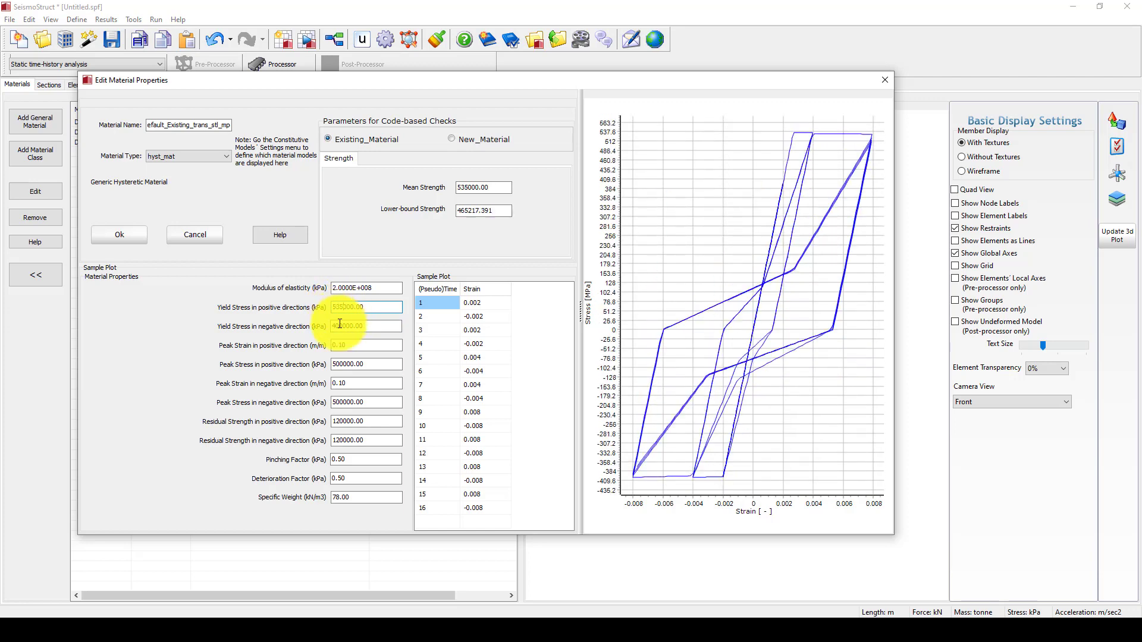
pyautogui.click(336, 327)
pyautogui.moveTo(339, 327); pyautogui.dragTo(332, 326)
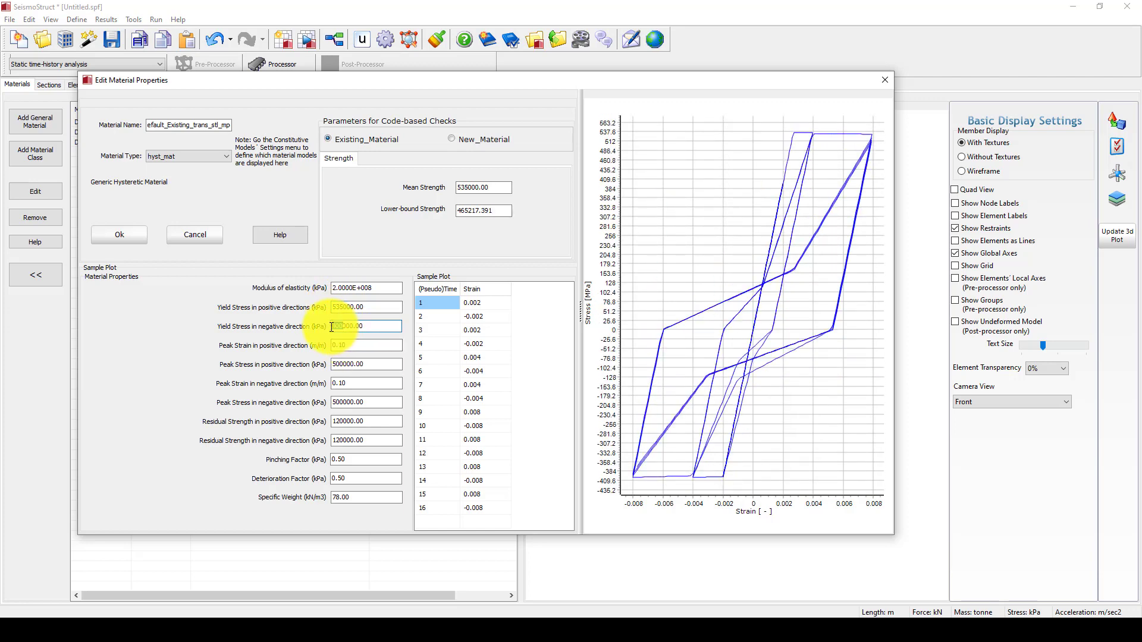
pyautogui.write('535')
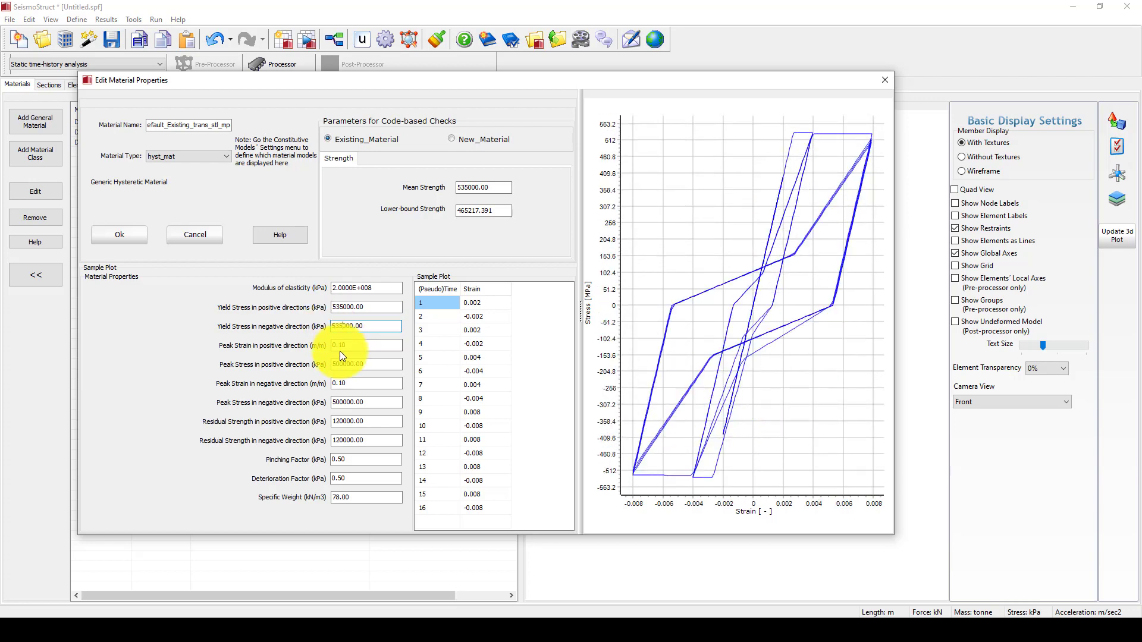
# Set the transverse steel's peak strain to 0.20 and peak stress to 630000 kPa in the positive direction.
pyautogui.click(342, 348)
pyautogui.press('BackSpace')
pyautogui.write('2')
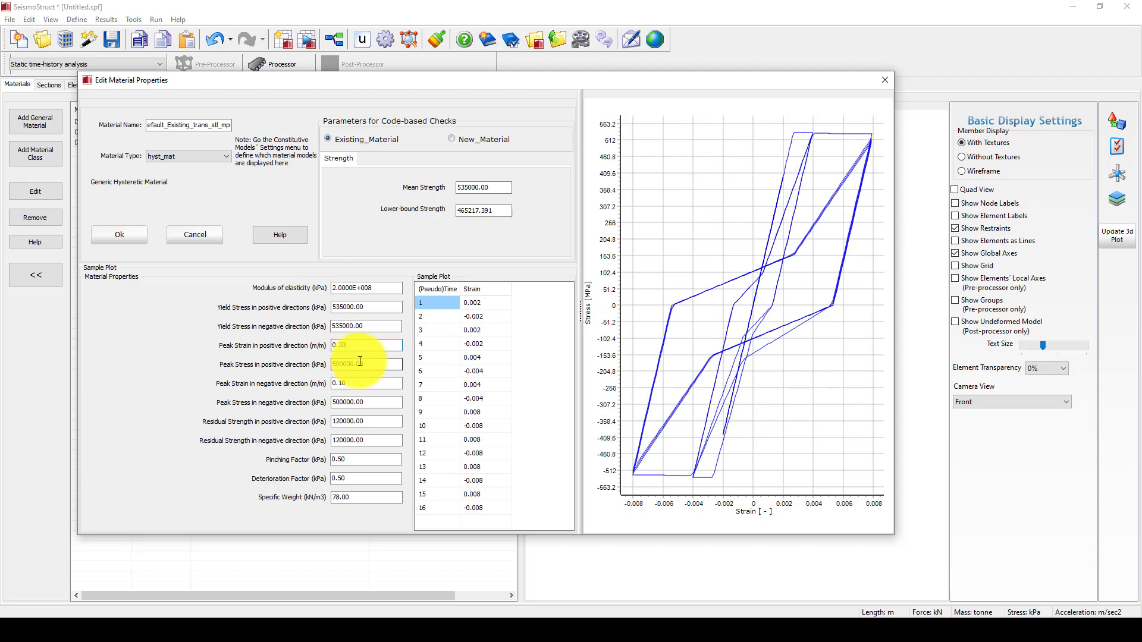
pyautogui.click(335, 365)
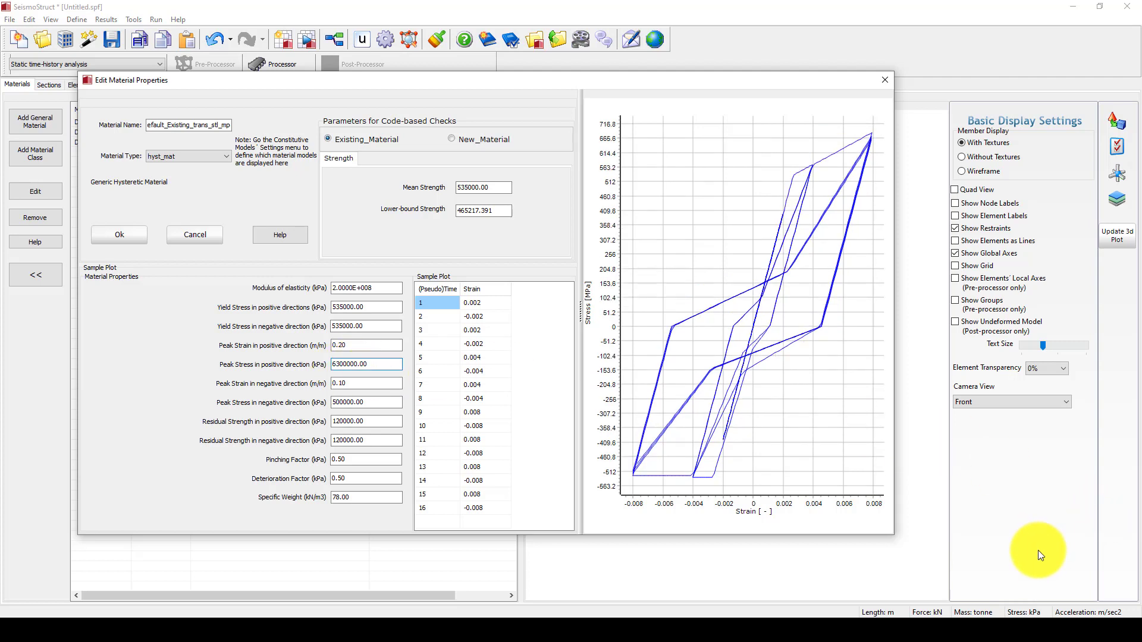
pyautogui.click(1004, 562)
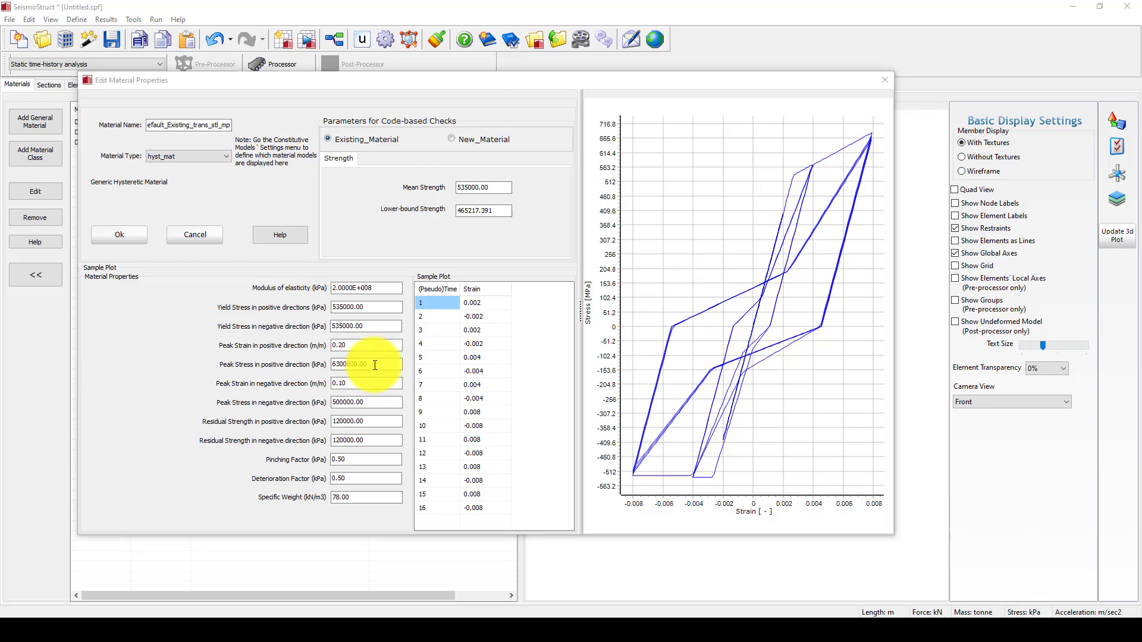
pyautogui.moveTo(367, 365); pyautogui.dragTo(319, 364)
pyautogui.write('530')
pyautogui.write('000')
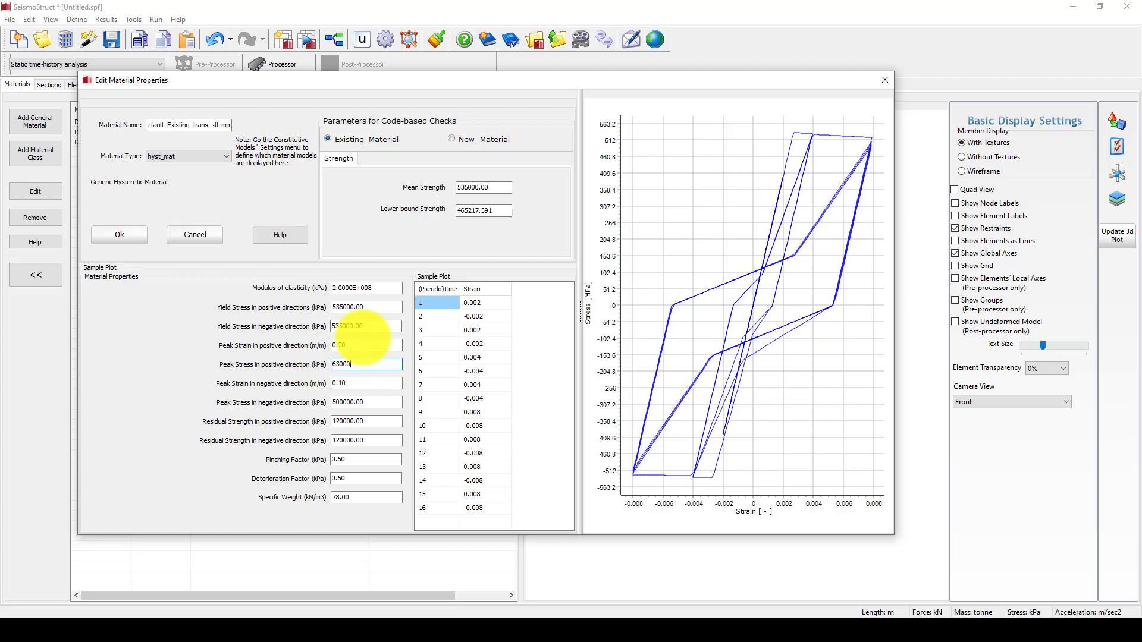
# Set the transverse steel's peak stress in the negative direction to 630000 kPa.
pyautogui.click(369, 403)
pyautogui.moveTo(369, 402); pyautogui.dragTo(321, 401)
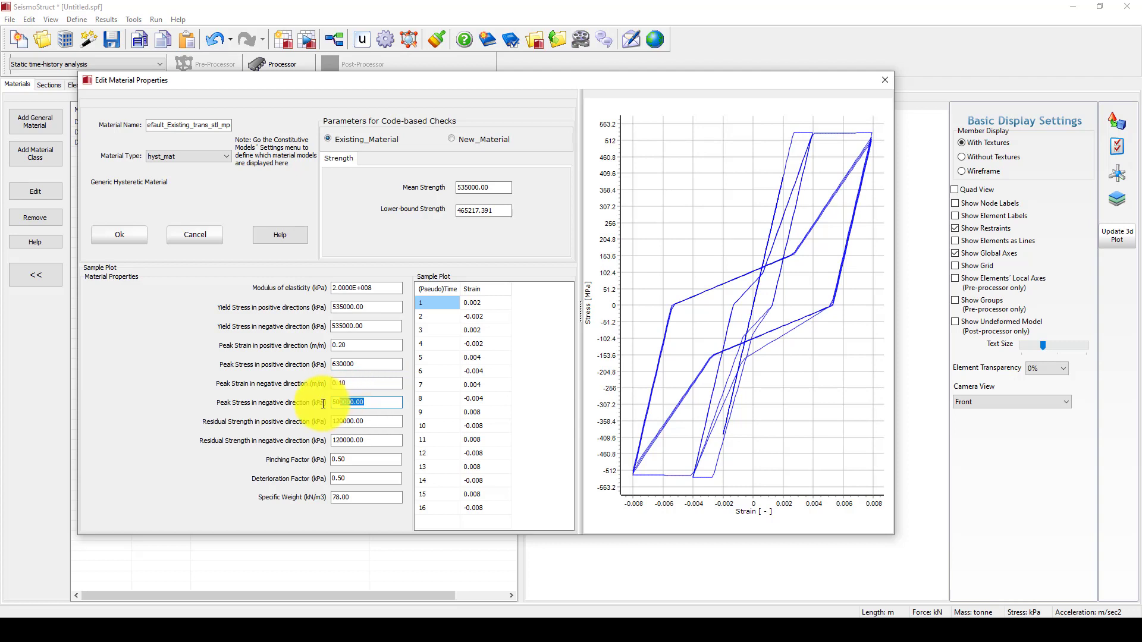
pyautogui.write('6')
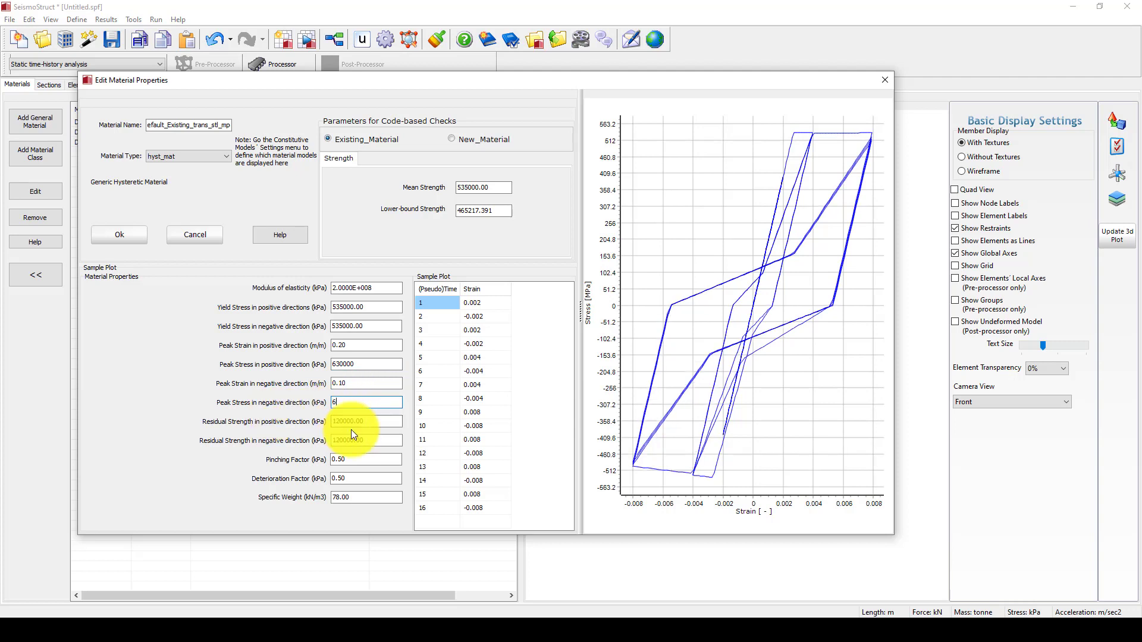
pyautogui.write('30000')
# Set the transverse steel's residual strength to 220000 kPa in both the positive and negative directions.
pyautogui.click(375, 421)
pyautogui.moveTo(375, 421); pyautogui.dragTo(330, 422)
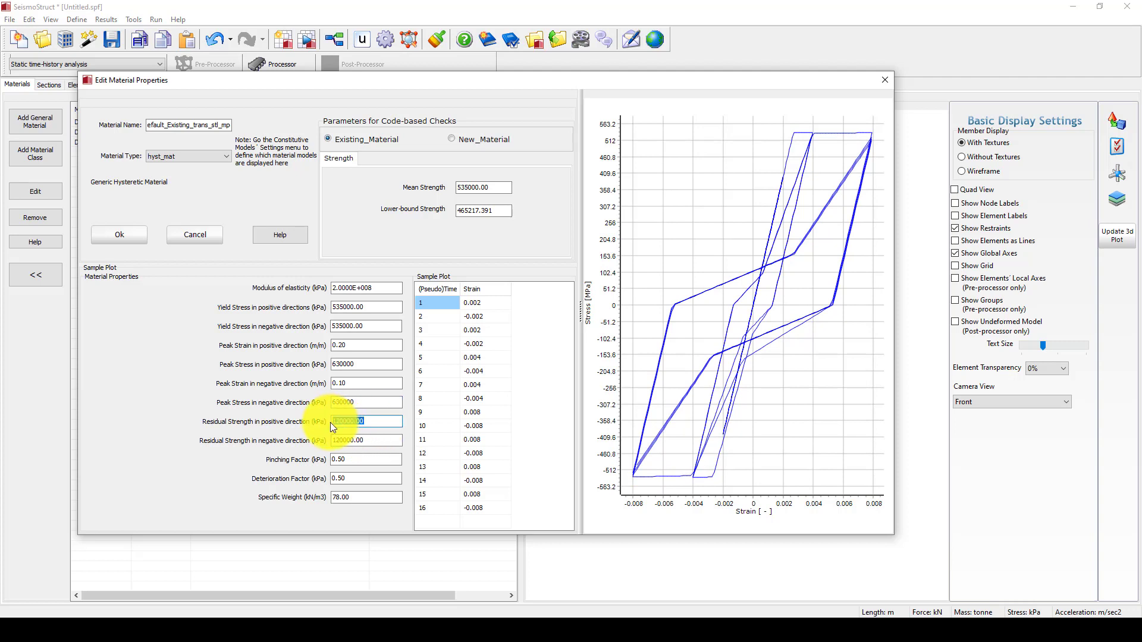
pyautogui.write('2')
pyautogui.click(335, 440)
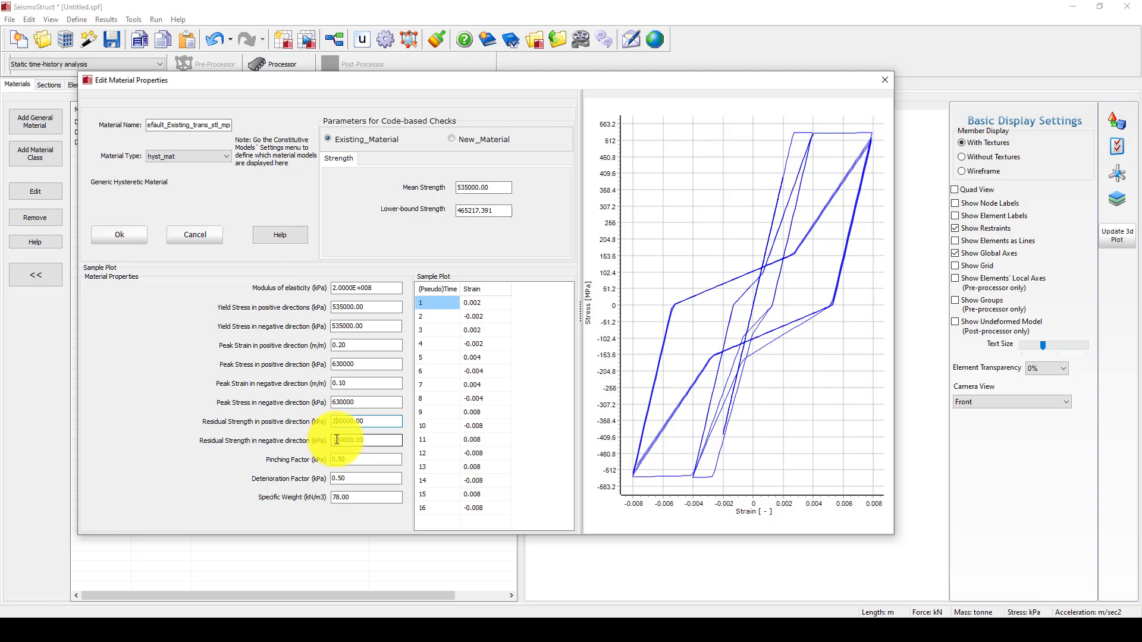
pyautogui.write('2')
# Set the transverse steel's pinching factor to 0.6, adjust its deterioration factor and accept the material.
pyautogui.click(338, 460)
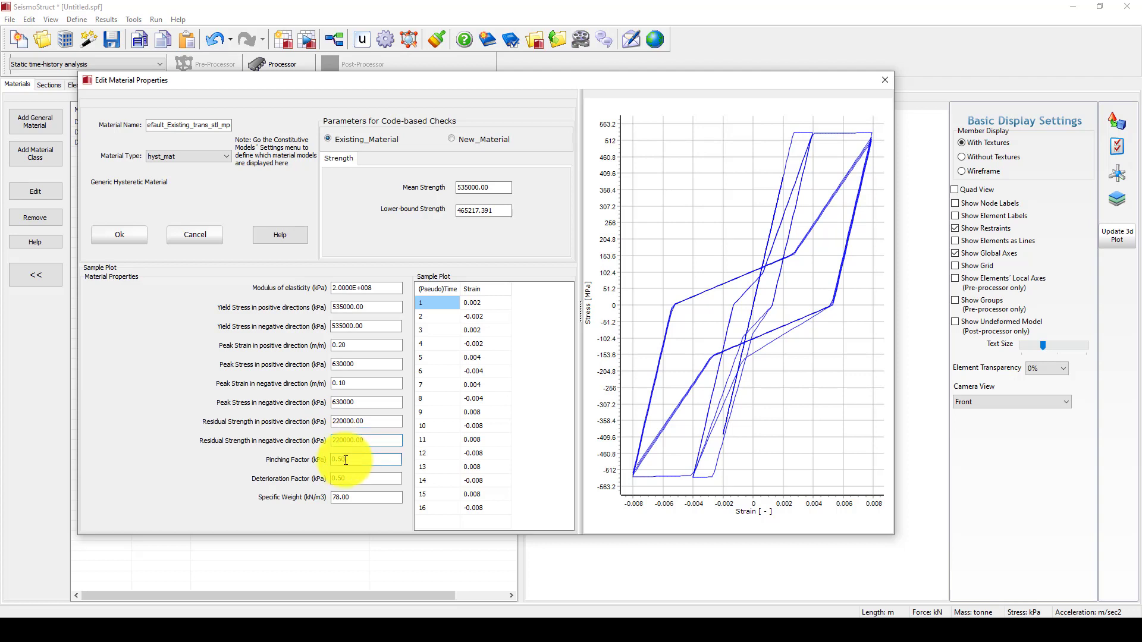
pyautogui.write('0.6')
pyautogui.click(340, 477)
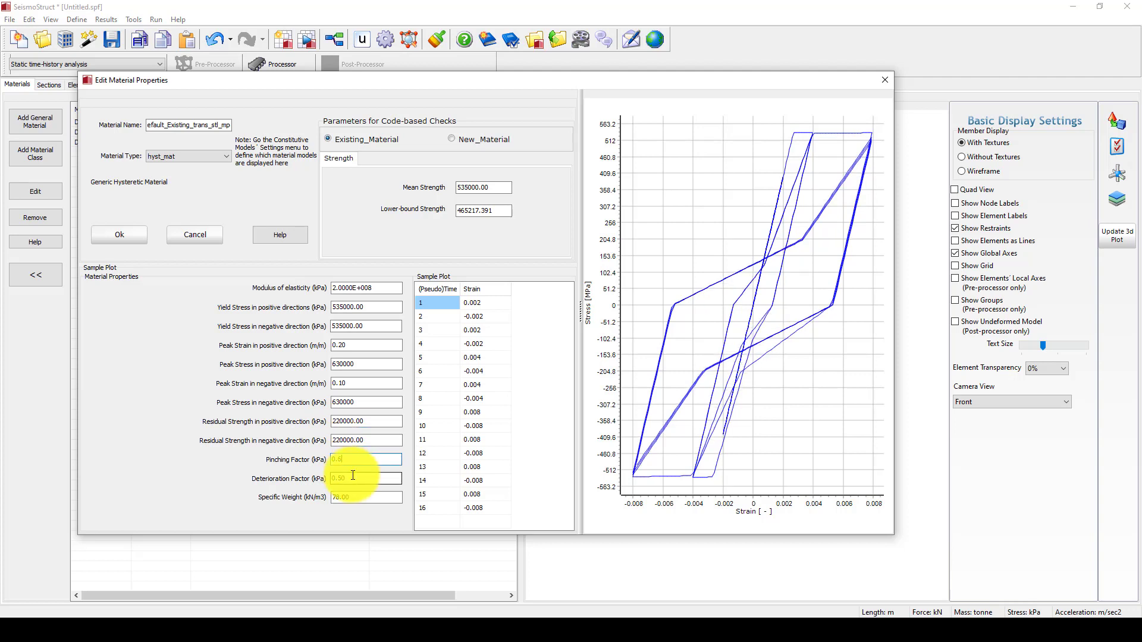
pyautogui.write('1')
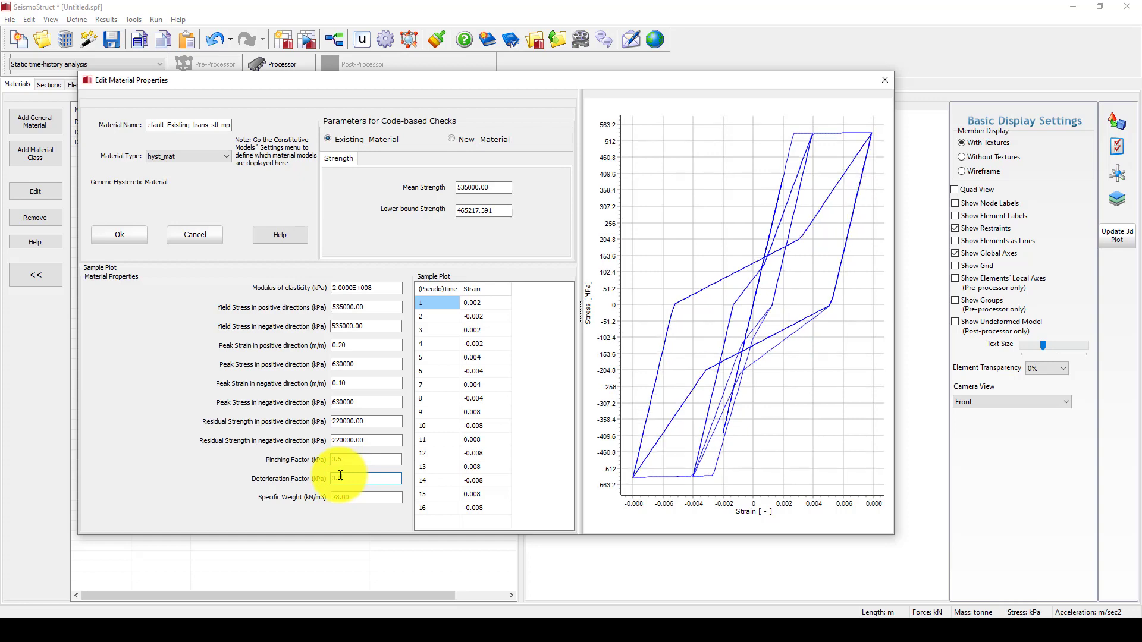
pyautogui.write('0')
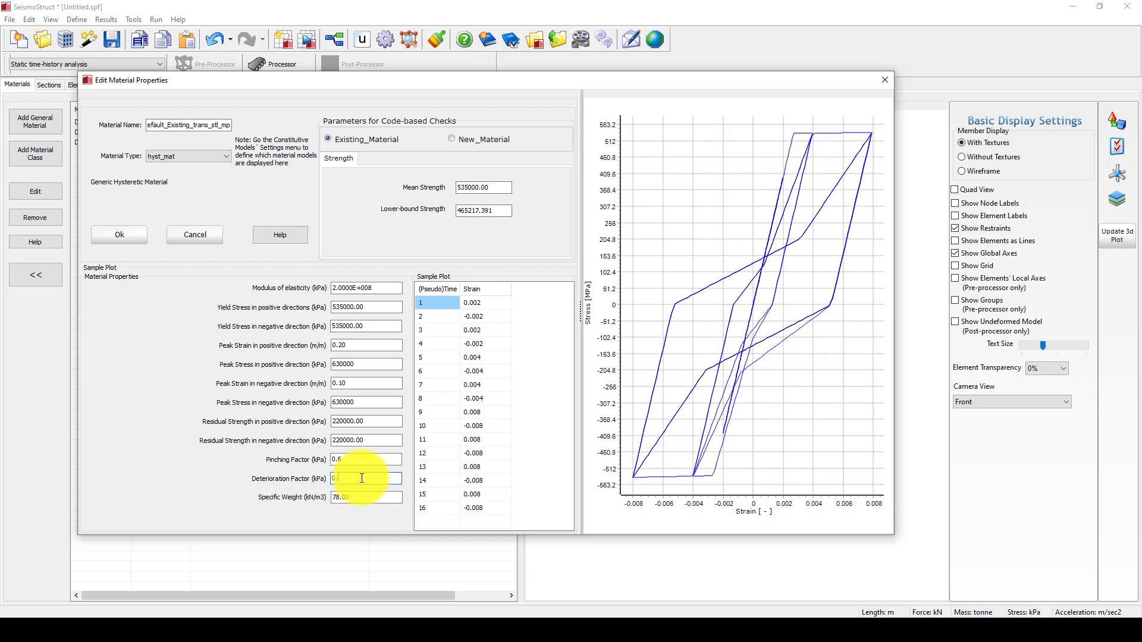
pyautogui.click(122, 238)
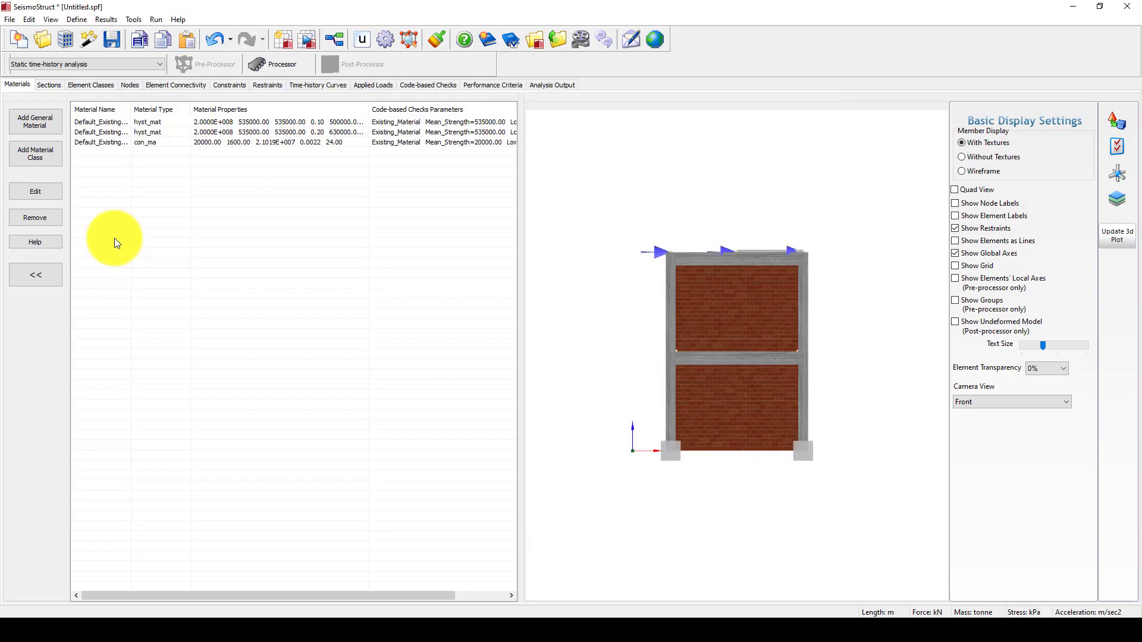
# Set the indicative confinement factor of the con_ma concrete material to 1.25.
pyautogui.doubleClick(202, 141)
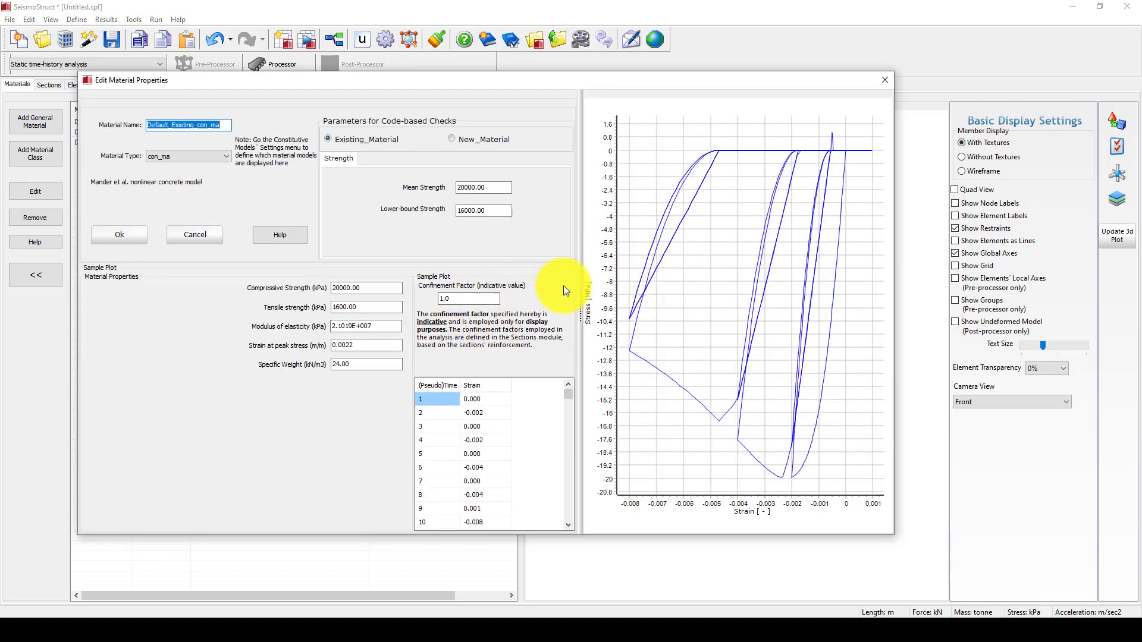
pyautogui.click(442, 299)
pyautogui.doubleClick(441, 301)
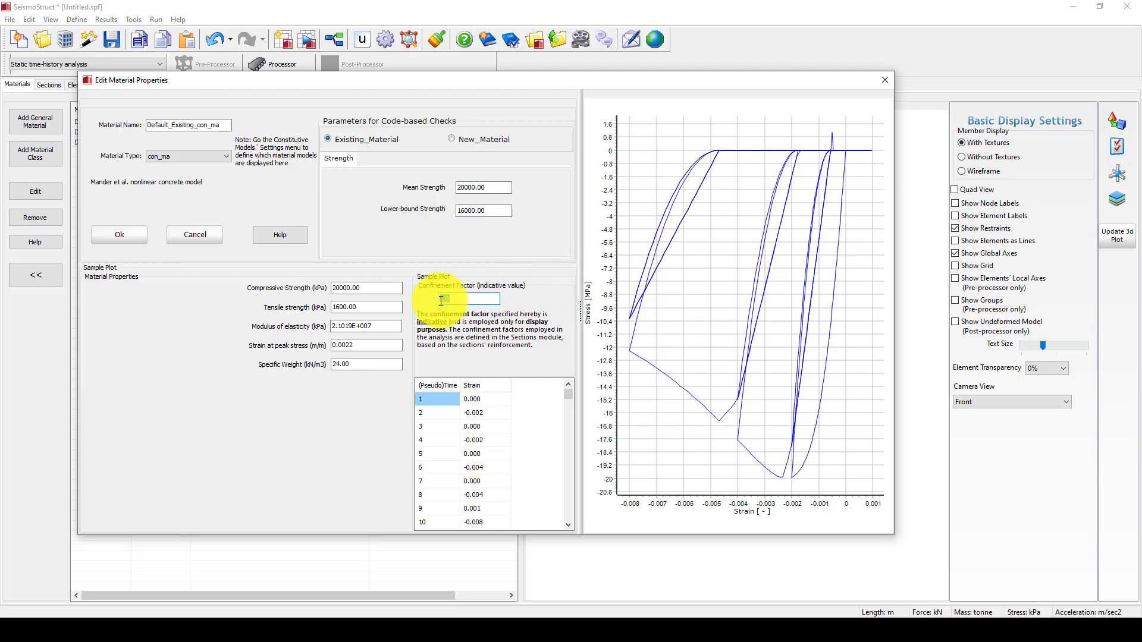
pyautogui.write('1.')
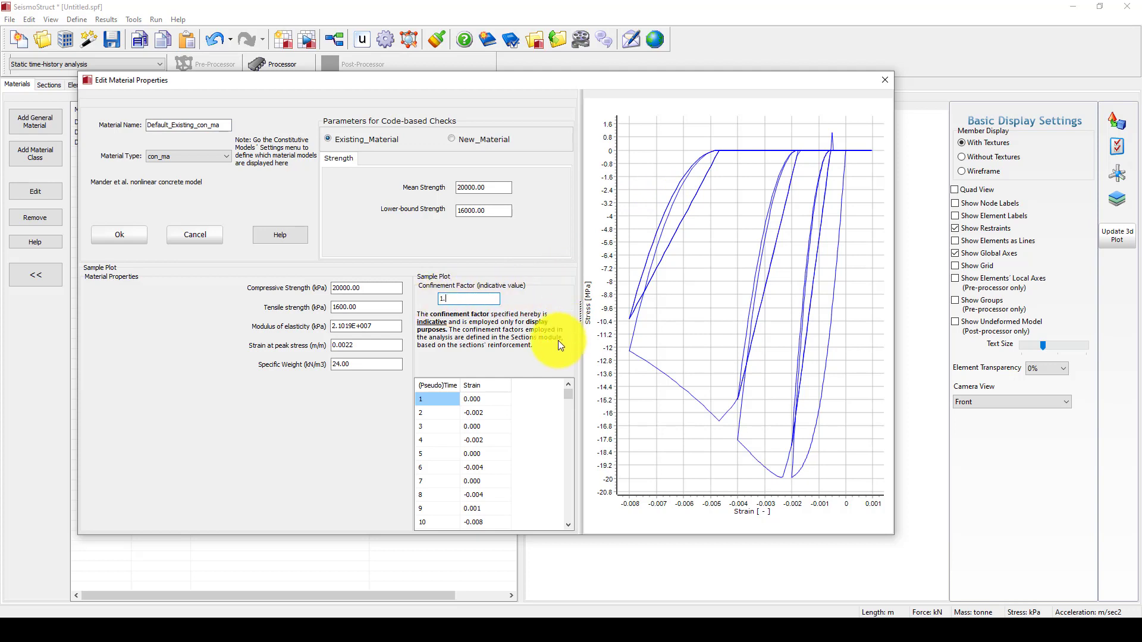
pyautogui.write('25')
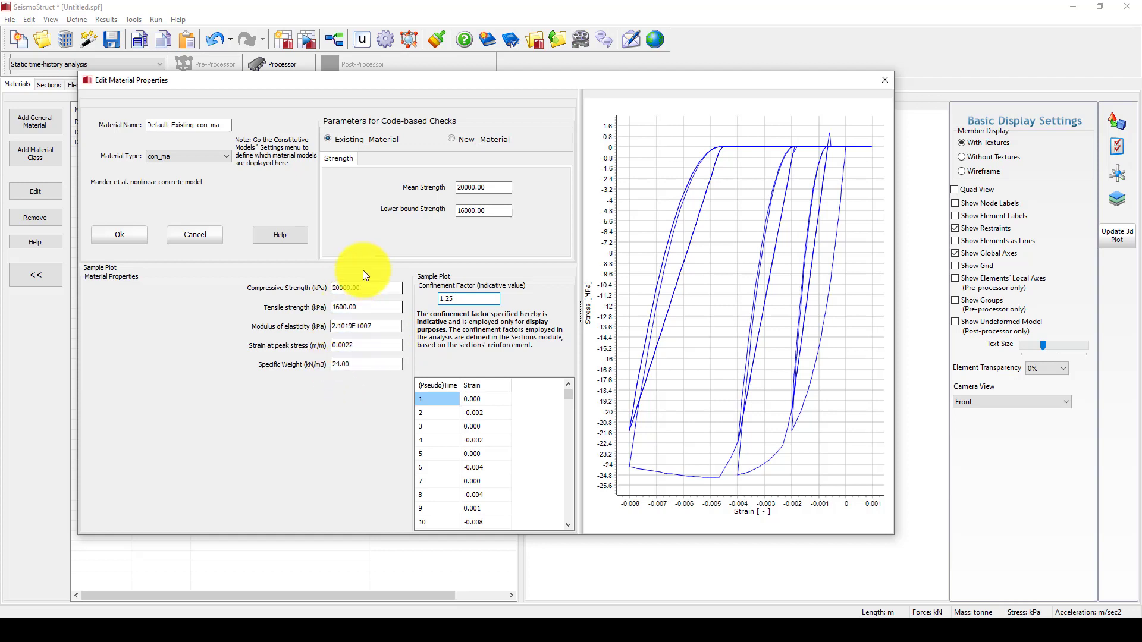
# Set the concrete's compressive strength to 15000 kPa and accept the material.
pyautogui.click(337, 288)
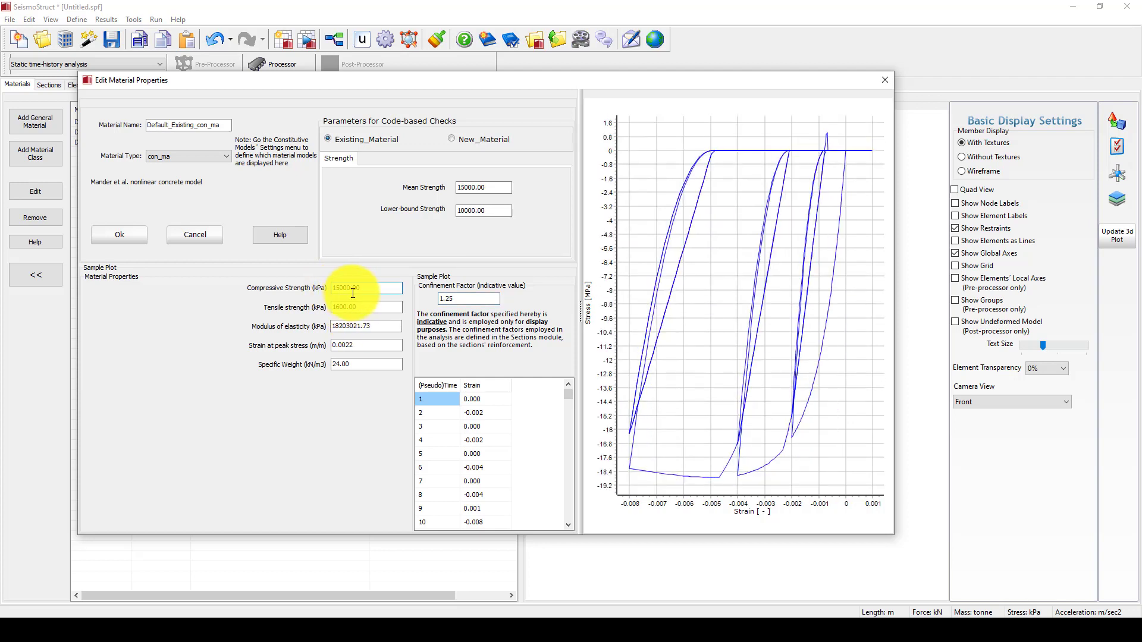
pyautogui.click(338, 309)
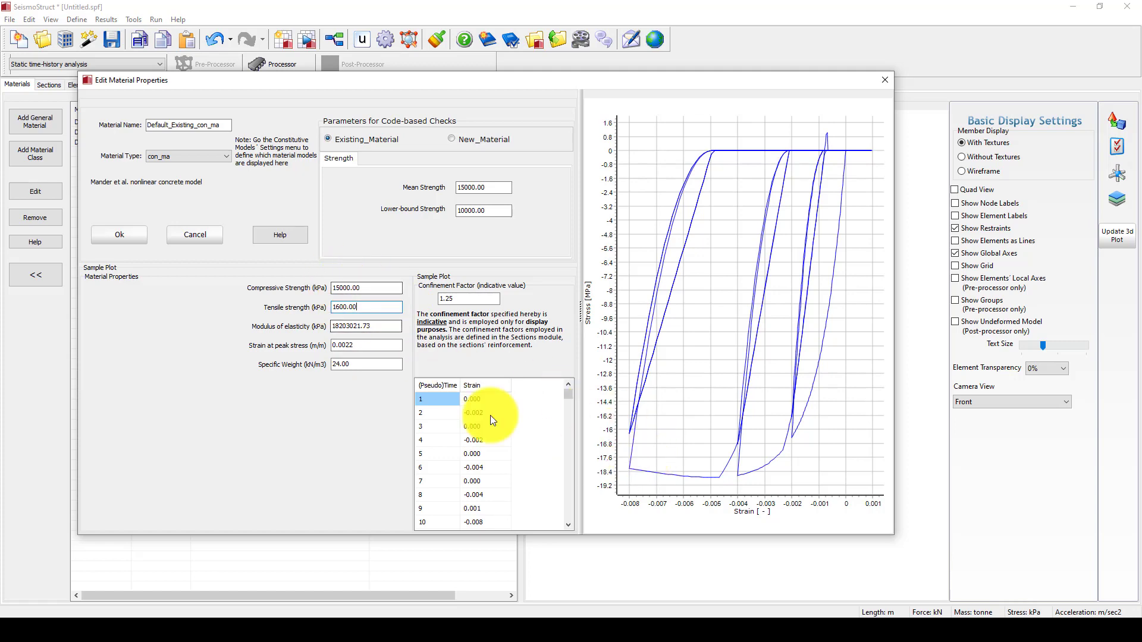
pyautogui.click(133, 234)
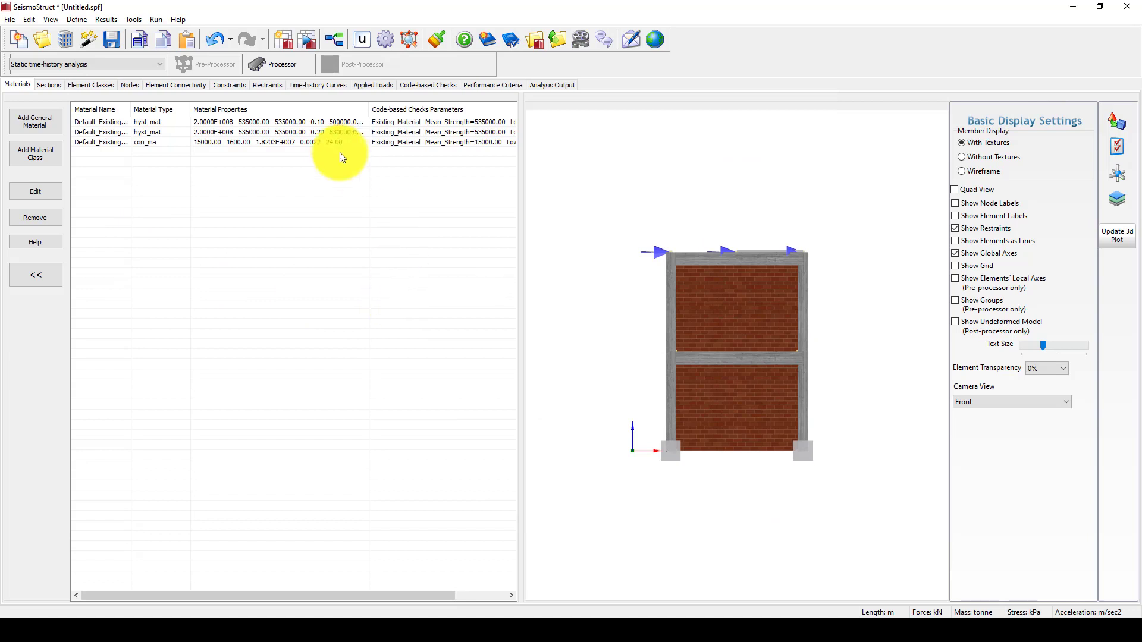
# Review the hyst_mat steel entries in the materials table and the load factors of time-history curve crv1.
pyautogui.moveTo(322, 129); pyautogui.dragTo(320, 120)
pyautogui.click(205, 122)
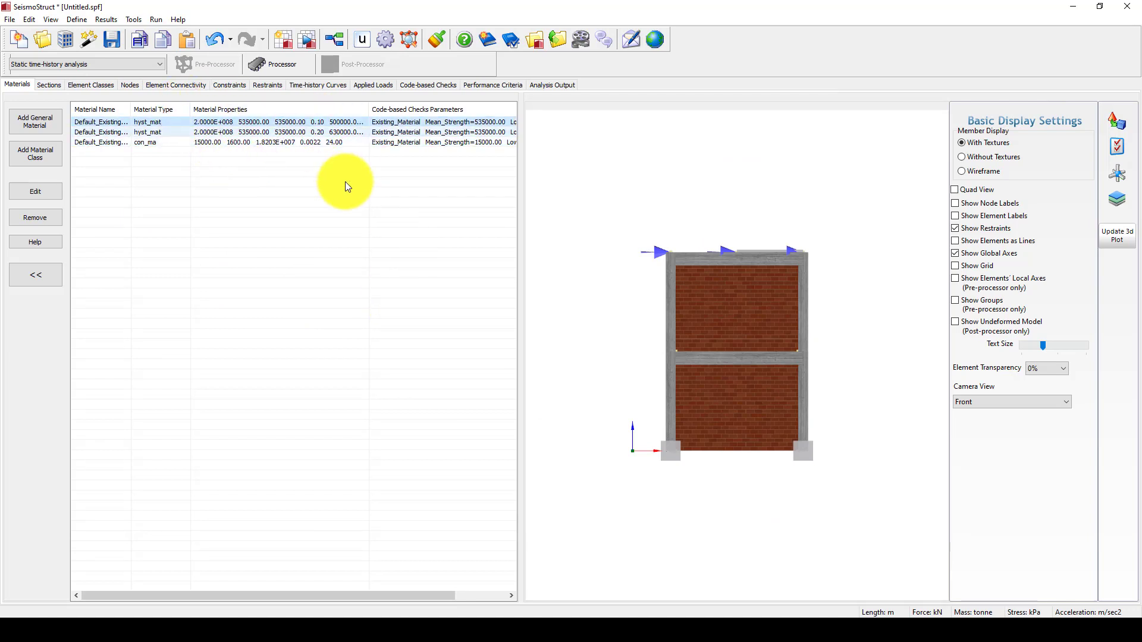
pyautogui.click(319, 85)
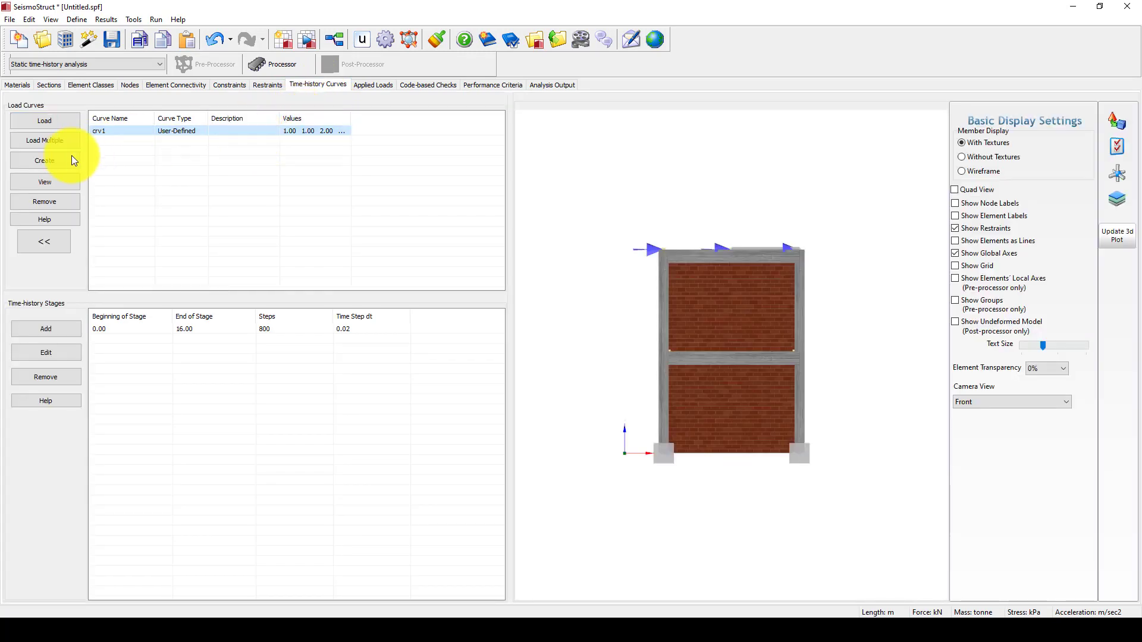
pyautogui.click(47, 181)
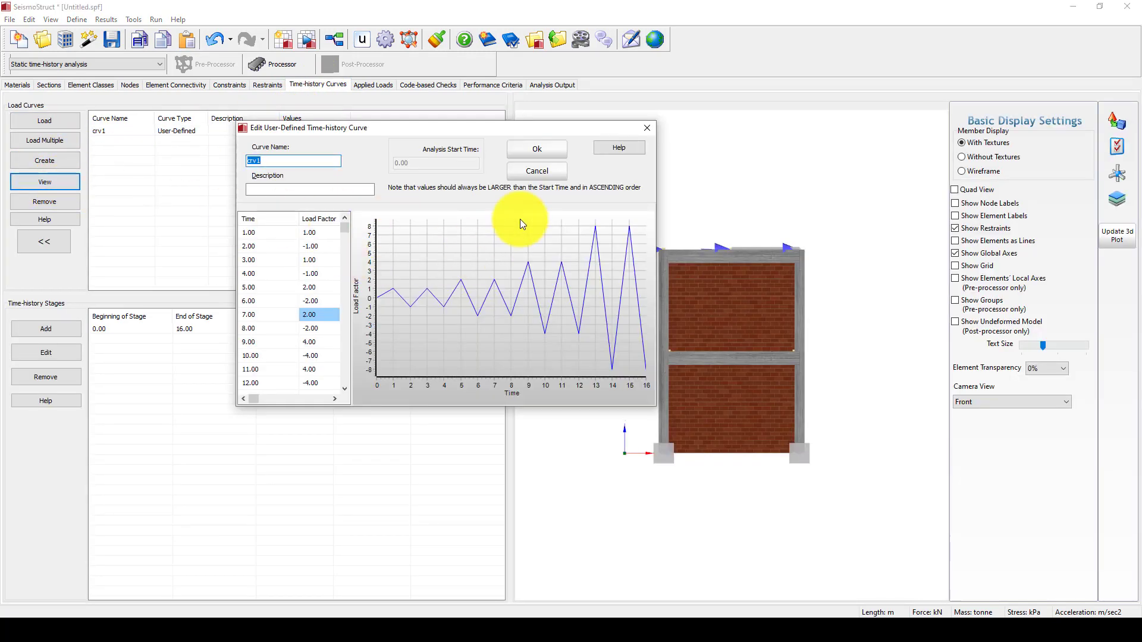
pyautogui.moveTo(345, 230); pyautogui.dragTo(311, 391)
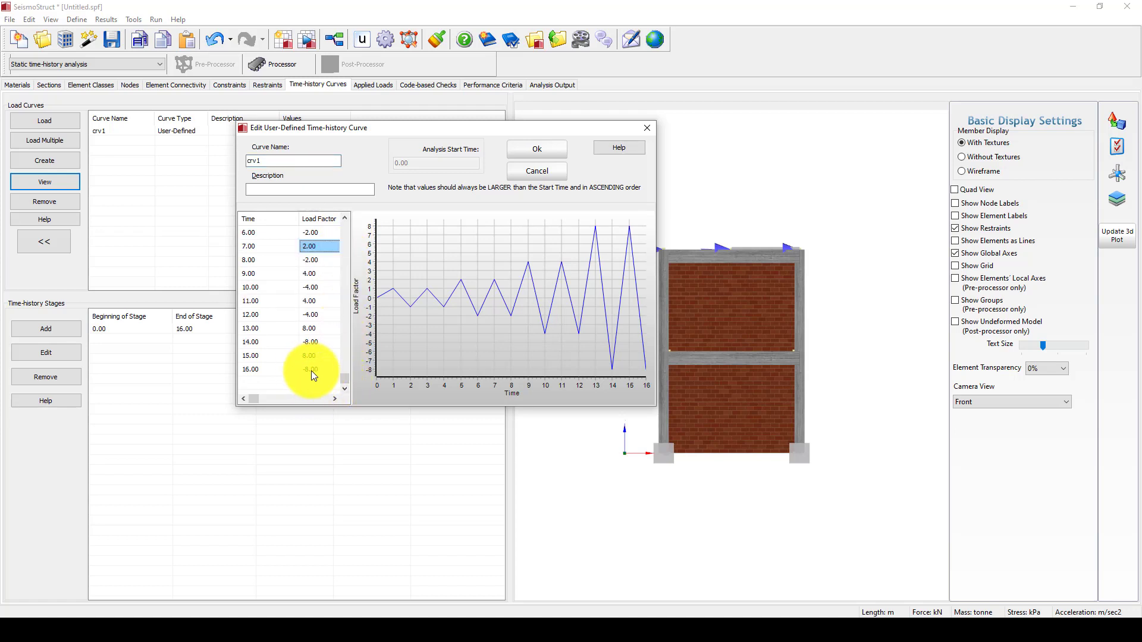
pyautogui.click(527, 155)
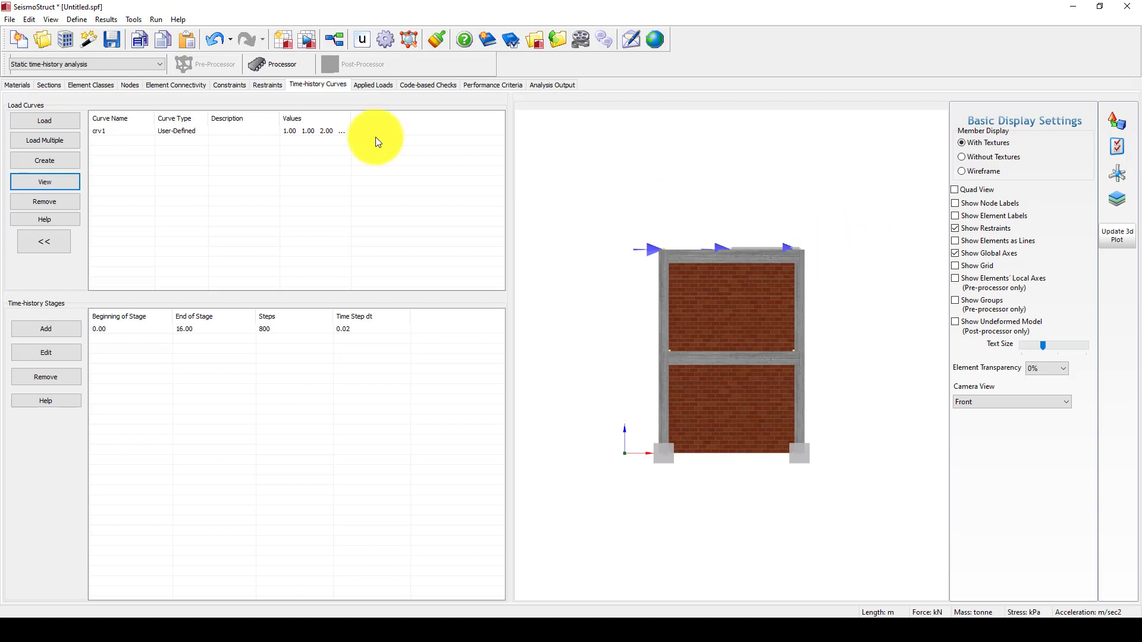
# Examine the x-direction displacement loads applied to the n2_C1up, n2_C2up and Control_Node nodes.
pyautogui.click(373, 84)
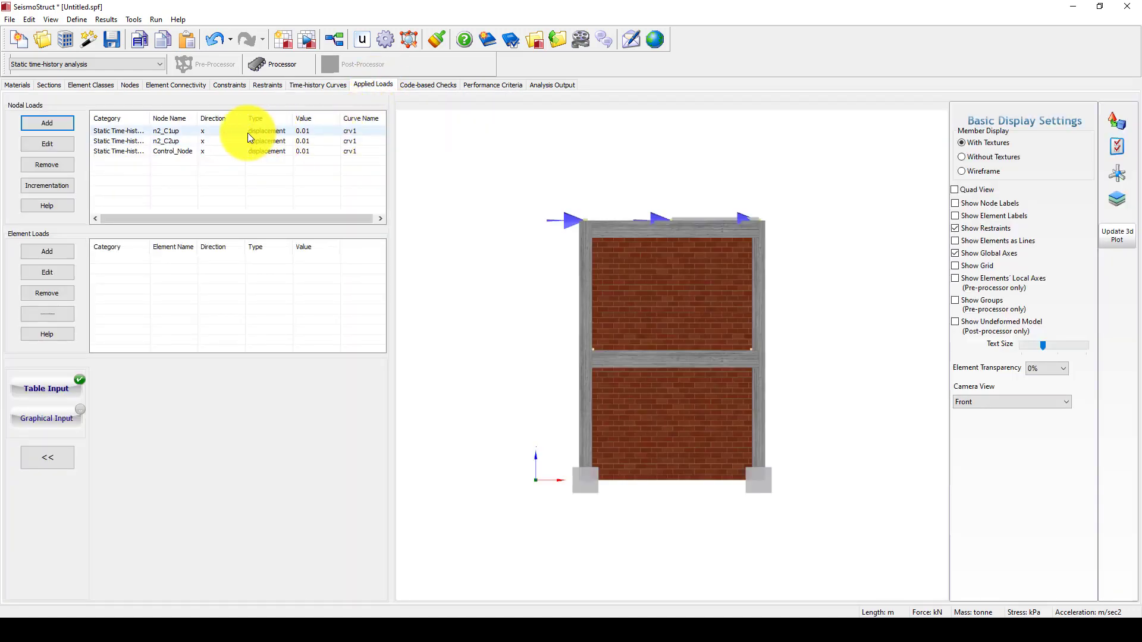
pyautogui.click(123, 131)
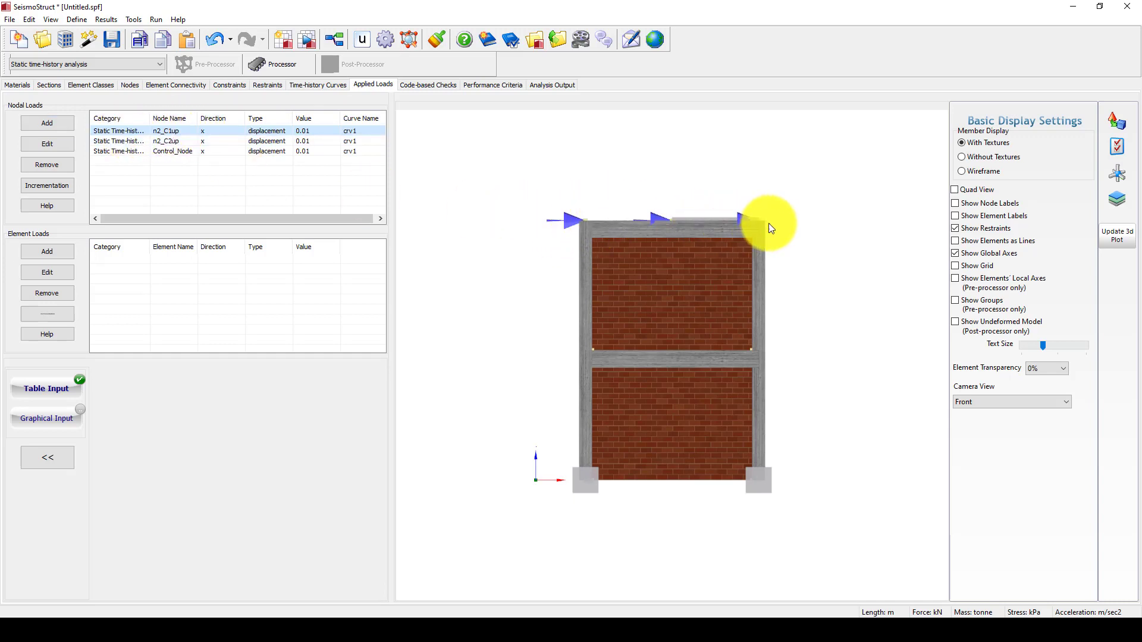
pyautogui.click(170, 151)
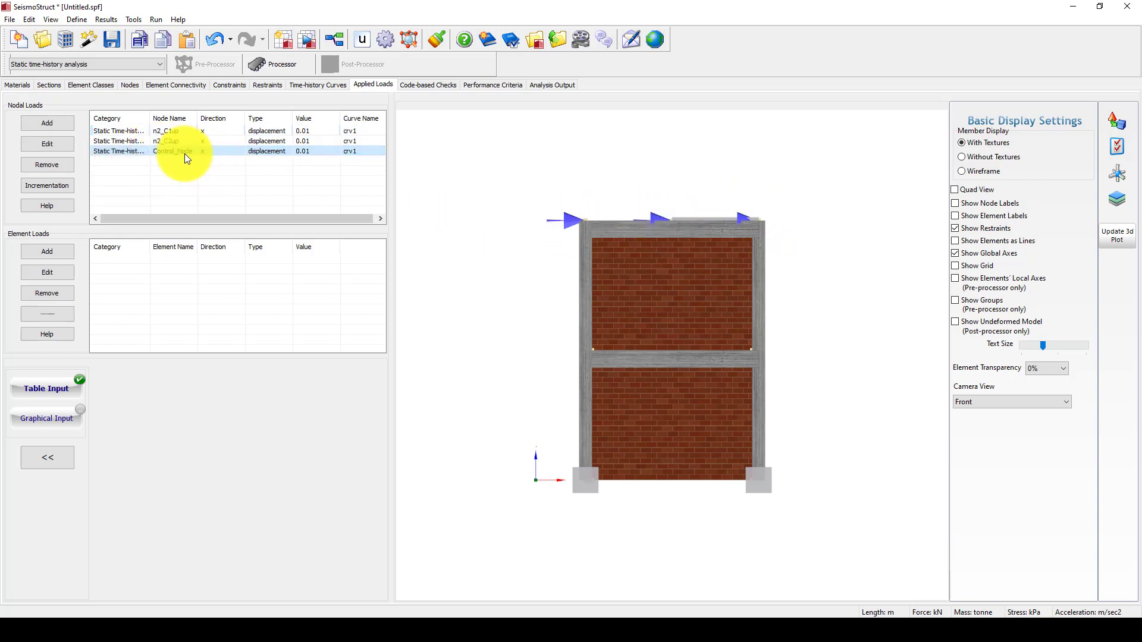
# Check the Control_Node entry in the nodes table and return to the applied nodal loads.
pyautogui.click(126, 87)
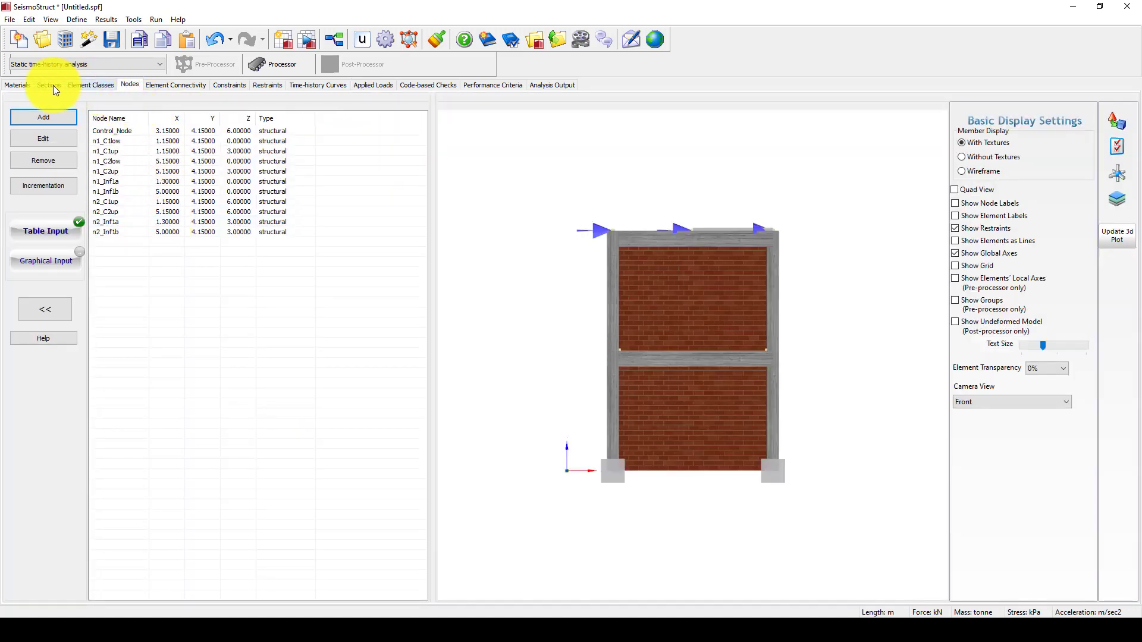
pyautogui.click(126, 130)
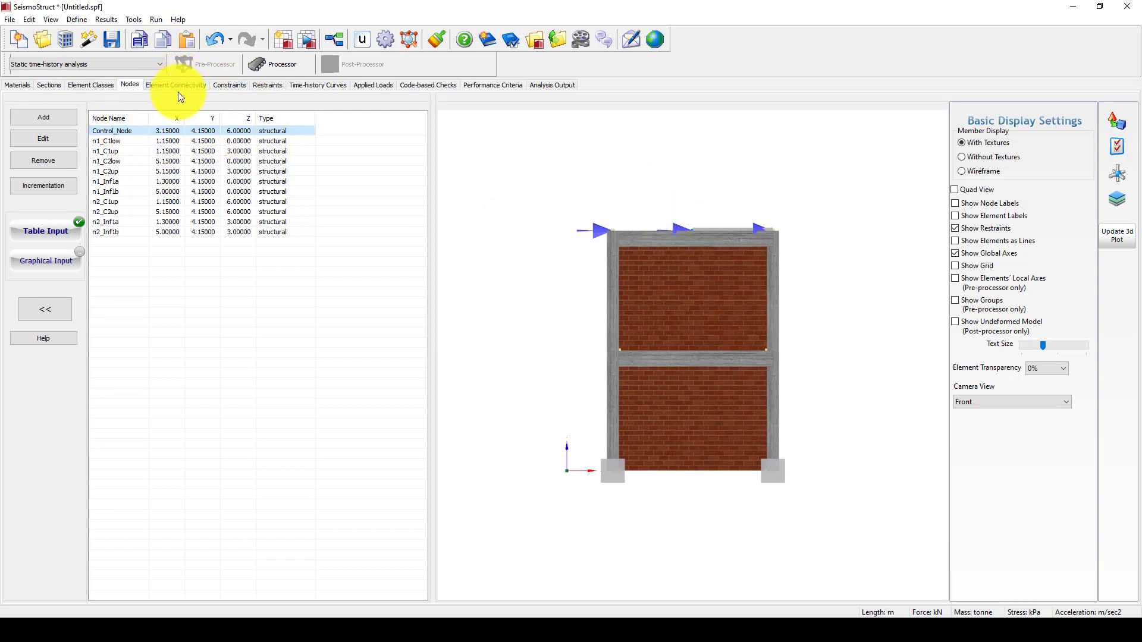
pyautogui.click(368, 84)
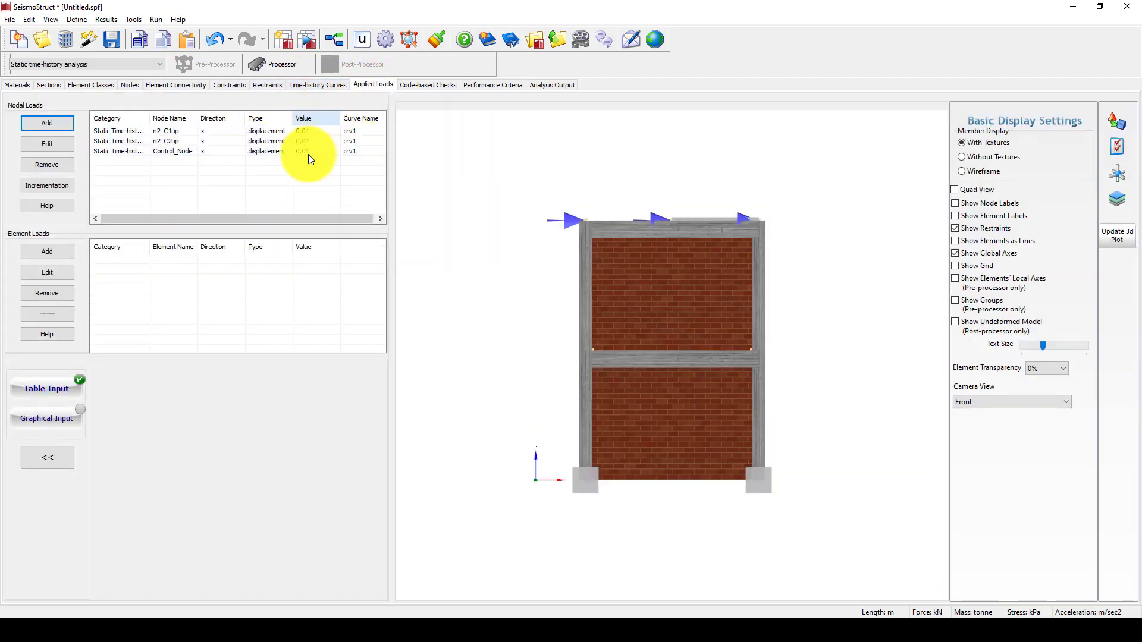
# Set the curve multiplier of the n2_C1up displacement load to 0.02.
pyautogui.click(305, 133)
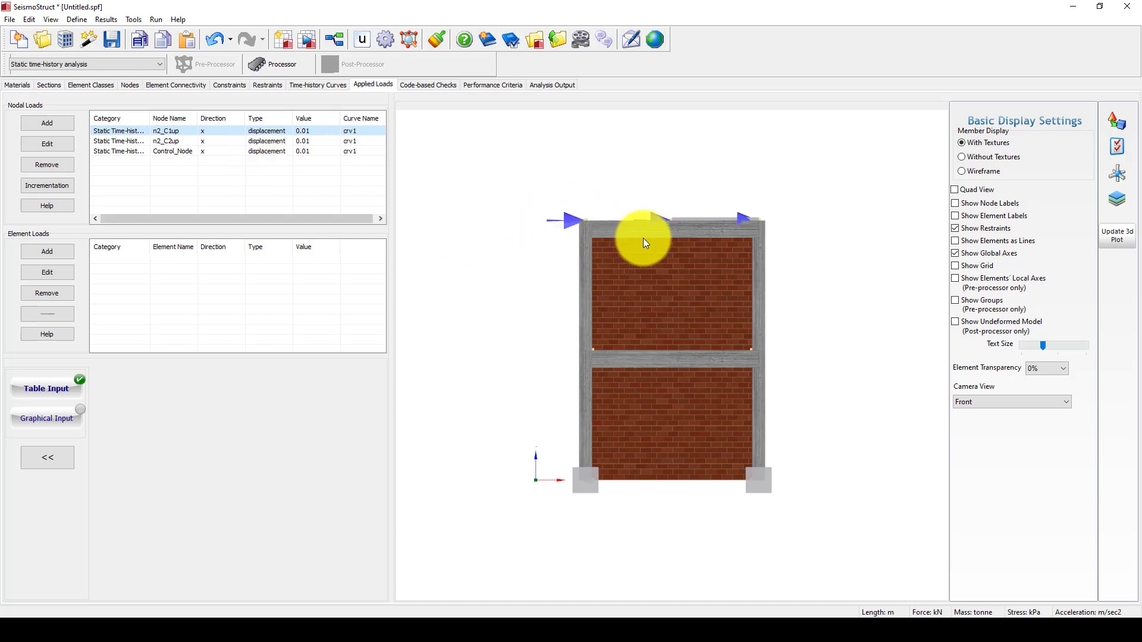
pyautogui.keyDown('shift'); pyautogui.click(314, 140); pyautogui.keyUp('shift')
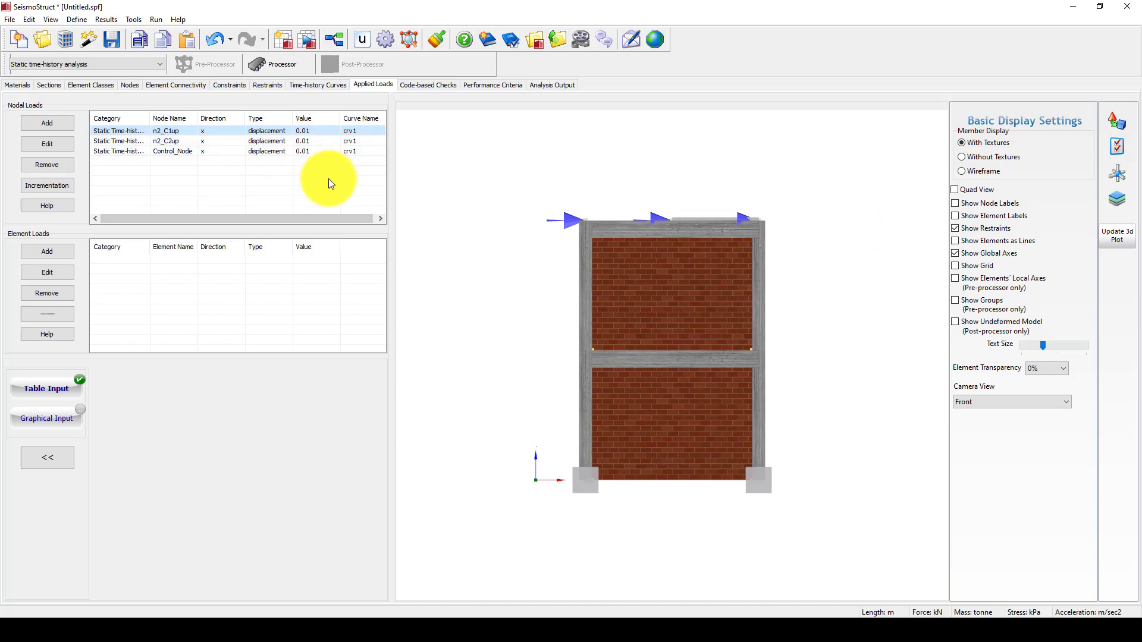
pyautogui.doubleClick(315, 132)
pyautogui.click(562, 392)
pyautogui.write('2')
pyautogui.click(639, 241)
# Set the curve multiplier of the n2_C2up displacement load to 0.02.
pyautogui.click(316, 143)
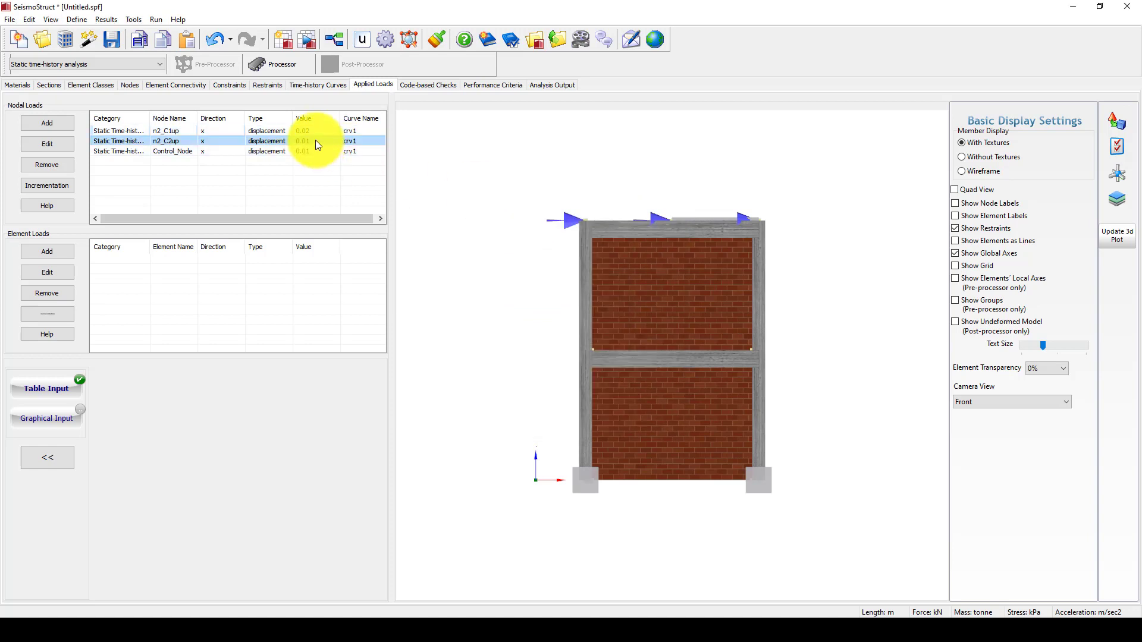
pyautogui.doubleClick(315, 140)
pyautogui.click(562, 394)
pyautogui.press('BackSpace')
pyautogui.write('2')
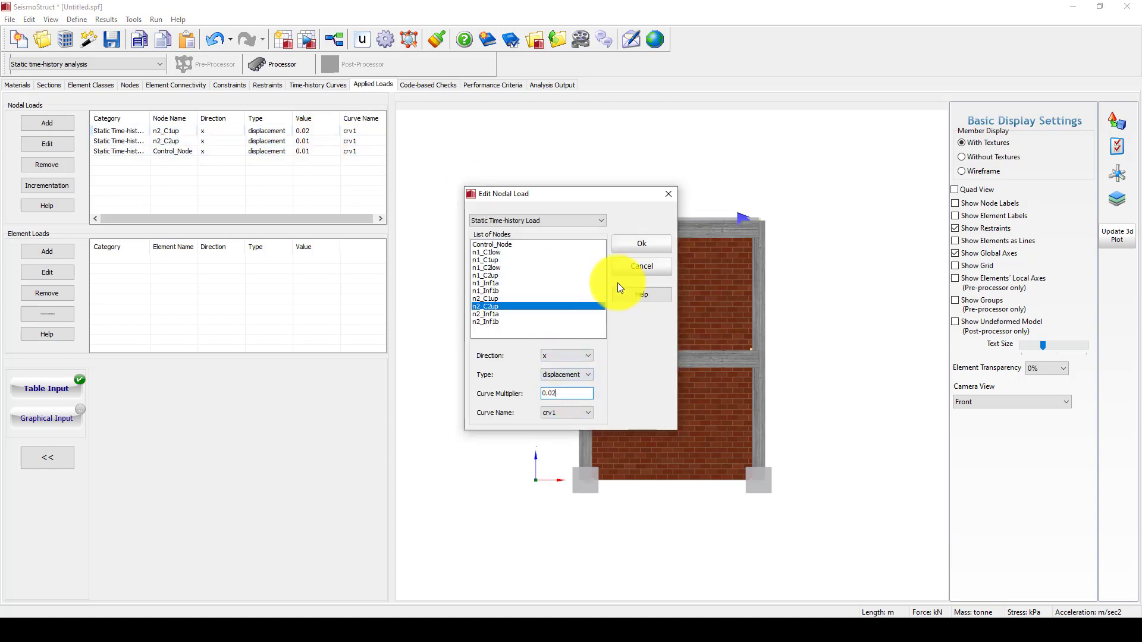
pyautogui.click(625, 245)
# Set the curve multiplier of the Control_Node displacement load to 0.02.
pyautogui.click(308, 153)
pyautogui.doubleClick(308, 152)
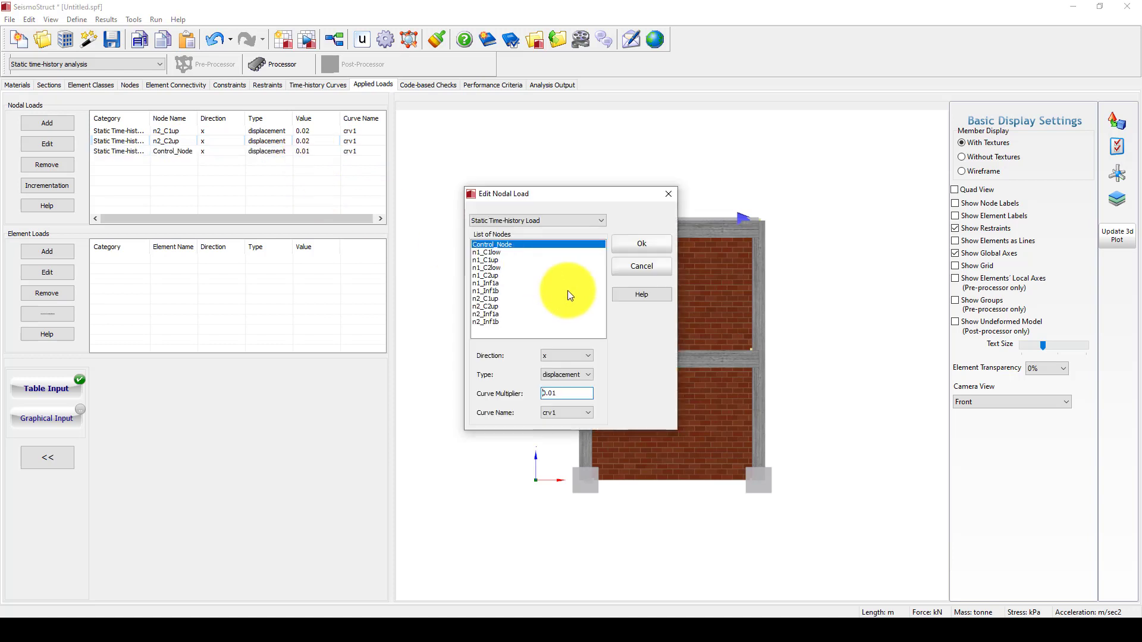
pyautogui.click(552, 393)
pyautogui.press('BackSpace')
pyautogui.write('2')
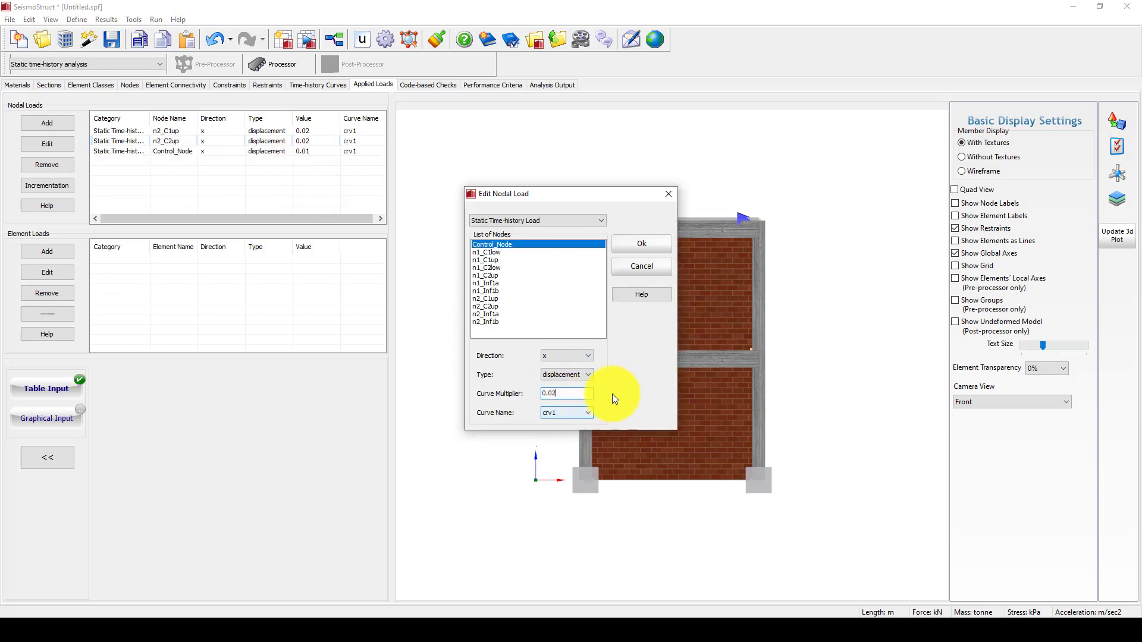
pyautogui.click(637, 242)
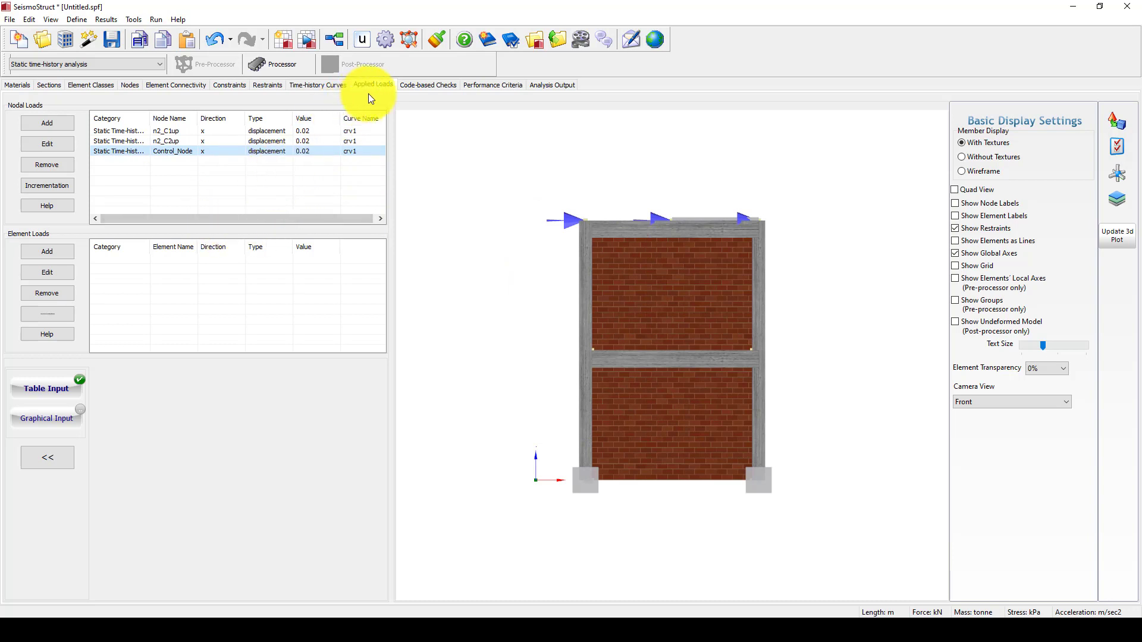
# Run the static time-history analysis in the processor, saving the project as Infil-masonryWall.
pyautogui.click(280, 65)
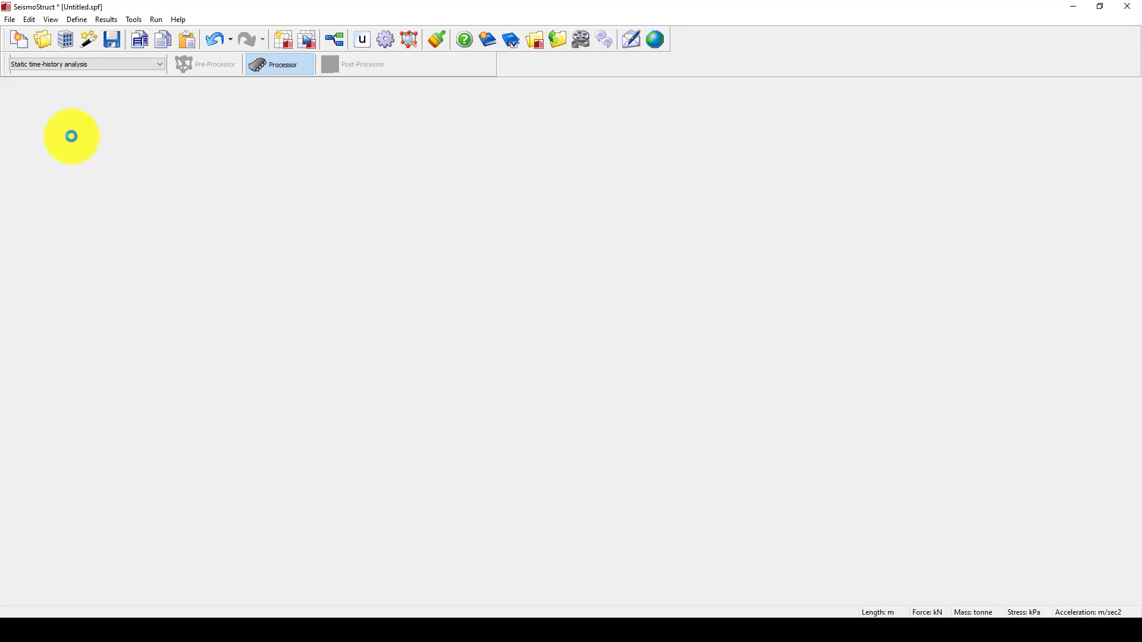
pyautogui.click(44, 161)
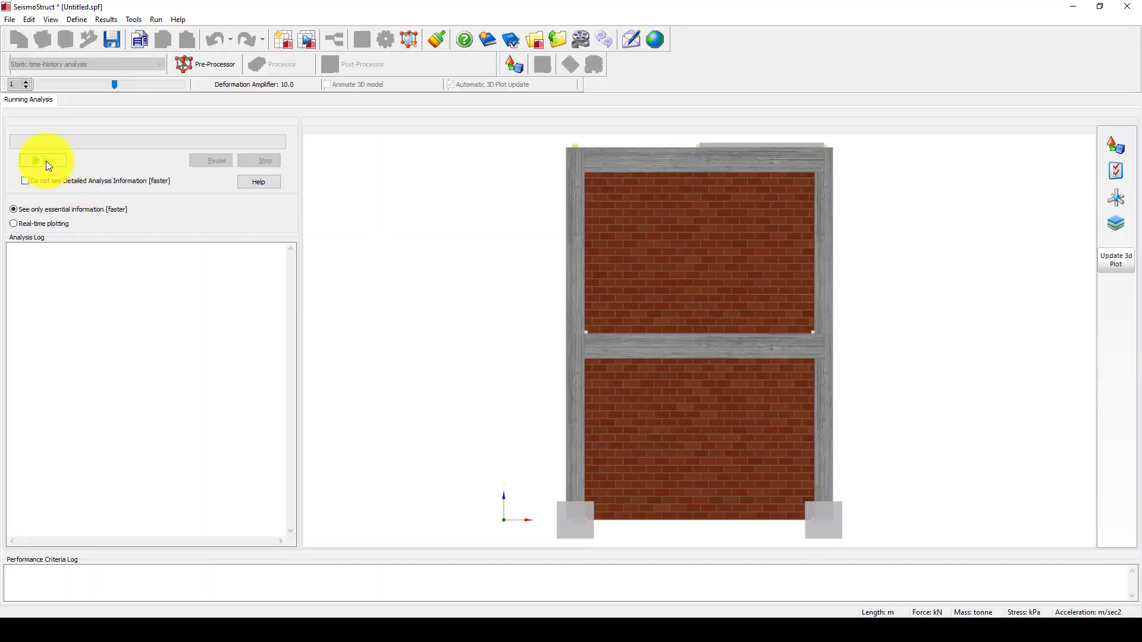
pyautogui.click(595, 331)
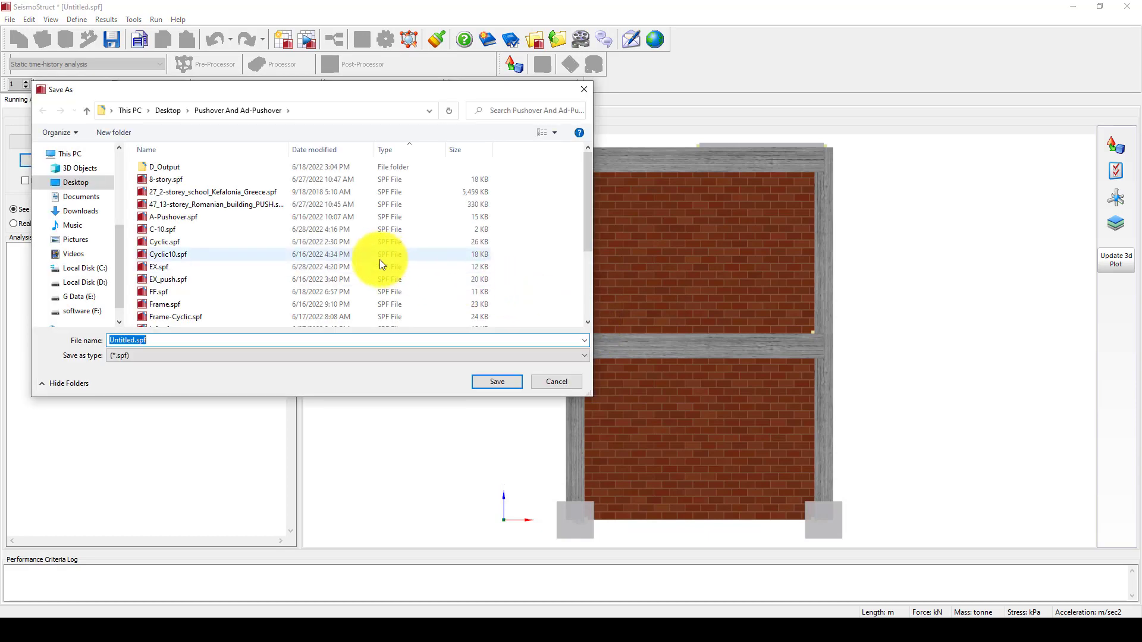
pyautogui.write('Infil-masonryWall')
pyautogui.click(499, 381)
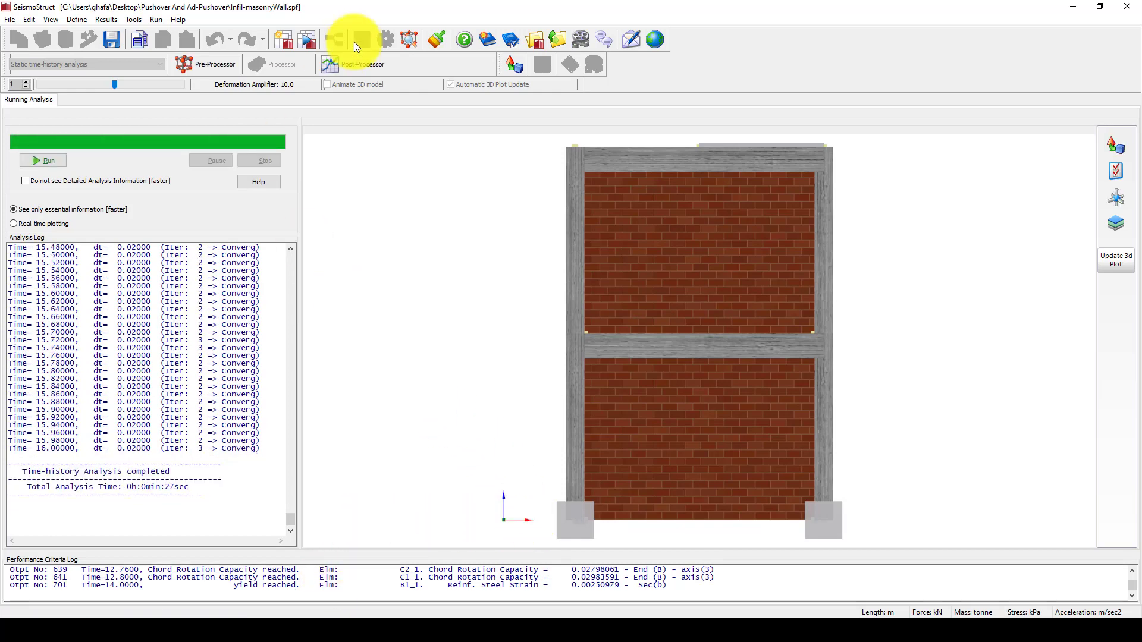
# Open the global response hysteretic curves in the post-processor.
pyautogui.click(354, 63)
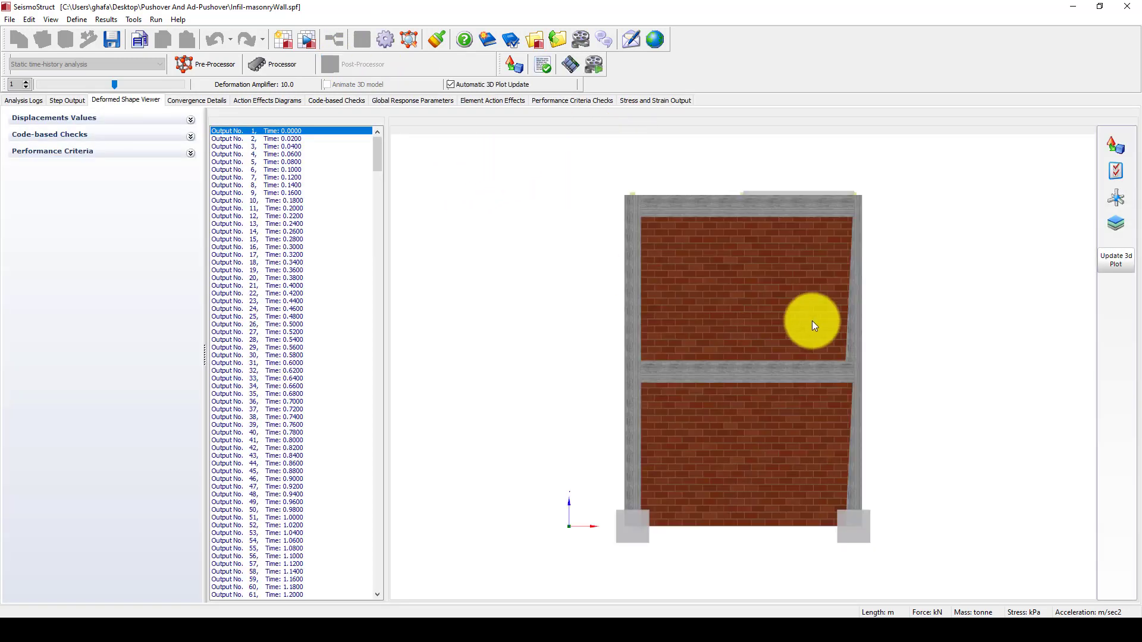
pyautogui.click(410, 100)
pyautogui.click(204, 114)
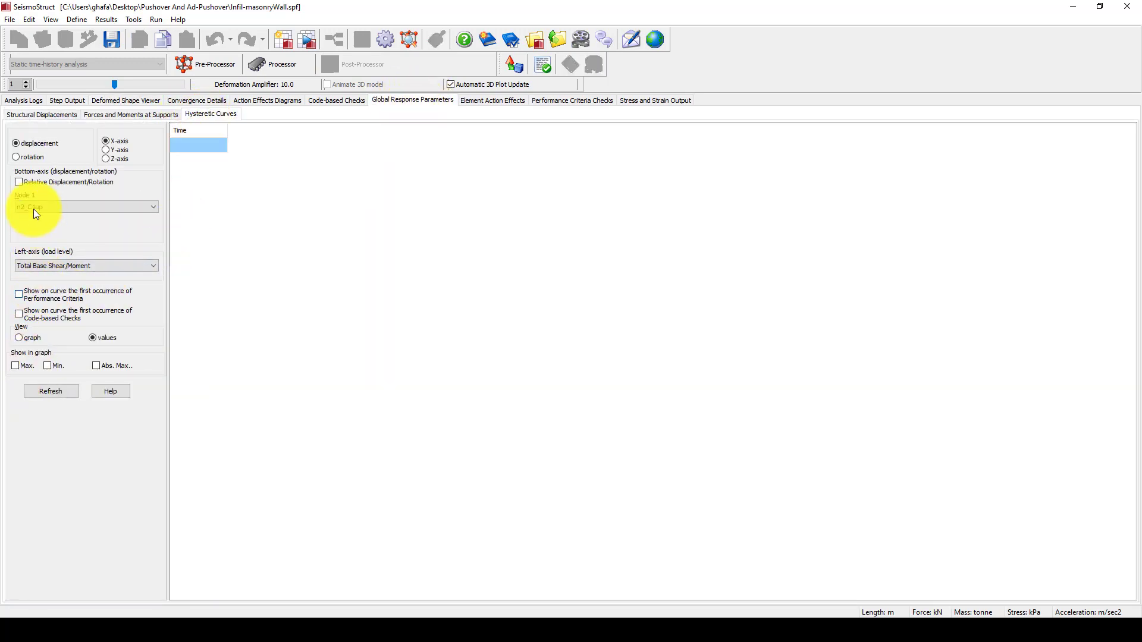
# Plot the hysteretic curve of total base shear against x-axis displacement of node n2_C1up as a graph.
pyautogui.click(69, 209)
pyautogui.click(48, 207)
pyautogui.click(48, 207)
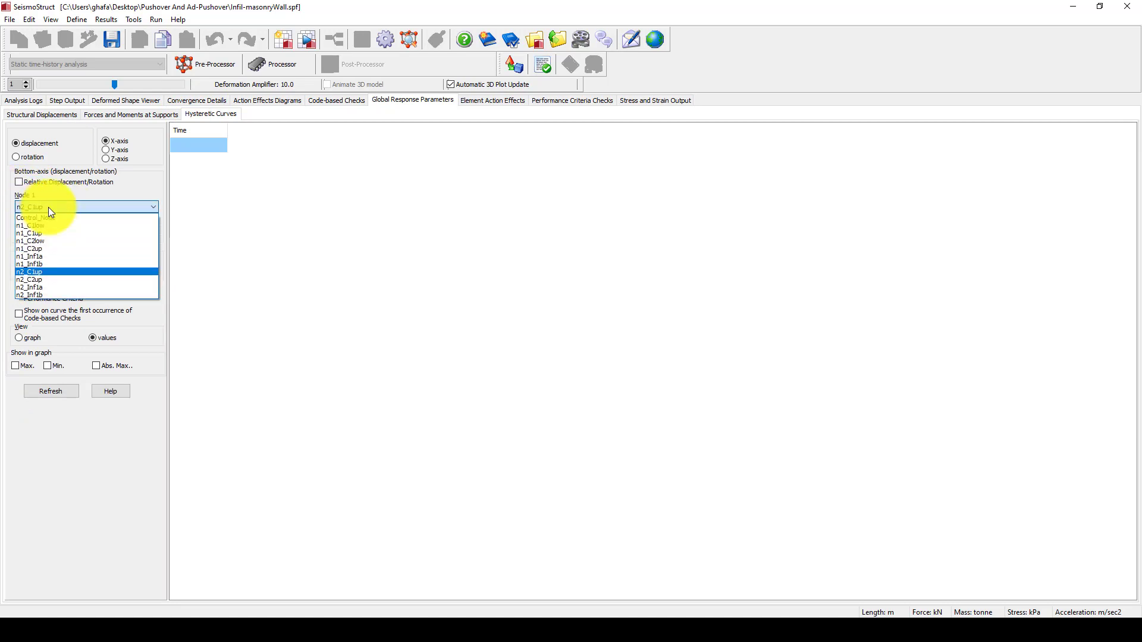
pyautogui.click(48, 207)
pyautogui.click(64, 206)
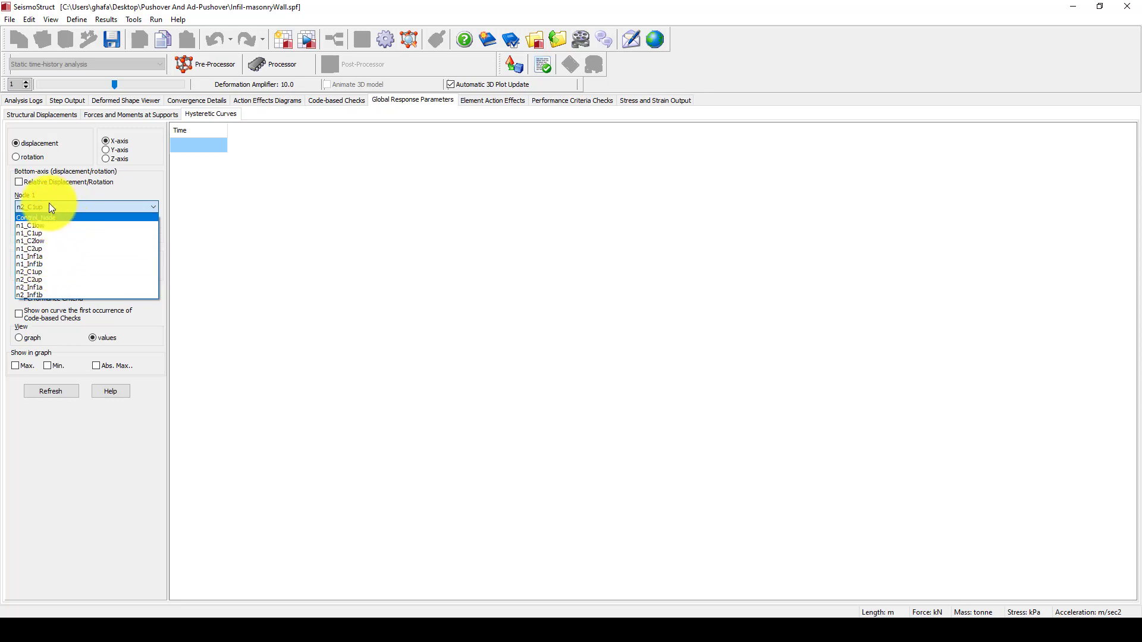
pyautogui.click(51, 207)
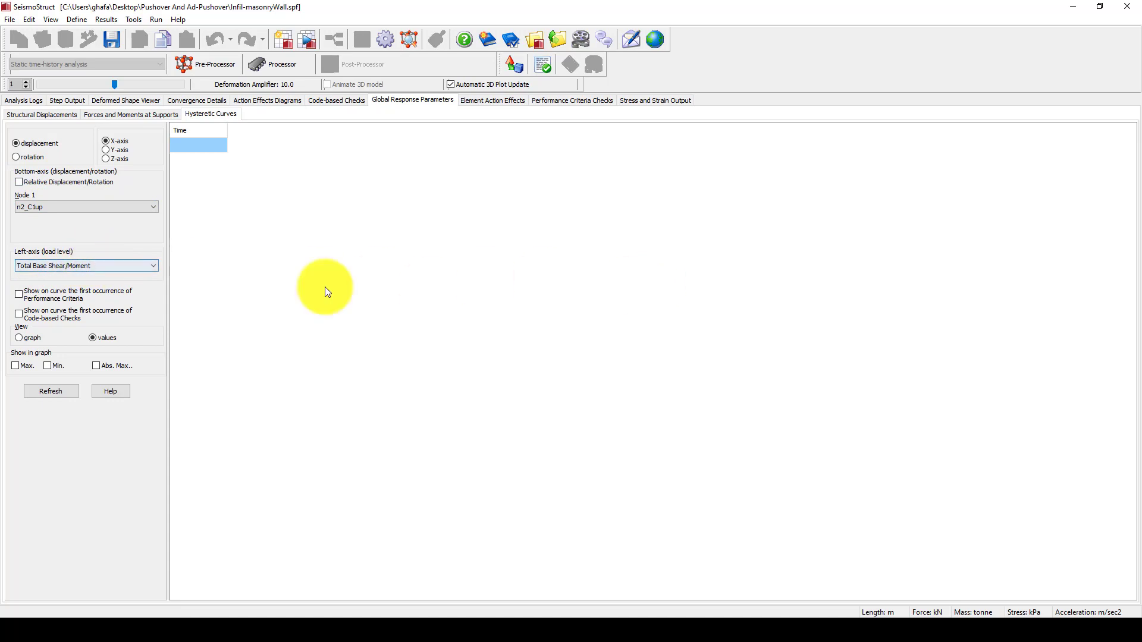
pyautogui.click(19, 338)
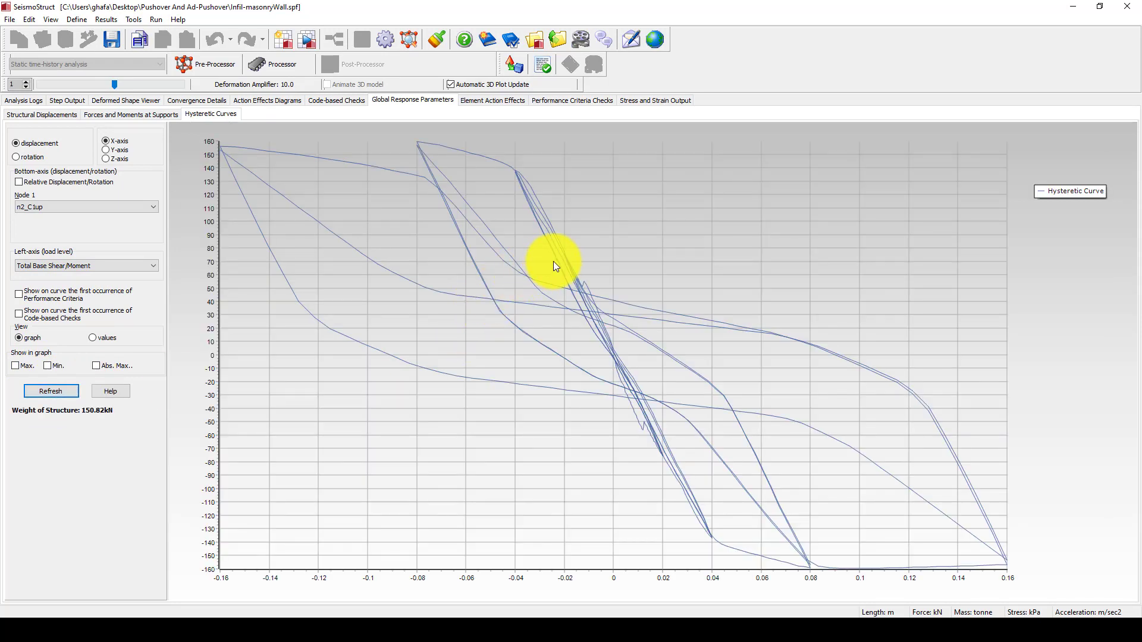
pyautogui.scroll(-3, 553, 262)
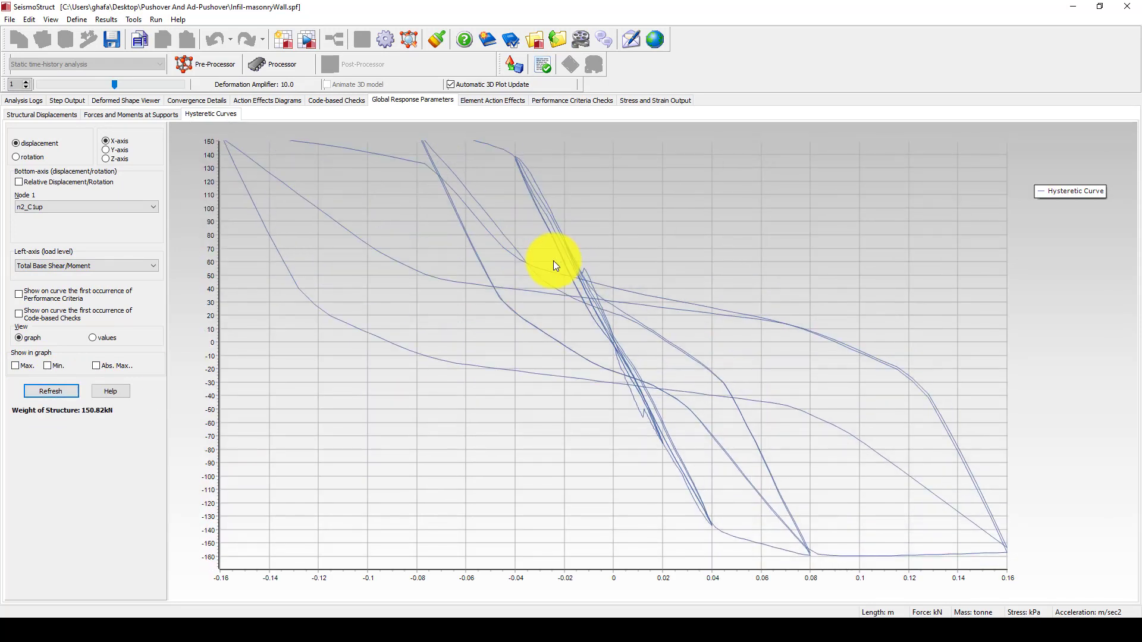
pyautogui.scroll(3, 553, 261)
pyautogui.scroll(-2, 498, 292)
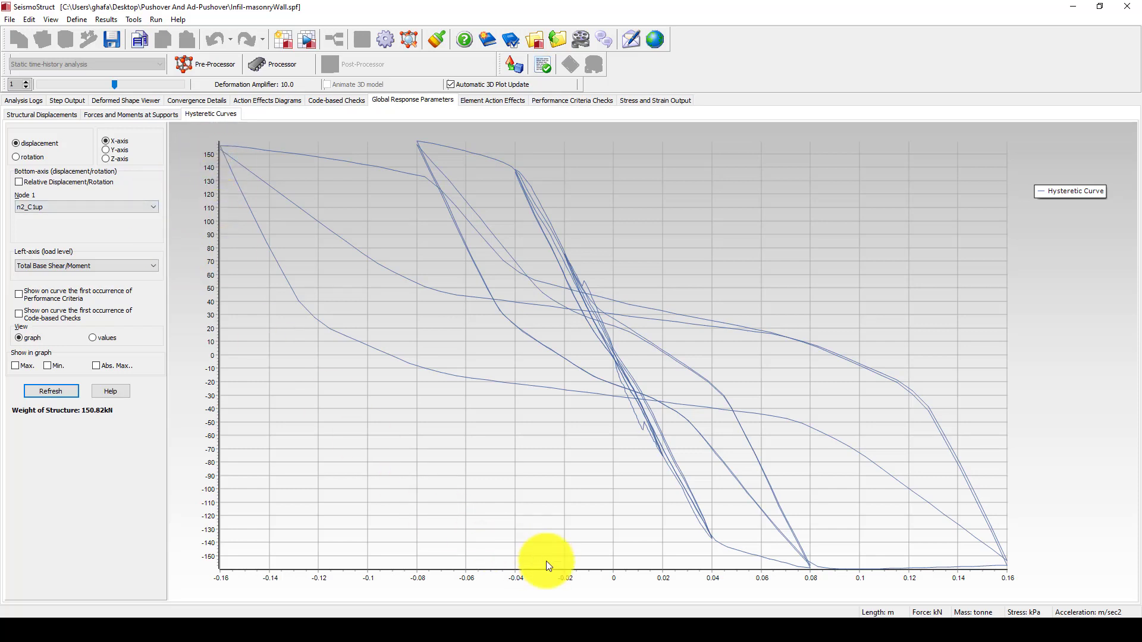
# Show the hysteretic curve as values and copy the entire time, displacement and base shear table.
pyautogui.click(102, 337)
pyautogui.rightClick(242, 224)
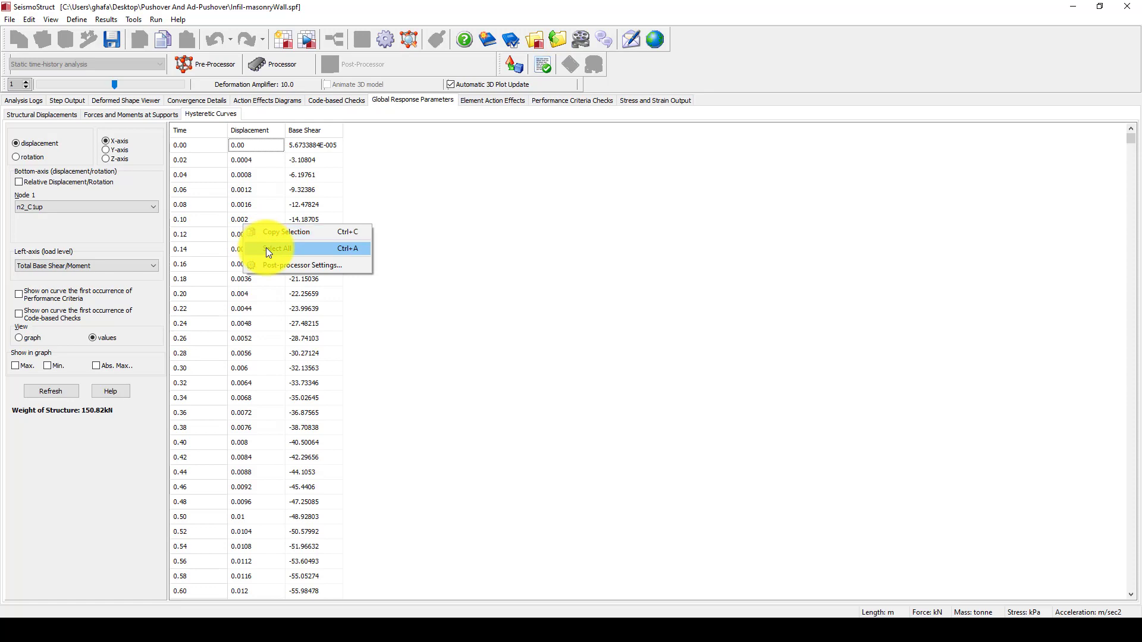
pyautogui.click(267, 249)
pyautogui.rightClick(243, 205)
pyautogui.click(270, 212)
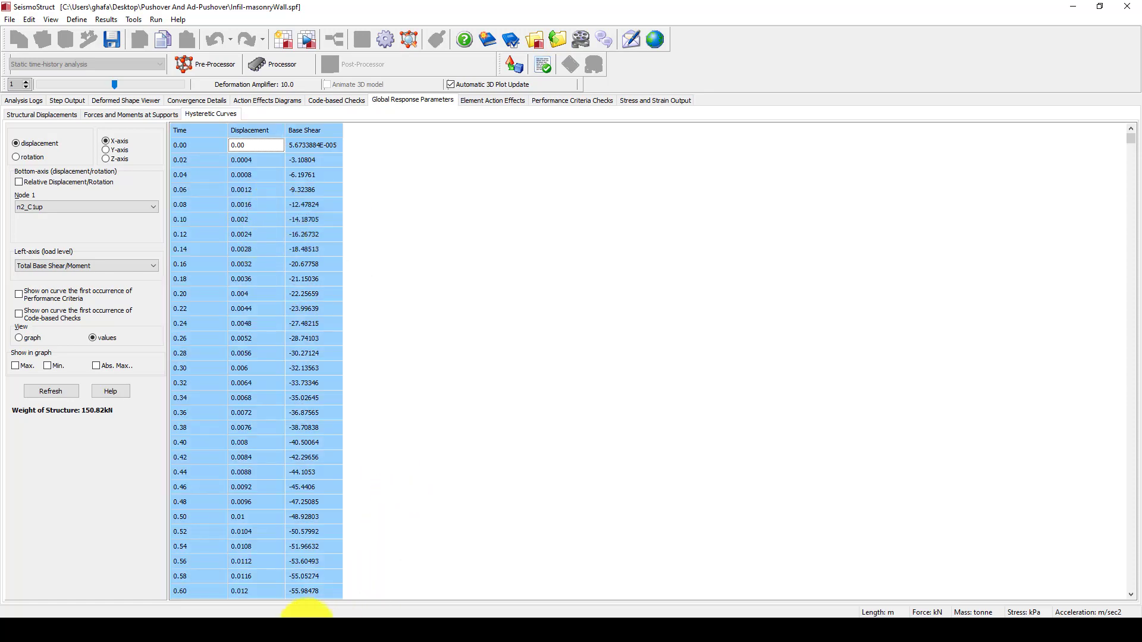
# Switch to the Hys.xlsx workbook in Excel and paste the copied results into Sheet2 starting at cell A1.
pyautogui.click(234, 625)
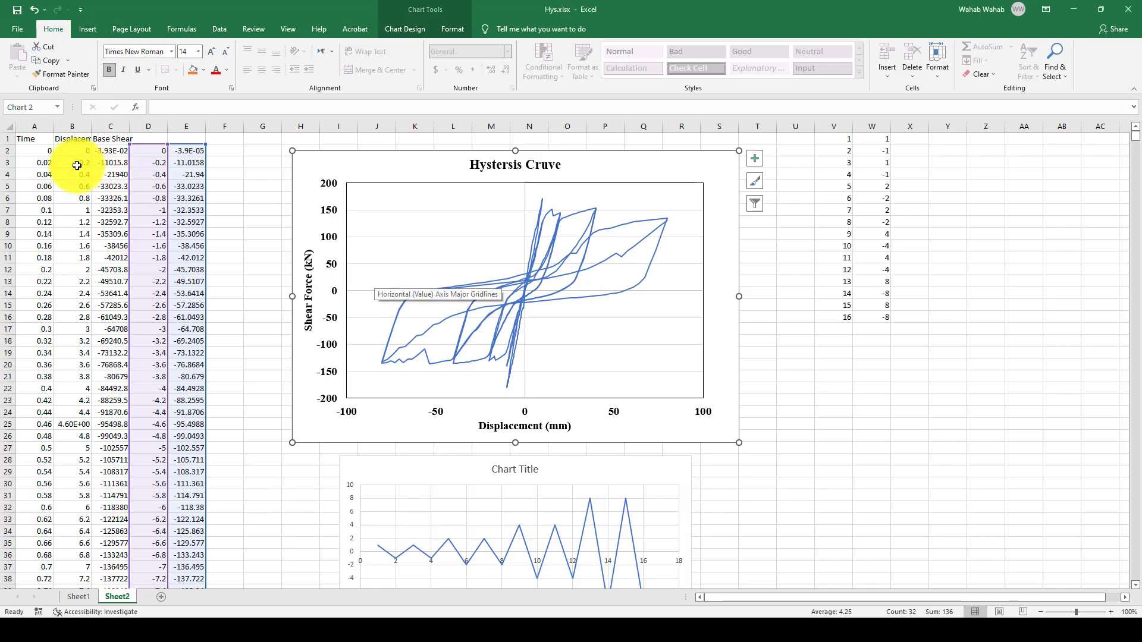
pyautogui.click(27, 138)
pyautogui.rightClick(24, 141)
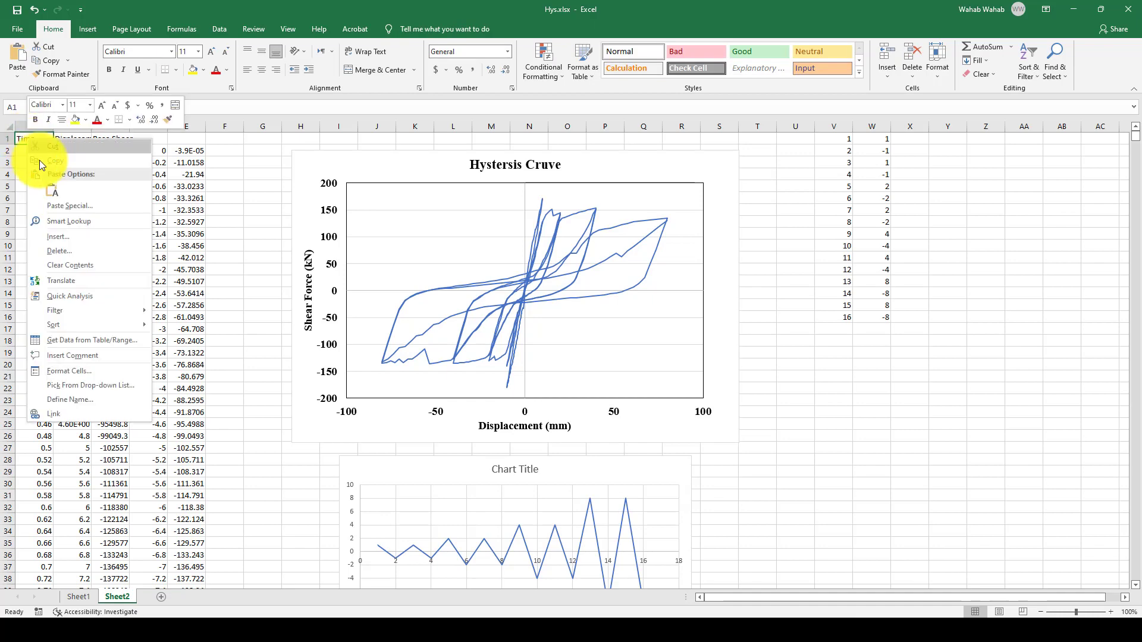
pyautogui.click(49, 191)
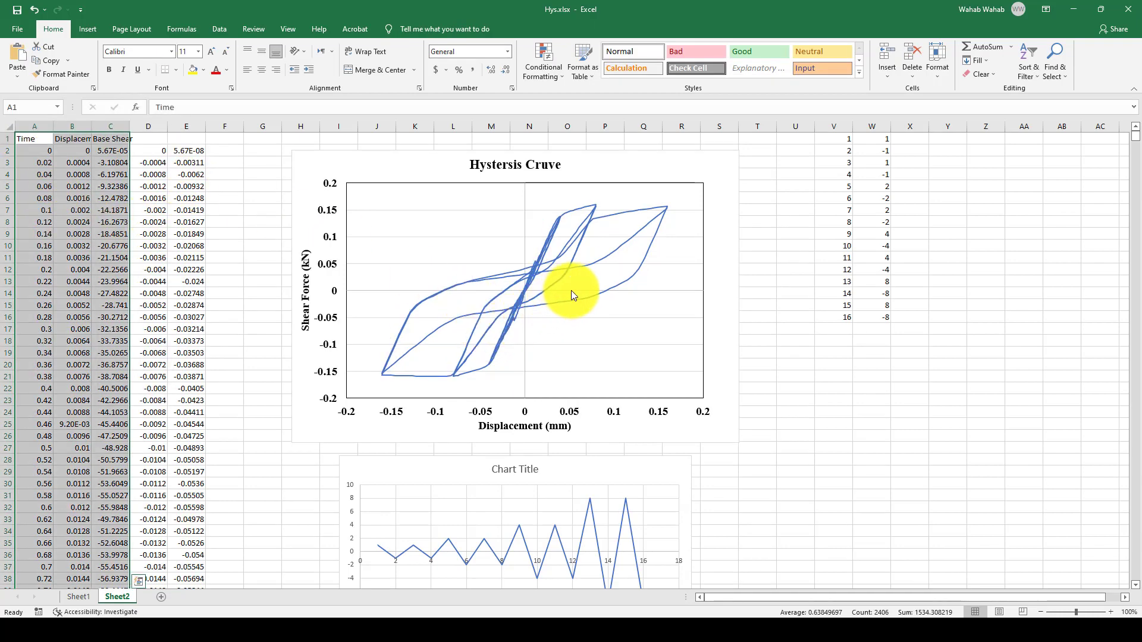
# Examine the hysteresis chart's data series in columns D and E and the displacement formula in D2.
pyautogui.click(576, 270)
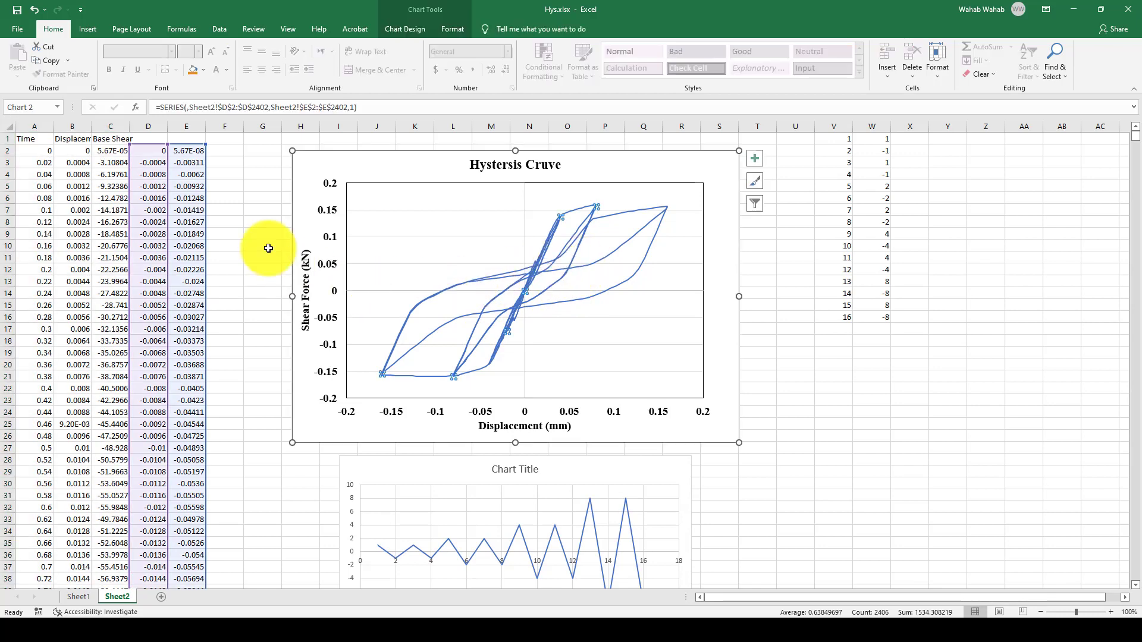
pyautogui.moveTo(146, 152); pyautogui.dragTo(187, 153)
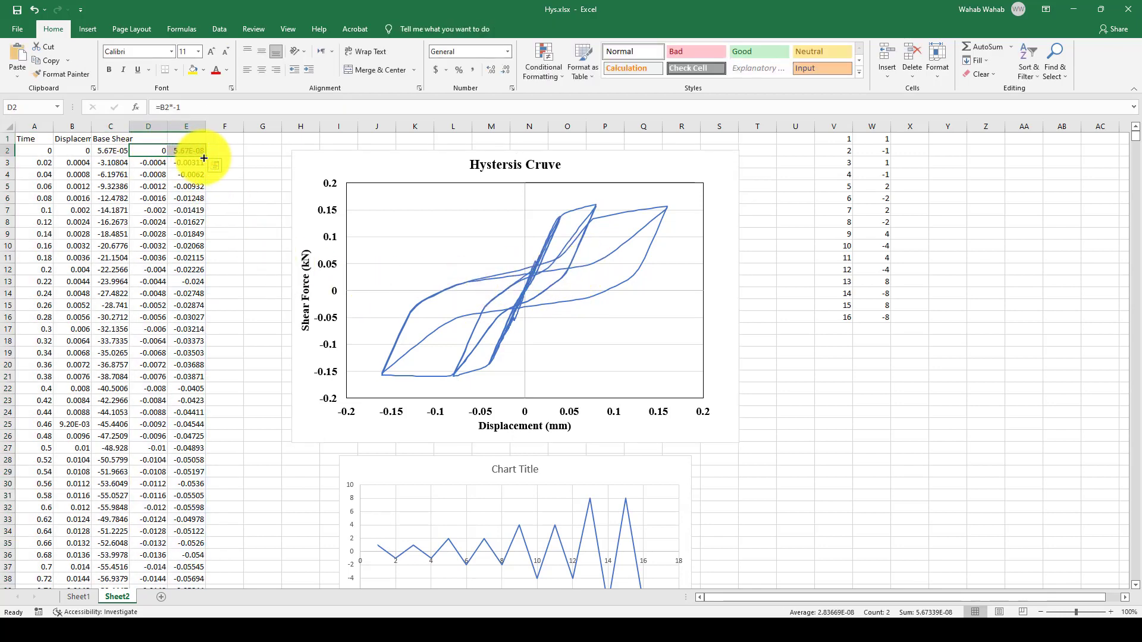
pyautogui.click(530, 305)
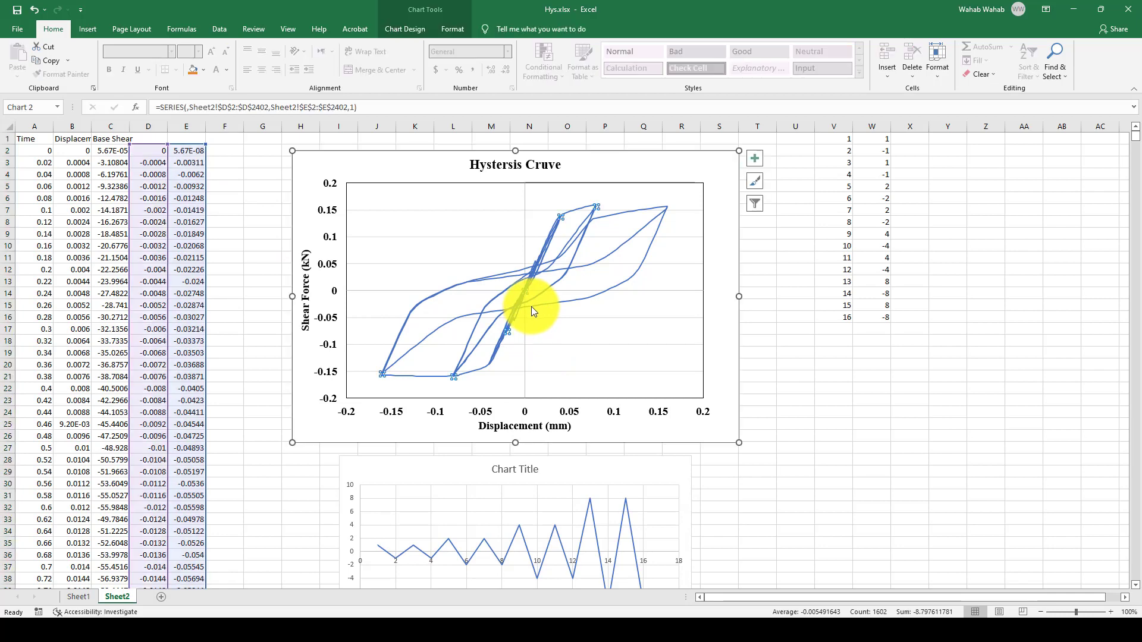
pyautogui.scroll(-20, 632, 299)
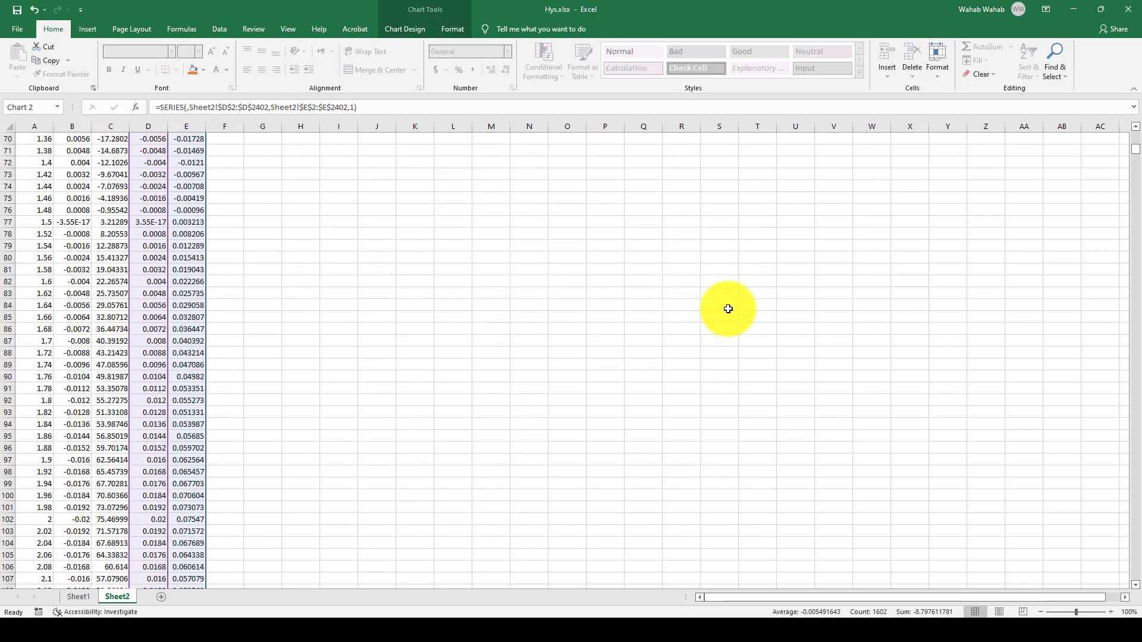
pyautogui.scroll(20, 357, 348)
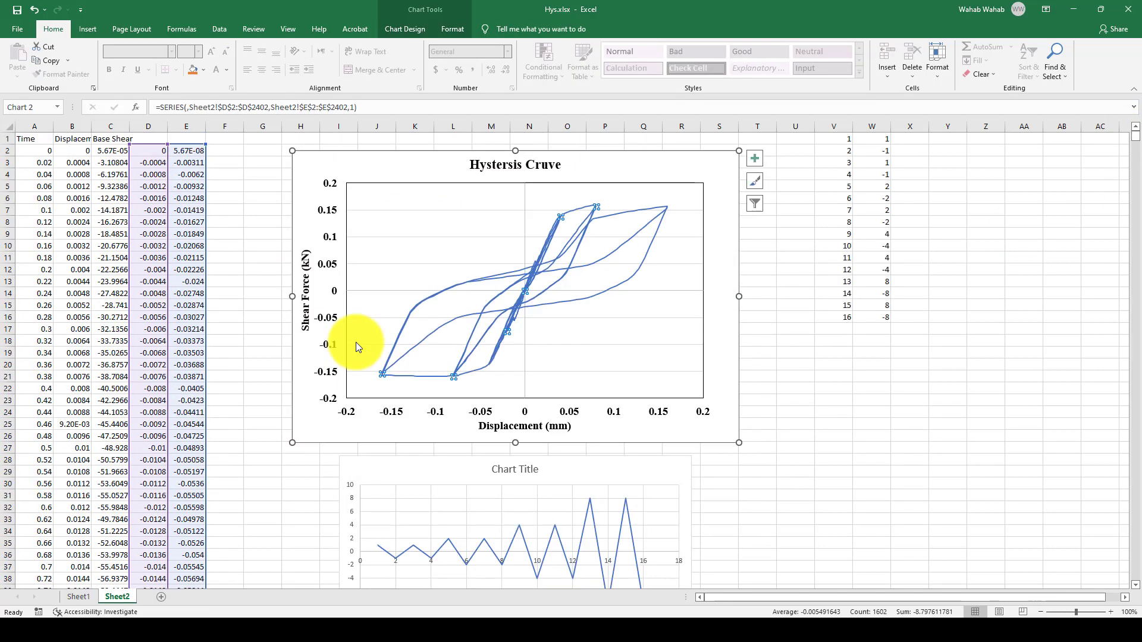
pyautogui.click(147, 150)
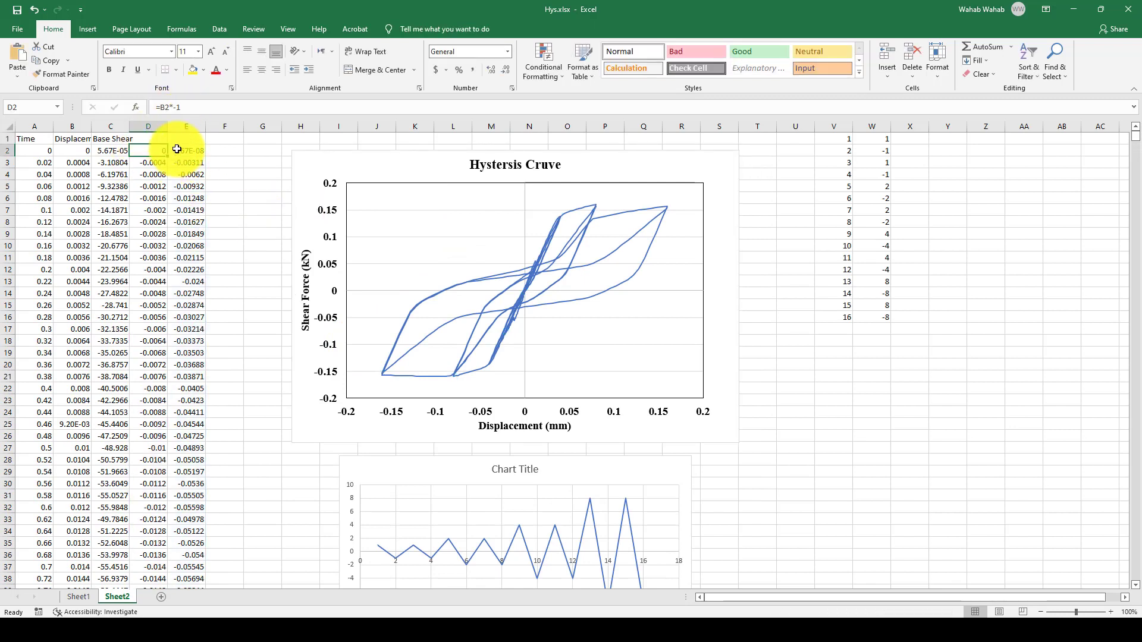
# Change the base shear formula in E2 to =C2 and fill it down column E.
pyautogui.click(177, 150)
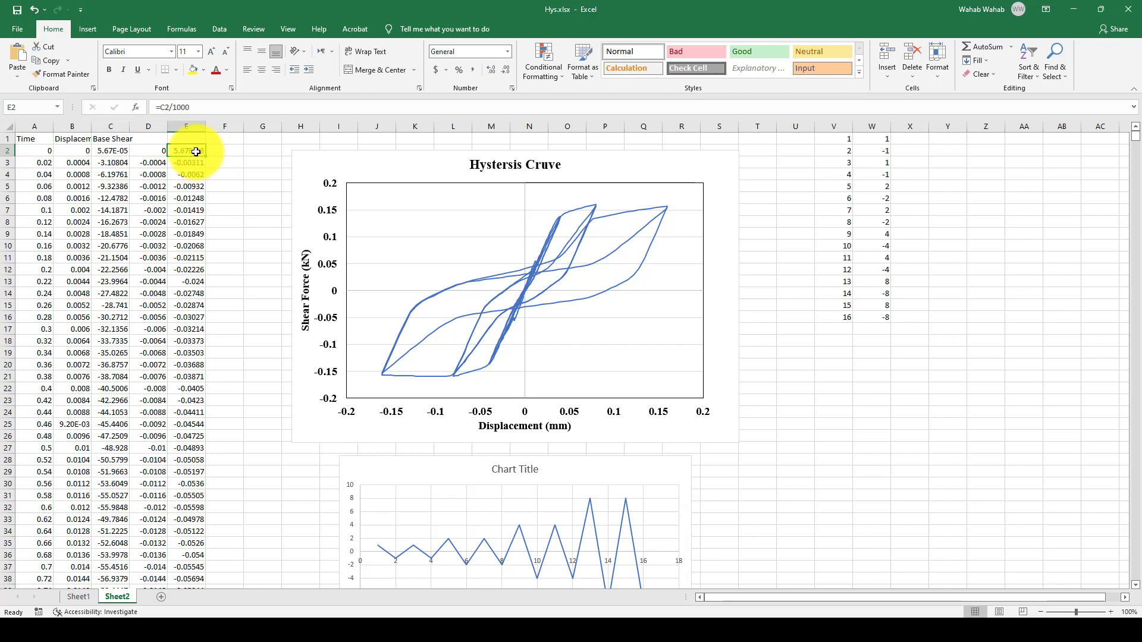
pyautogui.click(178, 108)
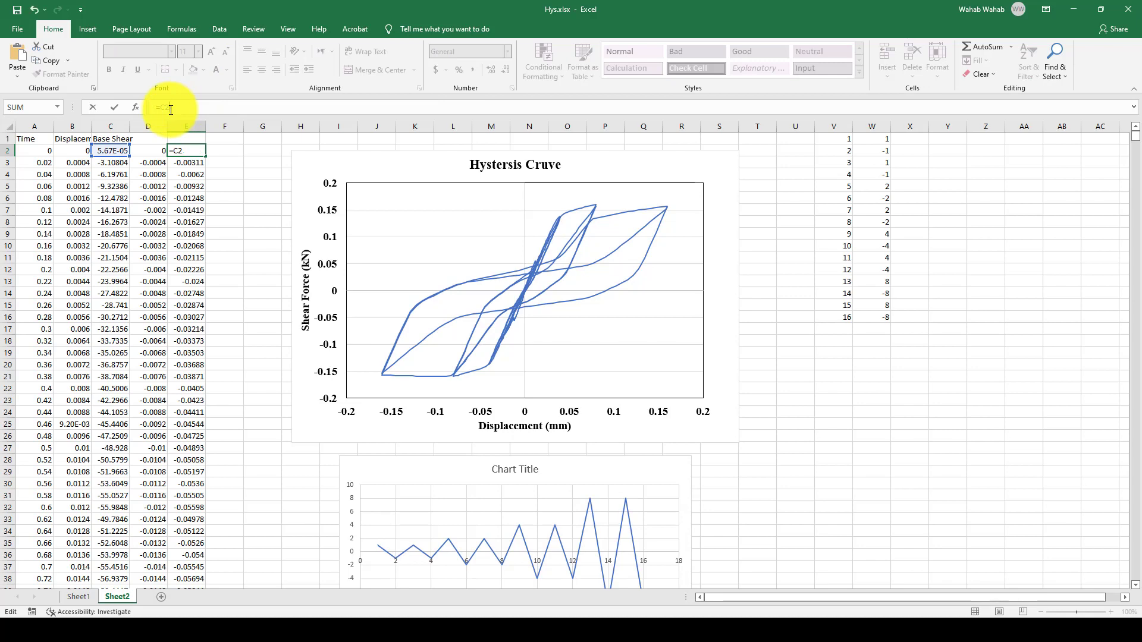
pyautogui.press('Return')
pyautogui.click(199, 153)
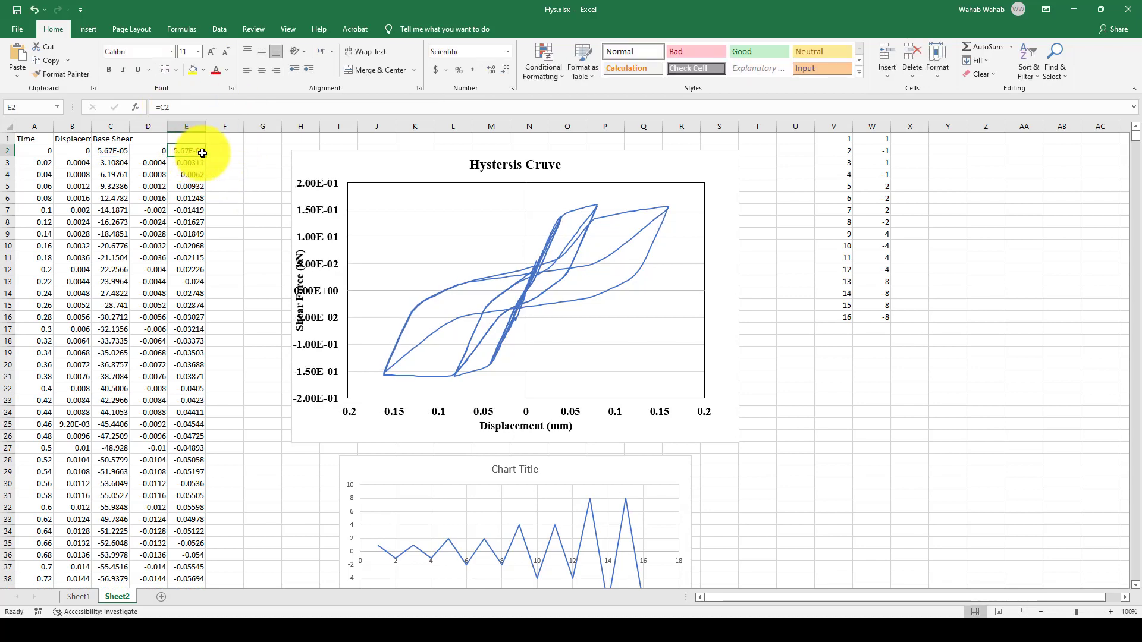
pyautogui.doubleClick(207, 158)
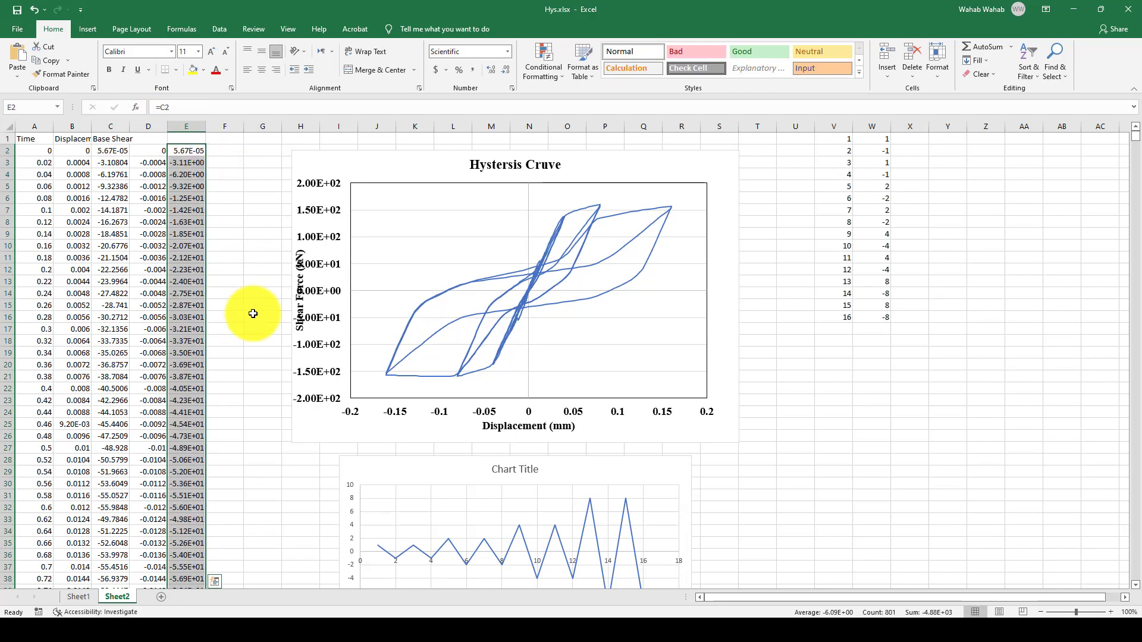
# Format the base shear values in column E as General and shift the hysteresis chart slightly on the sheet.
pyautogui.click(508, 51)
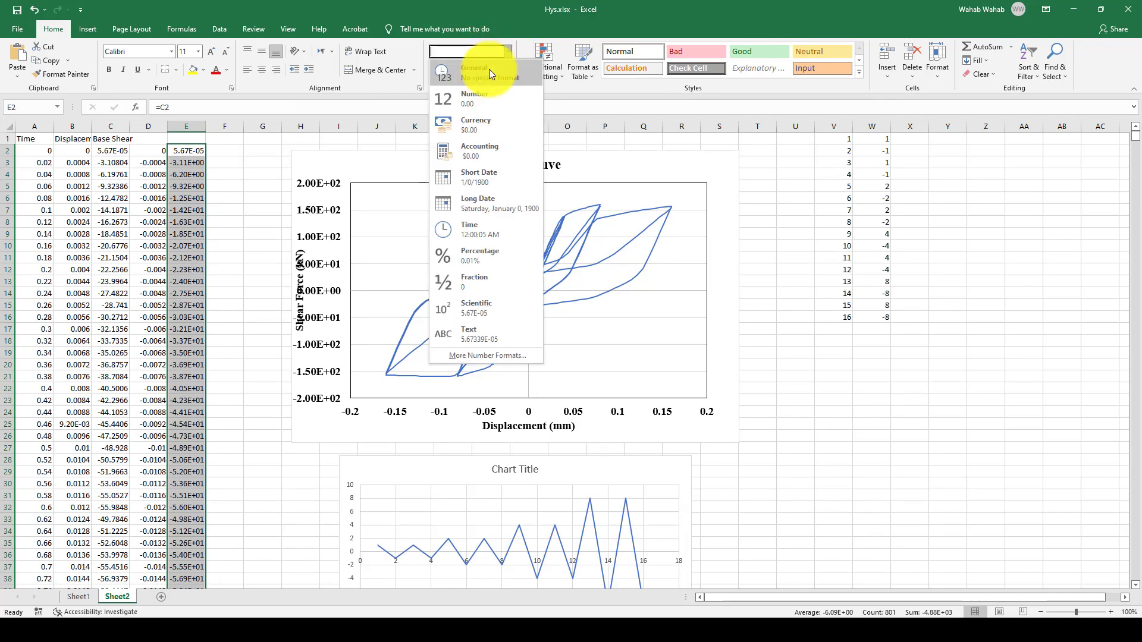
pyautogui.click(483, 74)
pyautogui.click(410, 168)
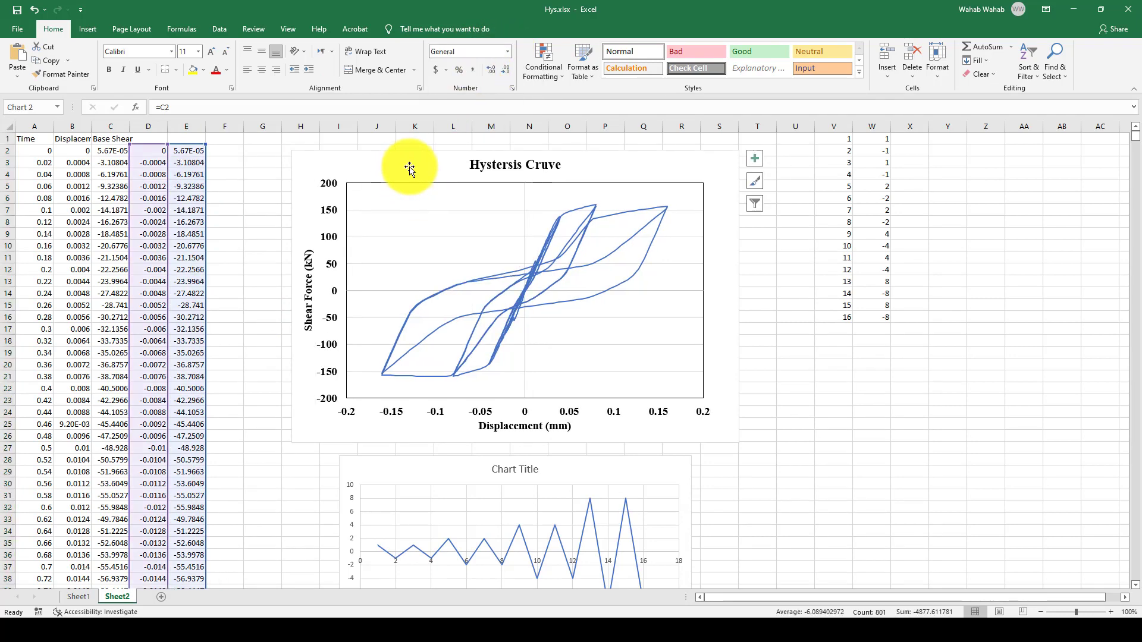
pyautogui.moveTo(410, 169); pyautogui.dragTo(419, 164)
pyautogui.click(271, 282)
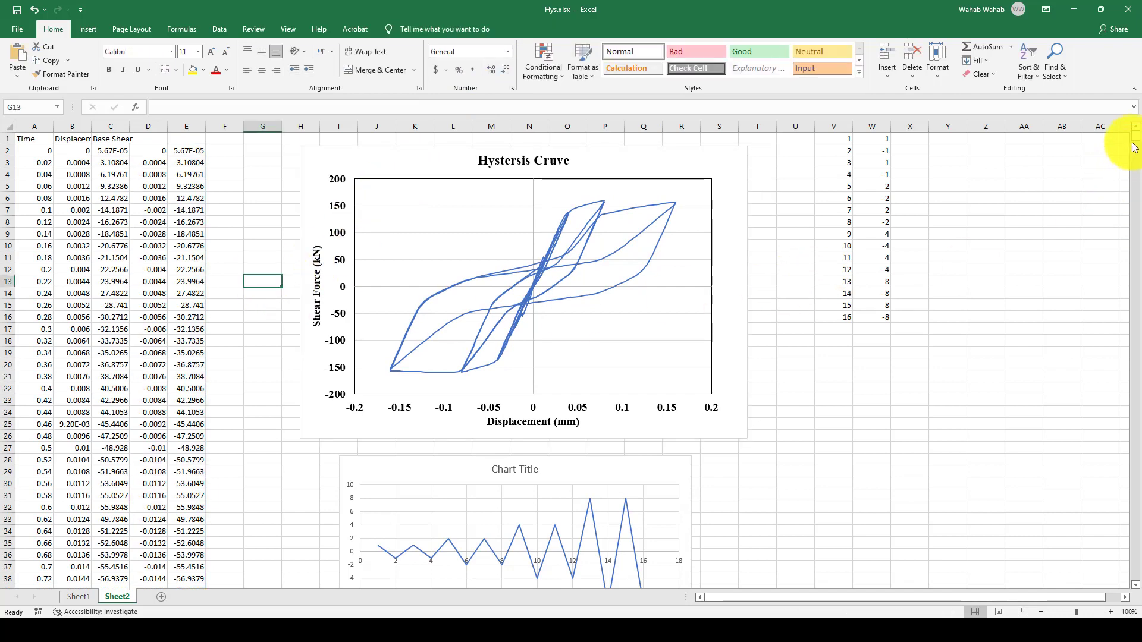
# Check the hysteresis chart's source range in columns D and E against the last data rows.
pyautogui.click(577, 248)
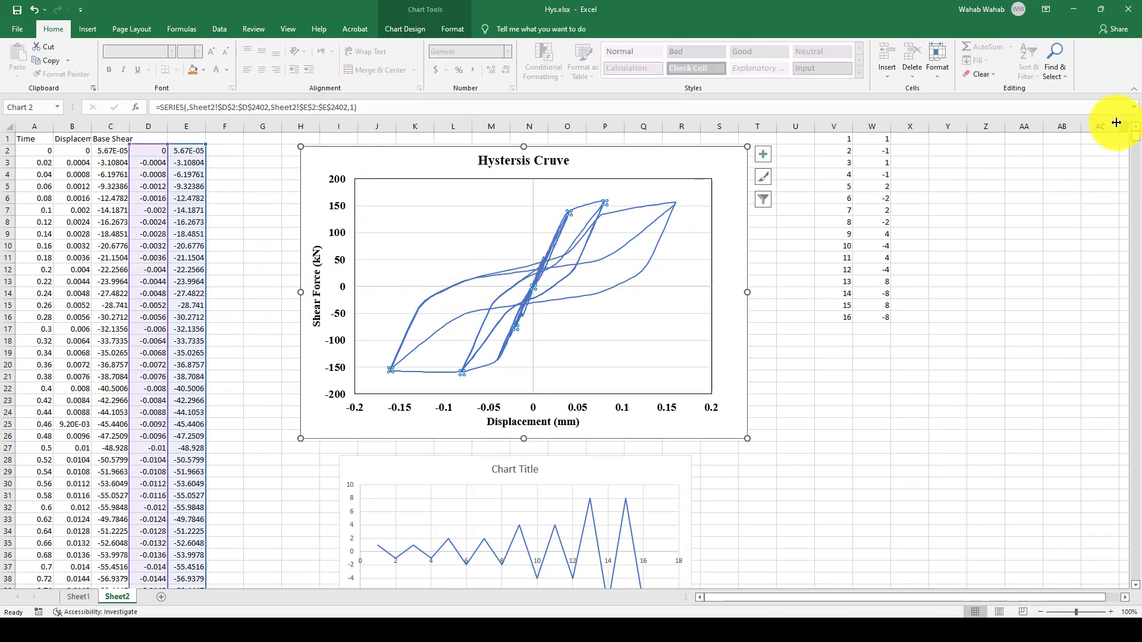
pyautogui.moveTo(1136, 202); pyautogui.dragTo(1136, 251)
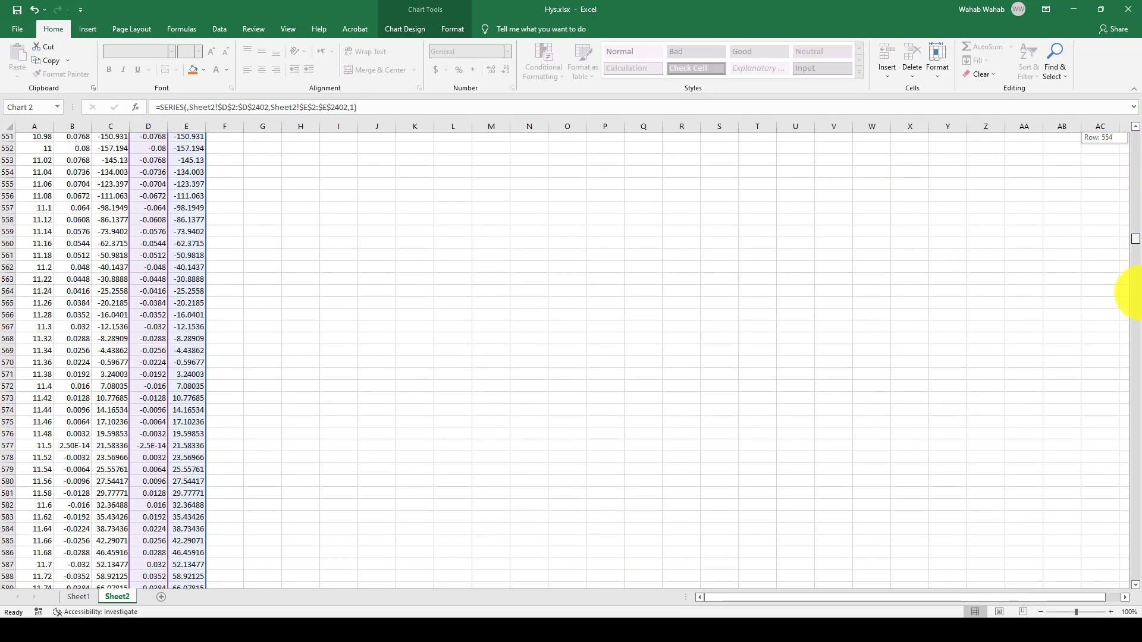
pyautogui.moveTo(1138, 291); pyautogui.dragTo(1138, 315)
pyautogui.scroll(20, 388, 341)
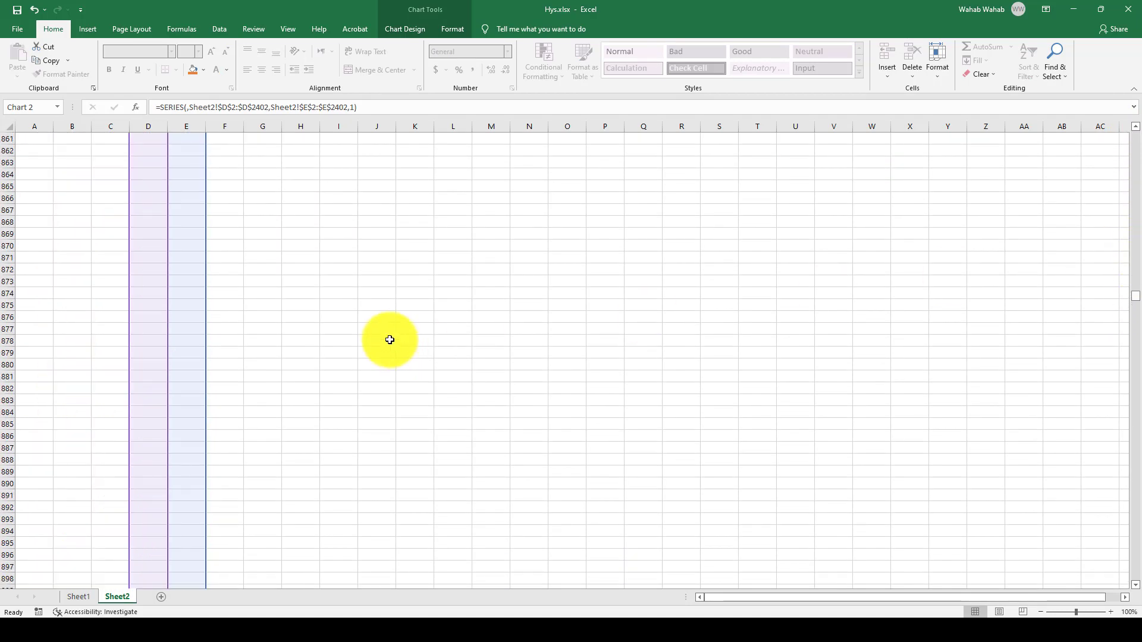
pyautogui.moveTo(1134, 282); pyautogui.dragTo(1129, 254)
pyautogui.scroll(6, 581, 350)
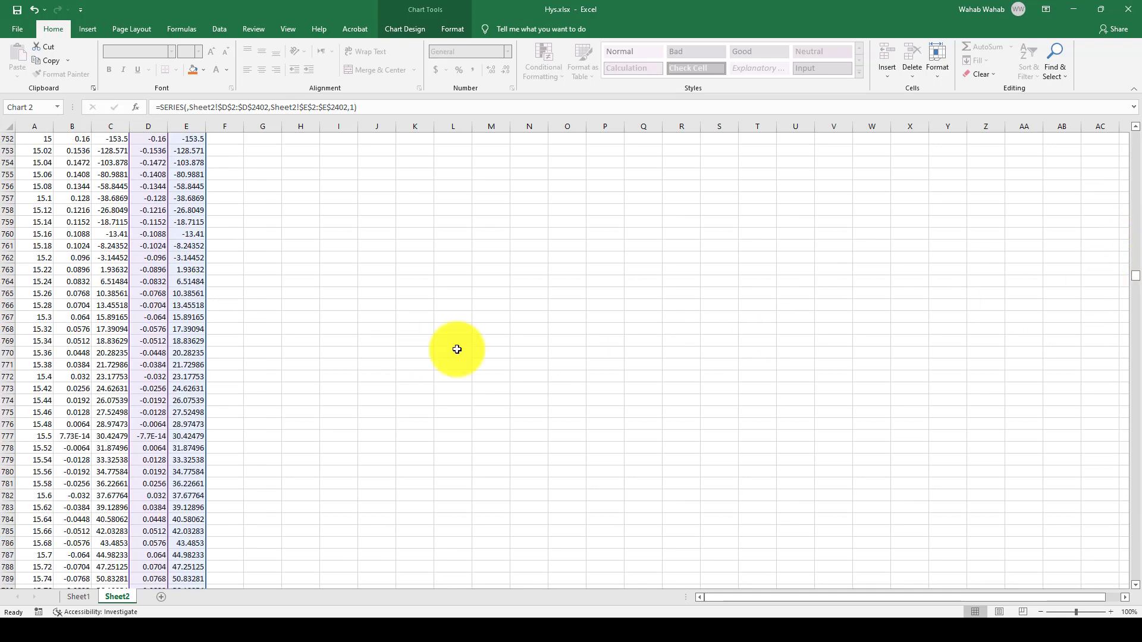
pyautogui.scroll(-5, 382, 347)
pyautogui.scroll(-2, 179, 360)
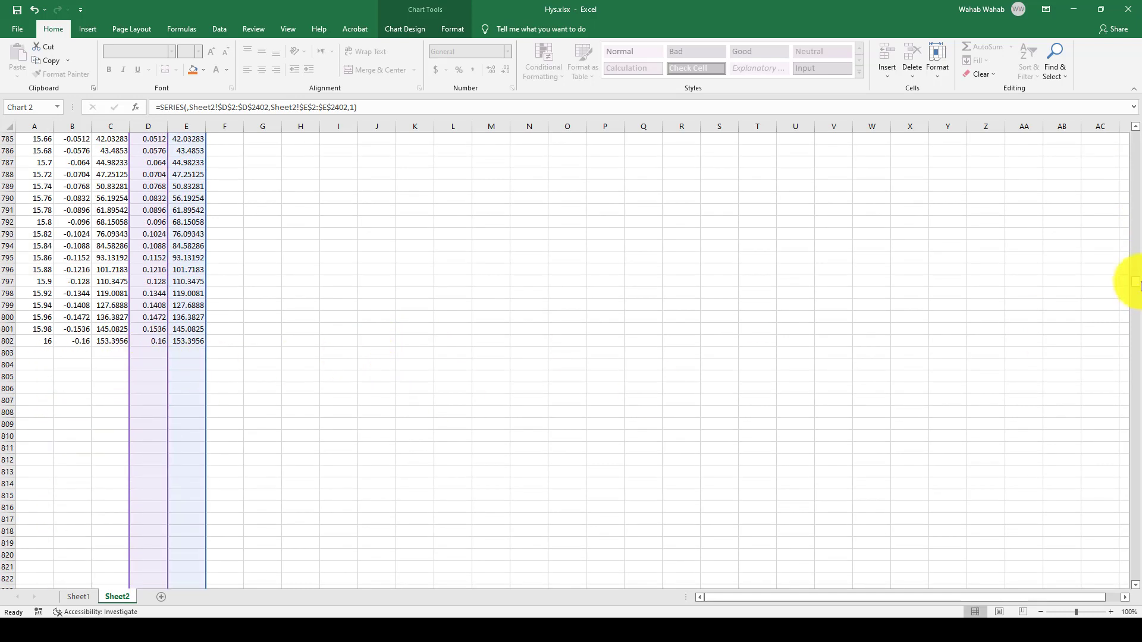
pyautogui.moveTo(1137, 282); pyautogui.dragTo(1137, 128)
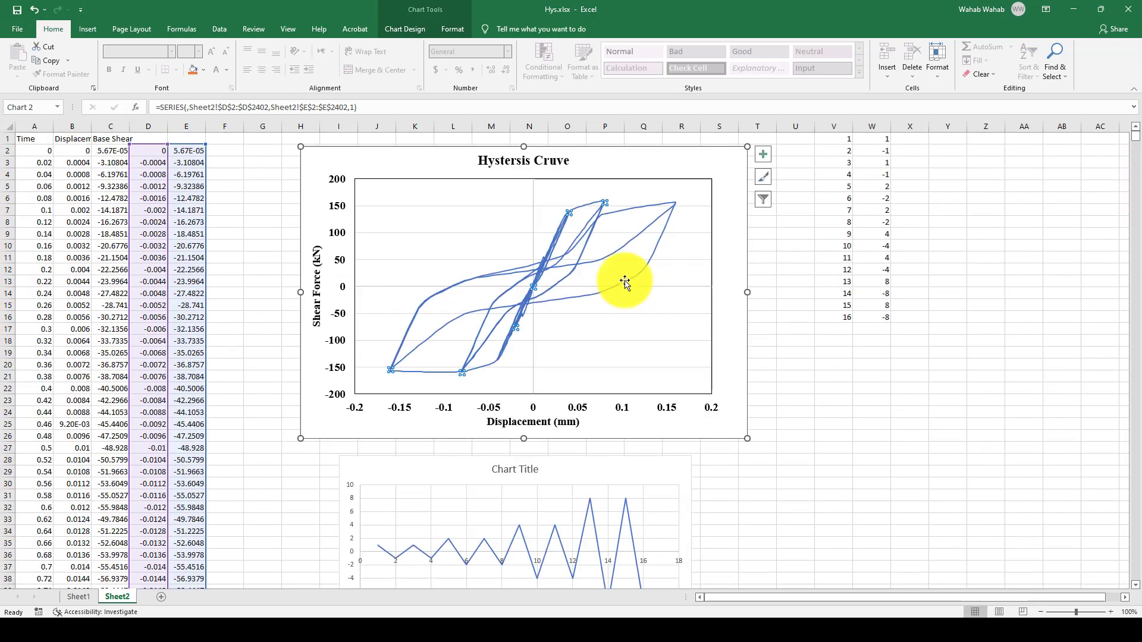
pyautogui.click(657, 170)
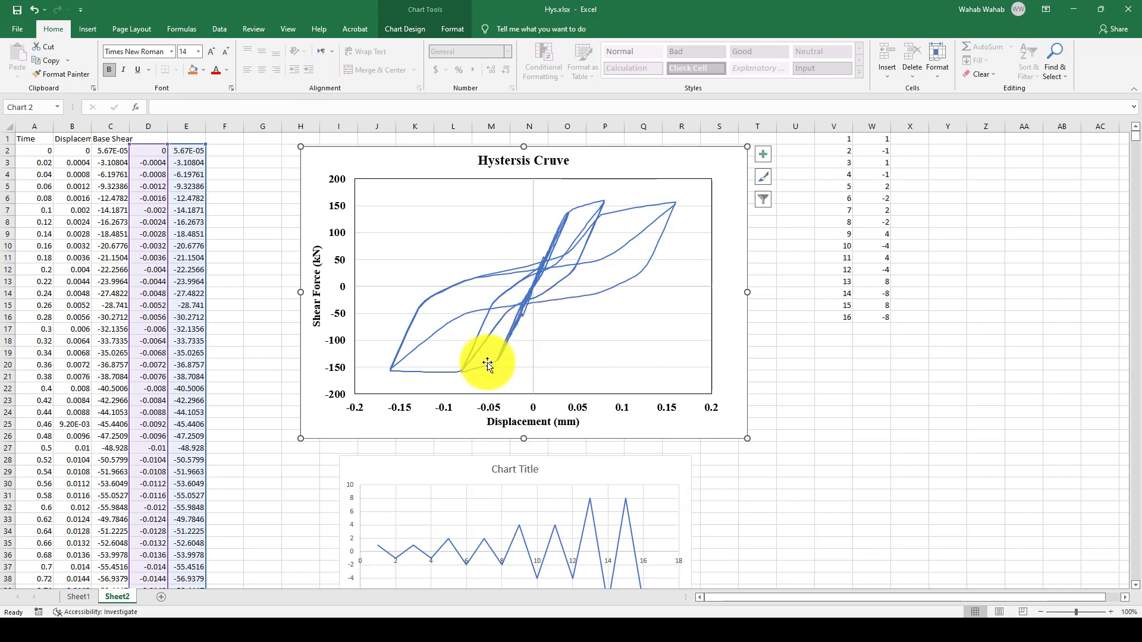
# Switch to buildings-11-00310-v2.pdf in Acrobat and examine the Figure 9 hysteresis curves and the Figure 7 and 8 crack patterns.
pyautogui.moveTo(185, 629)
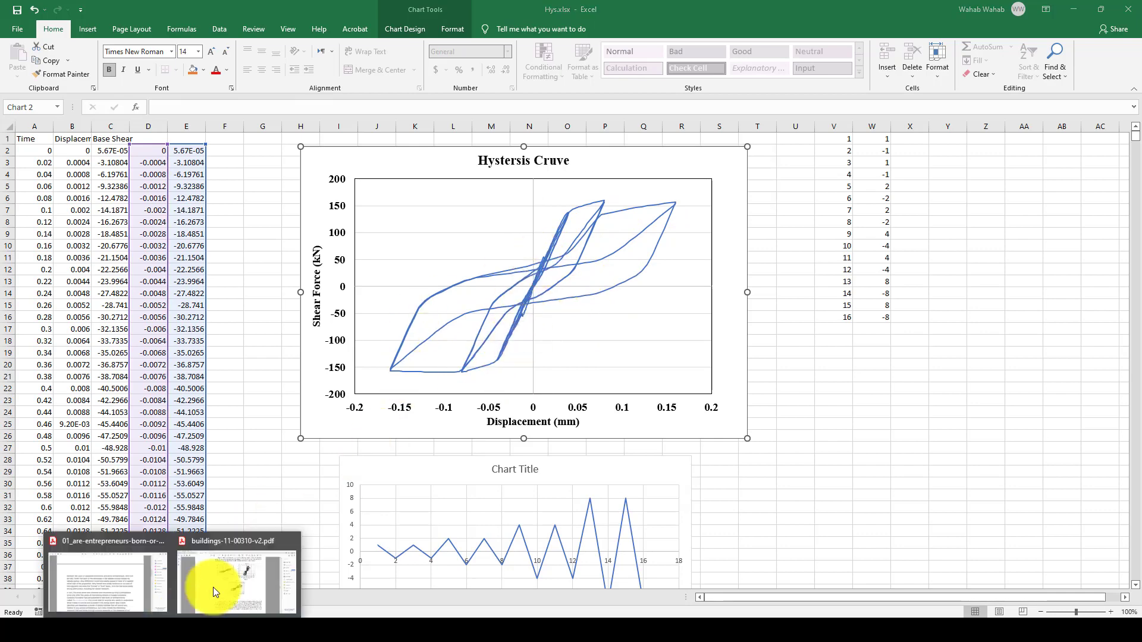
pyautogui.click(196, 589)
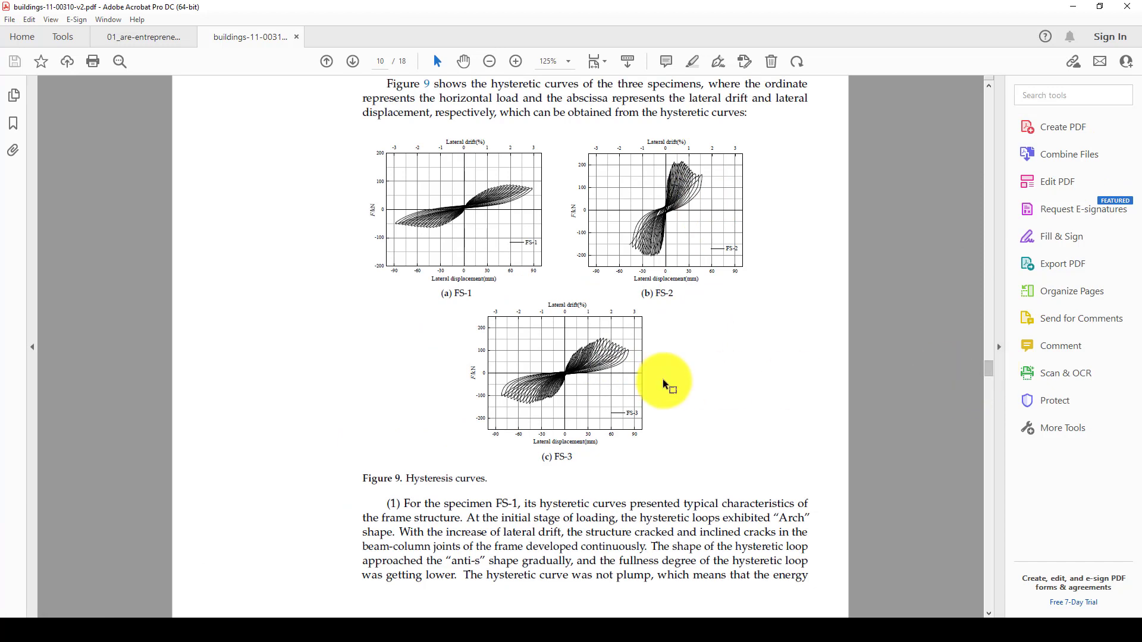
pyautogui.scroll(-3, 599, 331)
pyautogui.scroll(2, 567, 303)
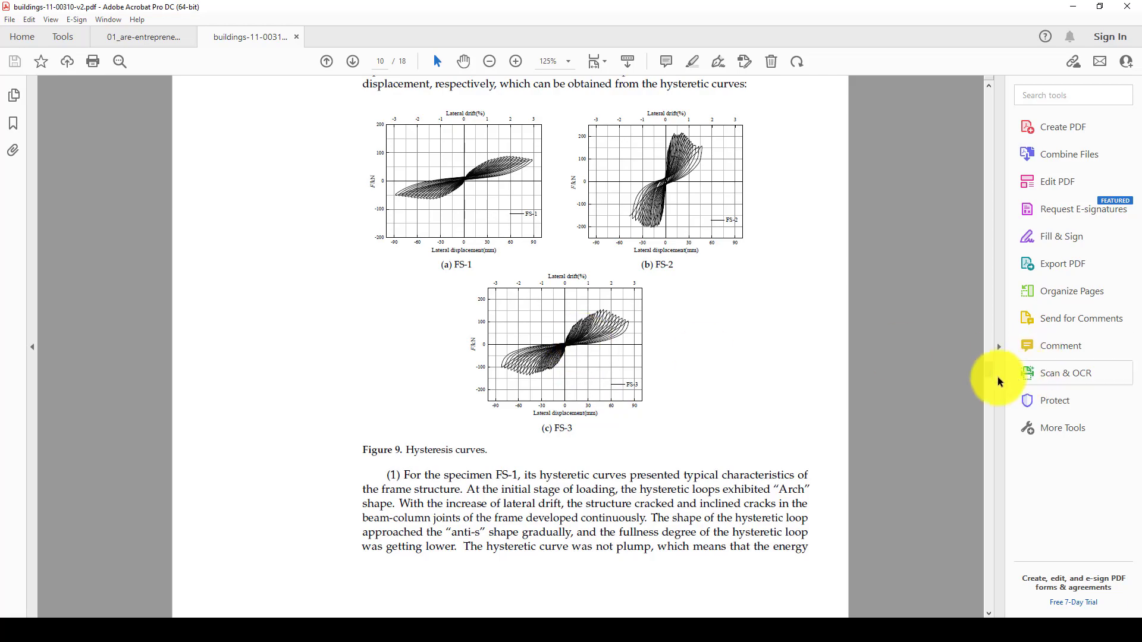
pyautogui.scroll(-10, 989, 346)
pyautogui.moveTo(988, 346); pyautogui.dragTo(984, 306)
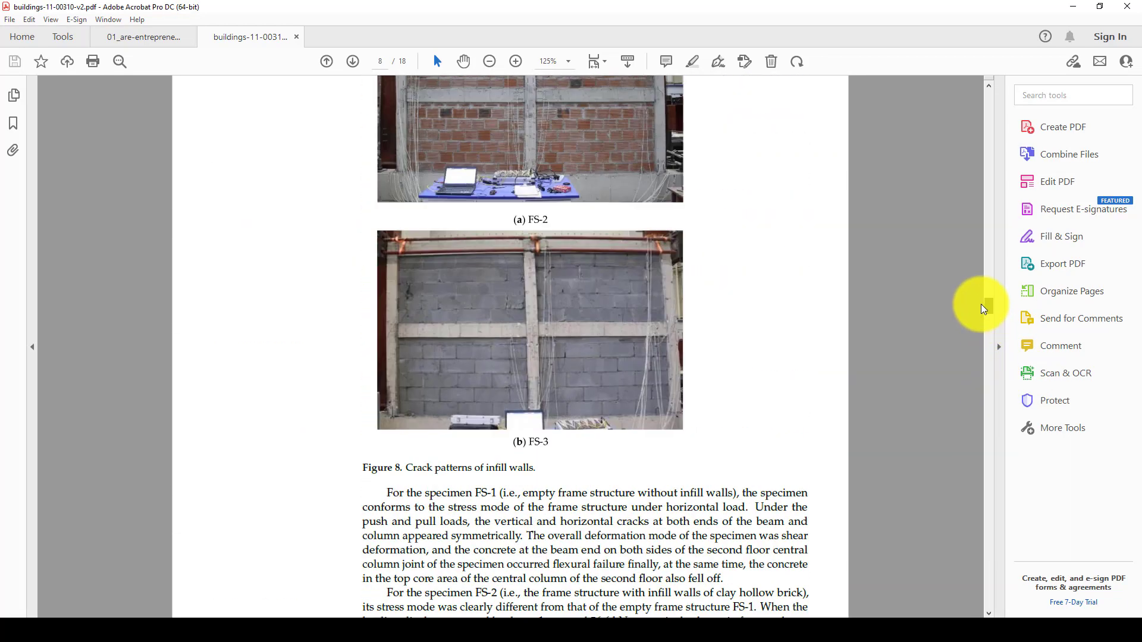
pyautogui.scroll(3, 601, 190)
pyautogui.scroll(5, 512, 237)
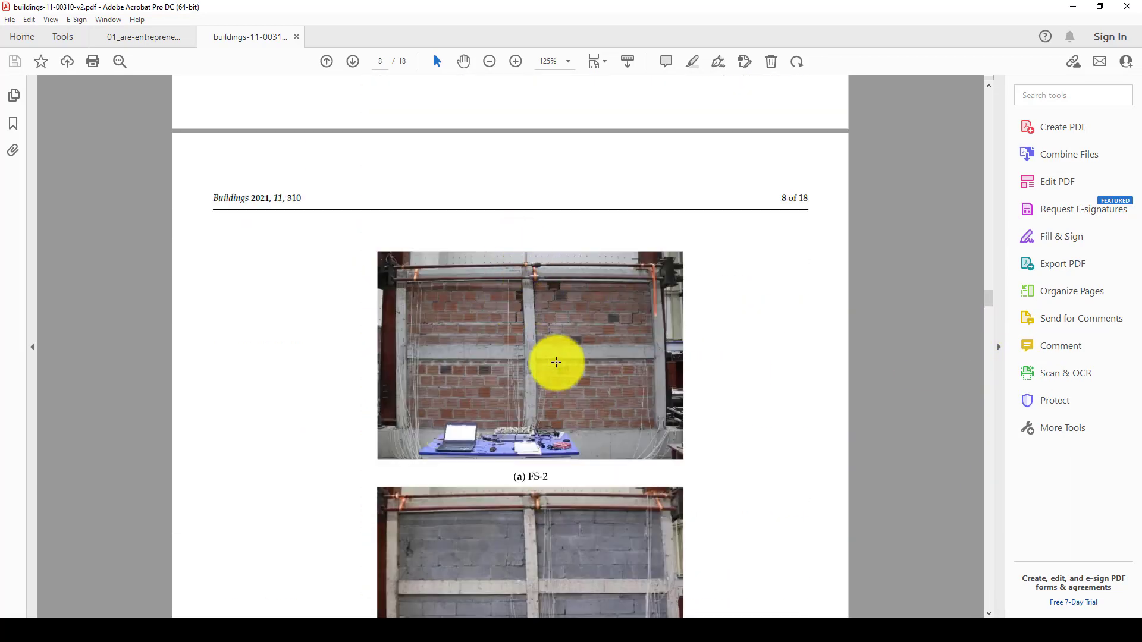
pyautogui.scroll(-4, 553, 351)
pyautogui.scroll(10, 556, 391)
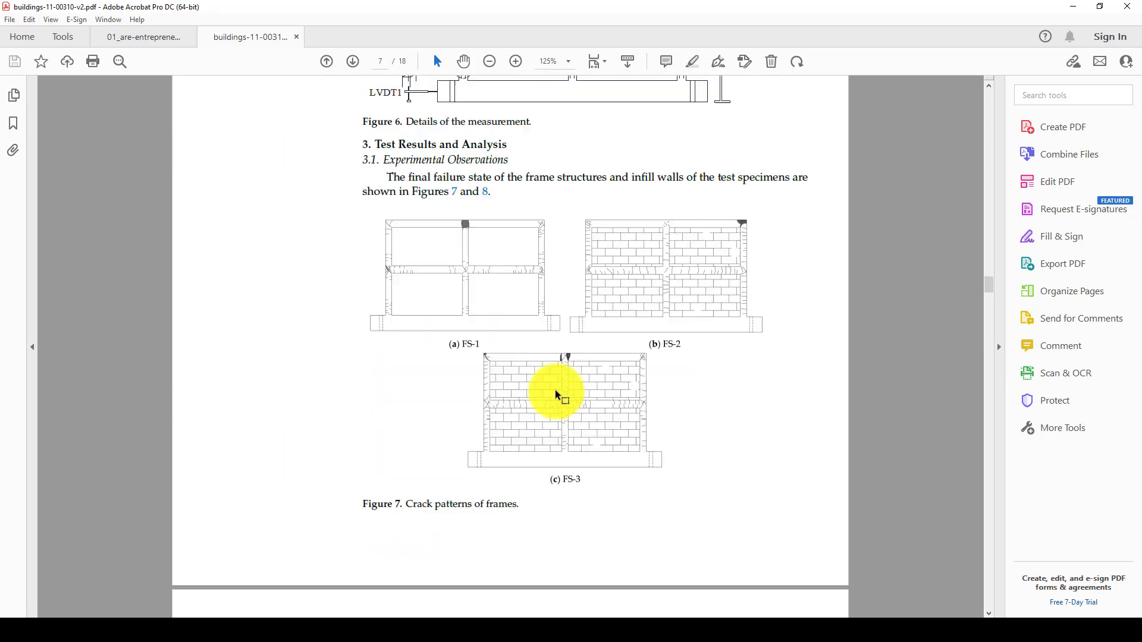
pyautogui.scroll(-4, 557, 391)
pyautogui.scroll(-6, 557, 391)
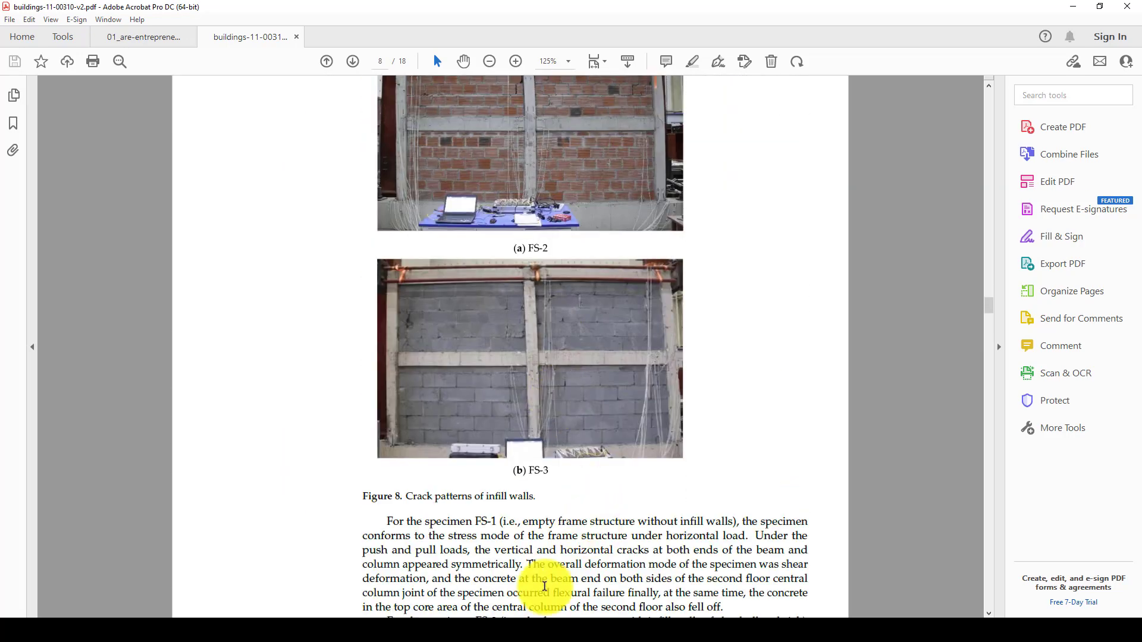
# Switch to SeismoStruct and, in the pre-processor, set the pinching factor of the longitudinal and transverse steel materials to 0.8.
pyautogui.click(550, 628)
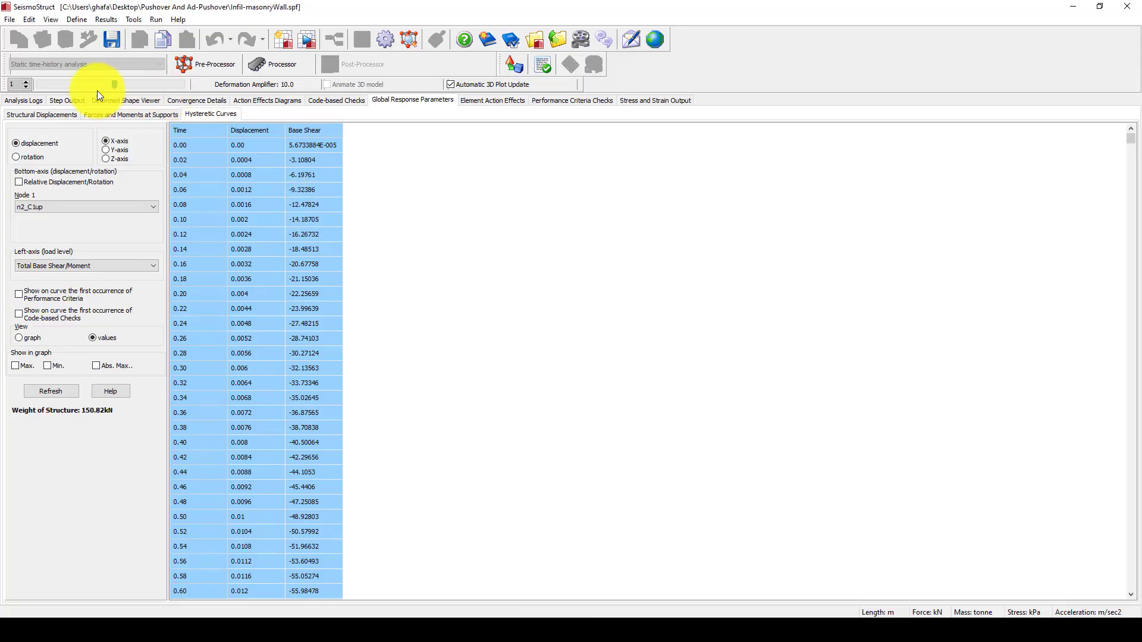
pyautogui.click(211, 69)
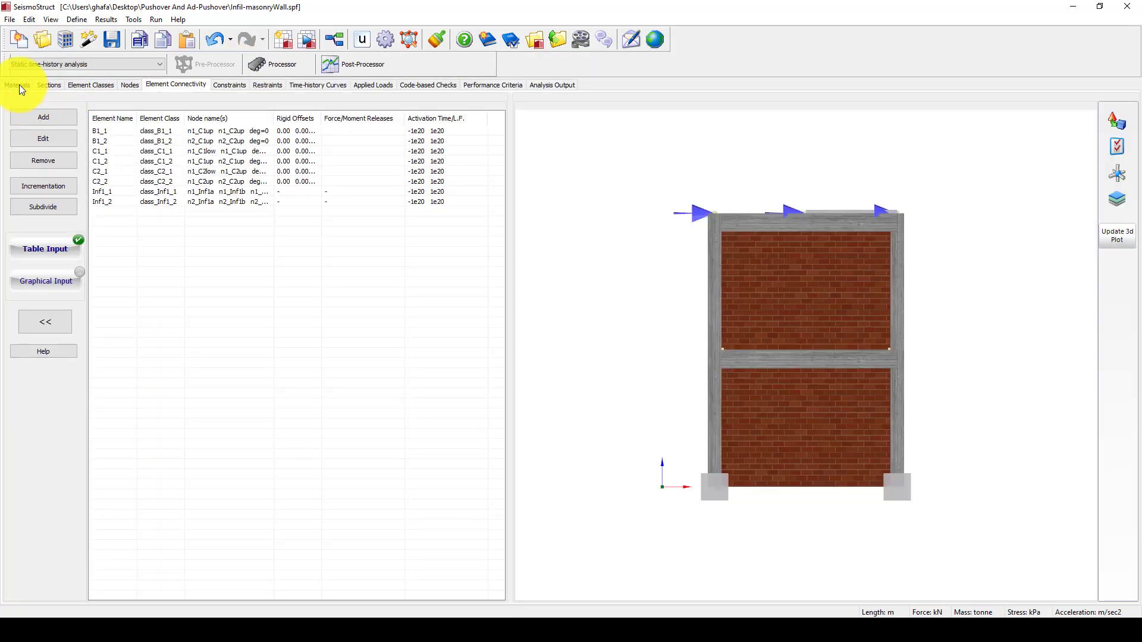
pyautogui.click(19, 85)
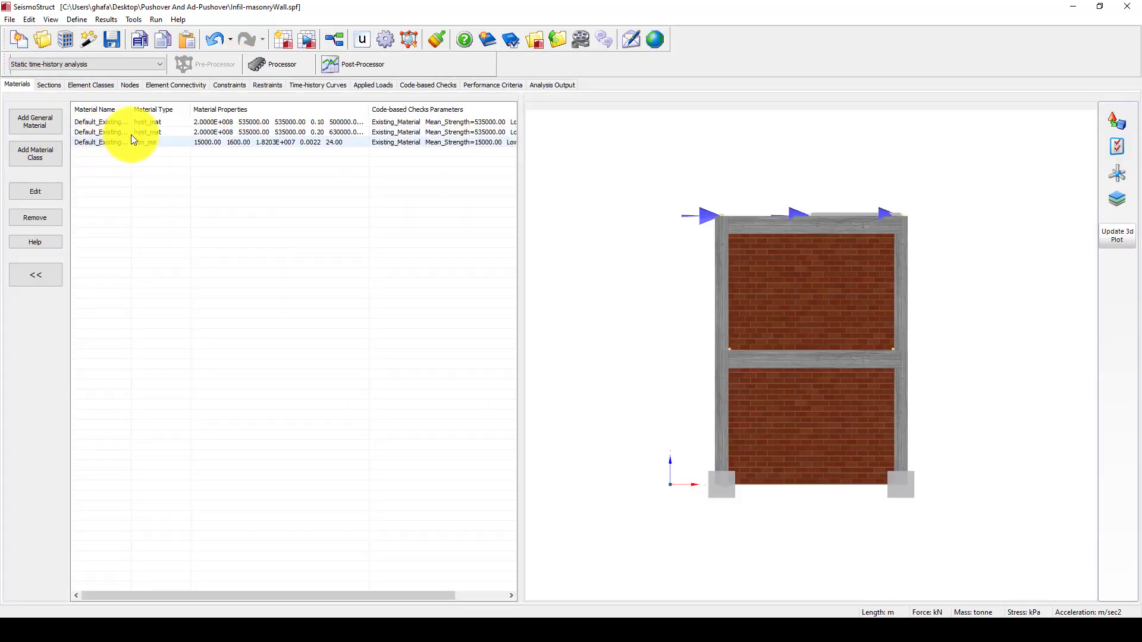
pyautogui.doubleClick(154, 123)
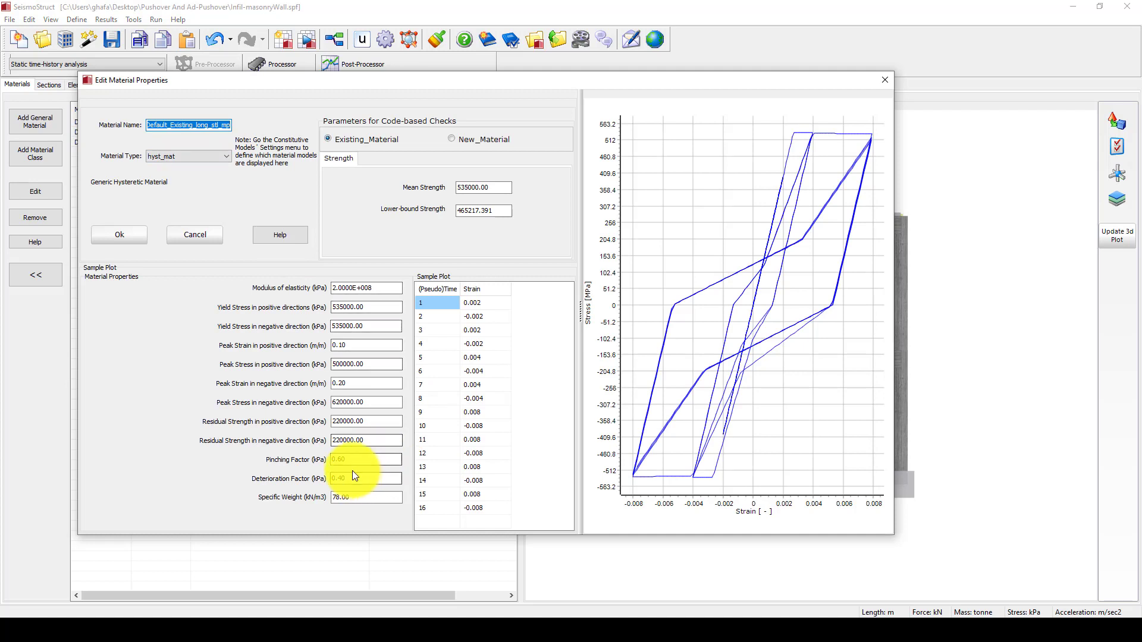
pyautogui.moveTo(340, 460); pyautogui.dragTo(366, 474)
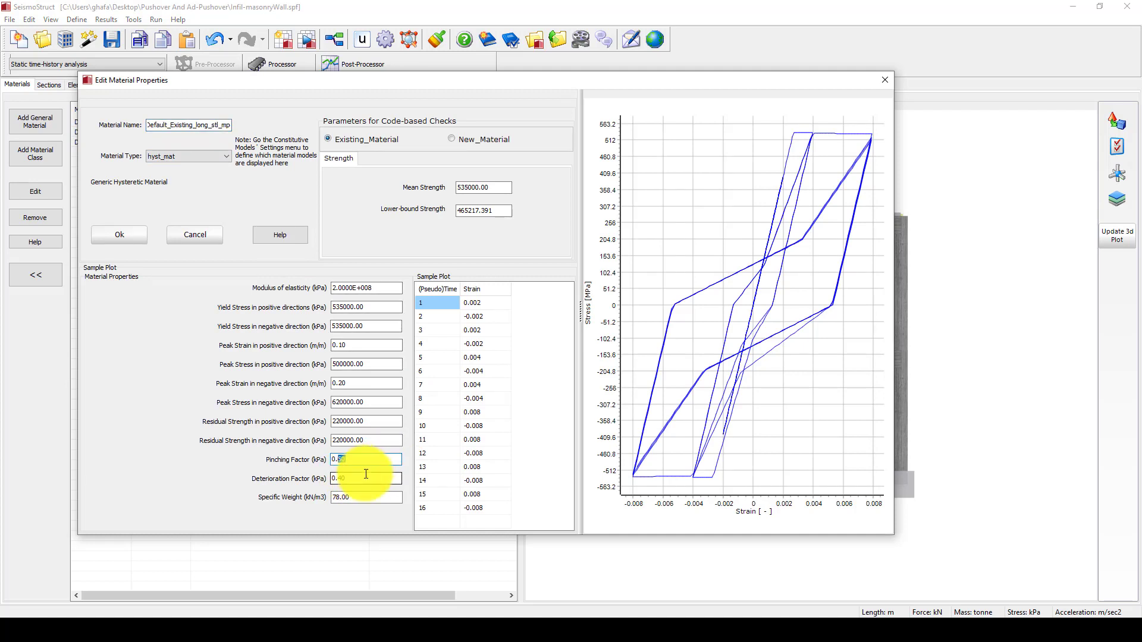
pyautogui.write('8')
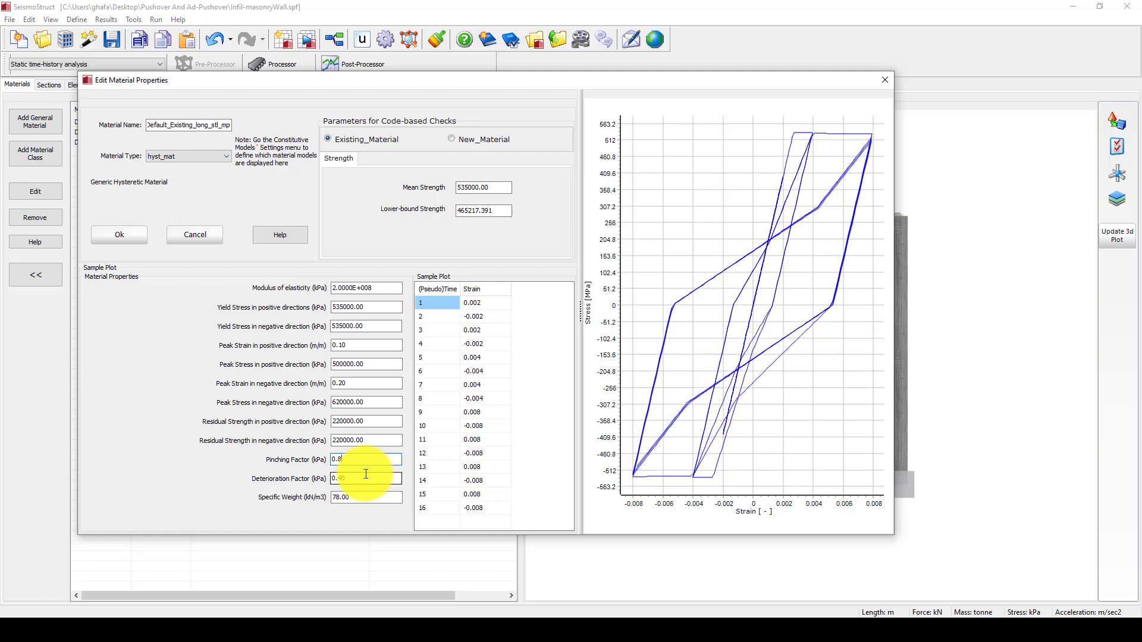
pyautogui.click(123, 237)
pyautogui.doubleClick(149, 131)
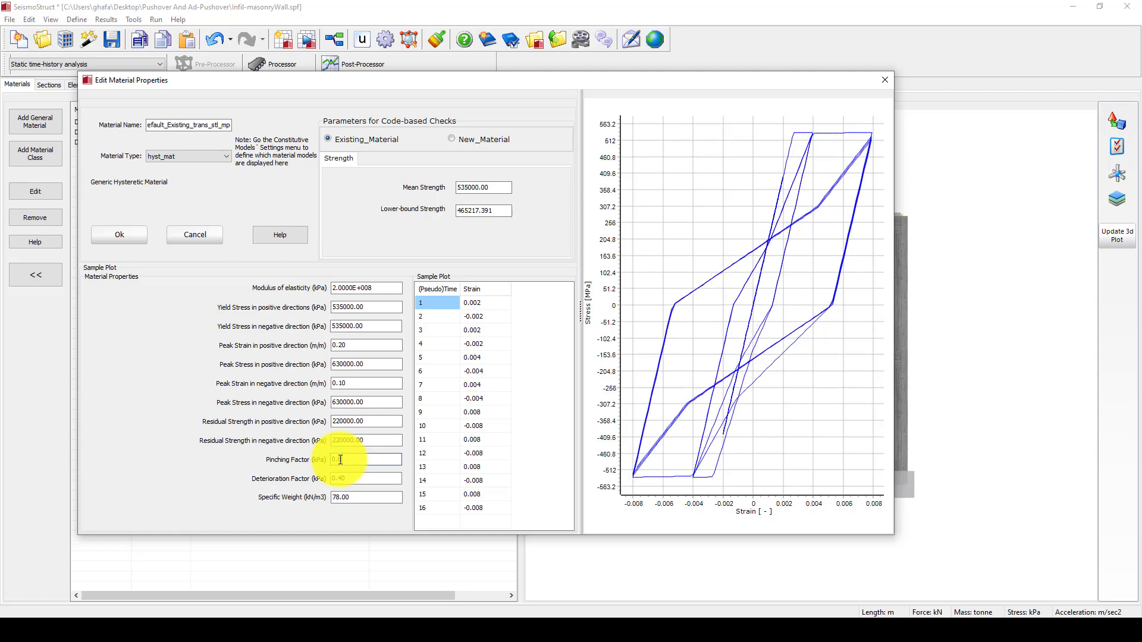
pyautogui.click(92, 240)
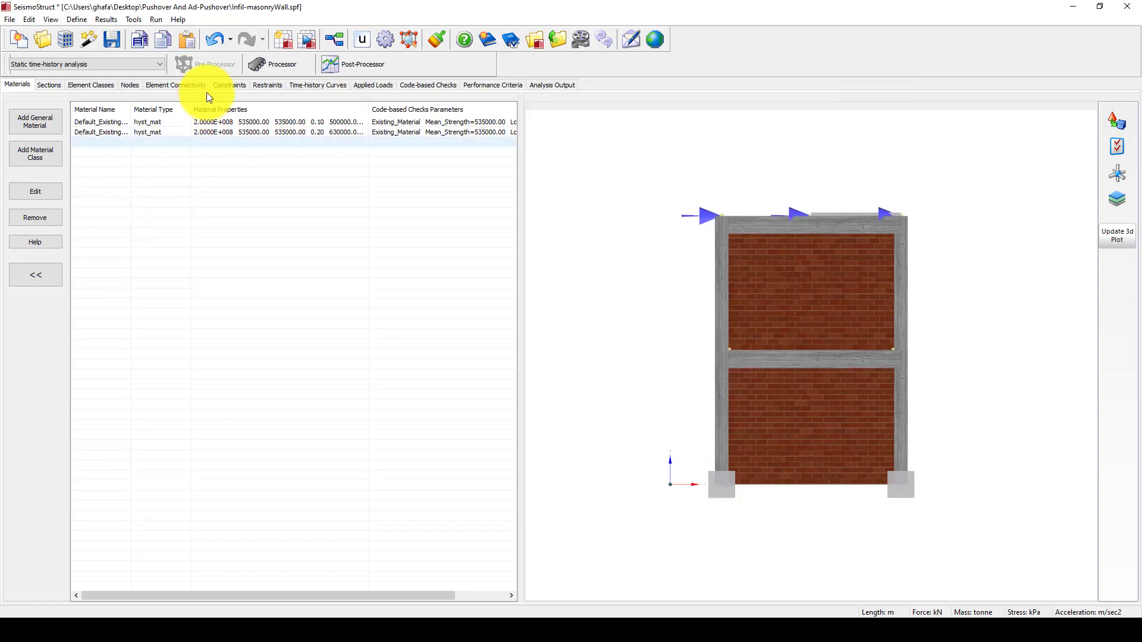
# Rerun the static time-history analysis, saving the changes to the Infil-masonryWall model.
pyautogui.click(278, 66)
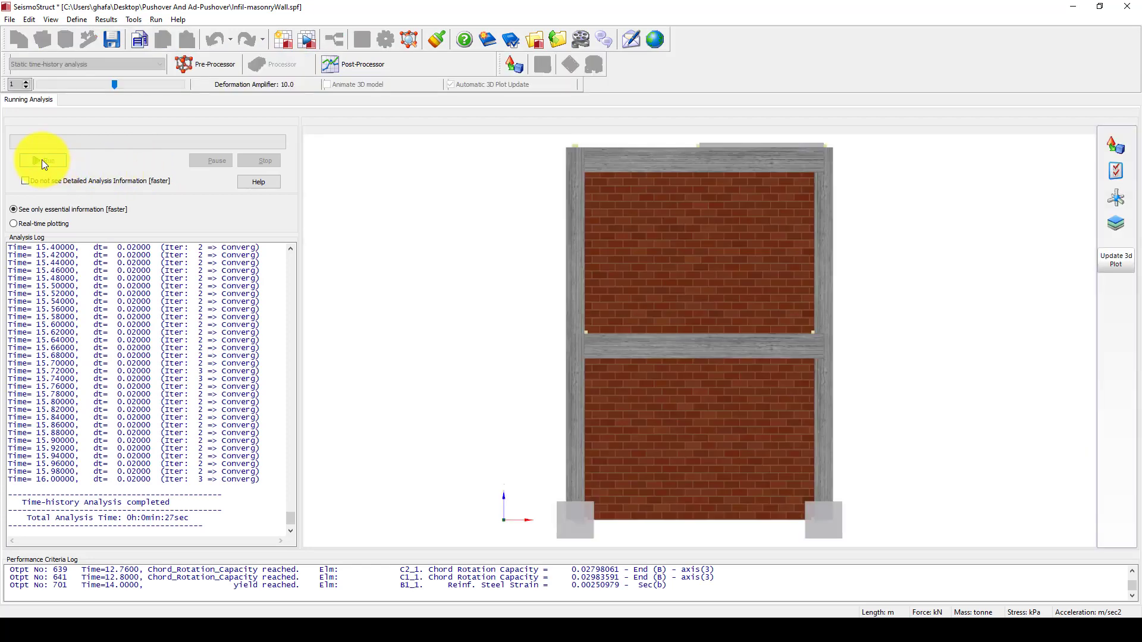
pyautogui.click(41, 161)
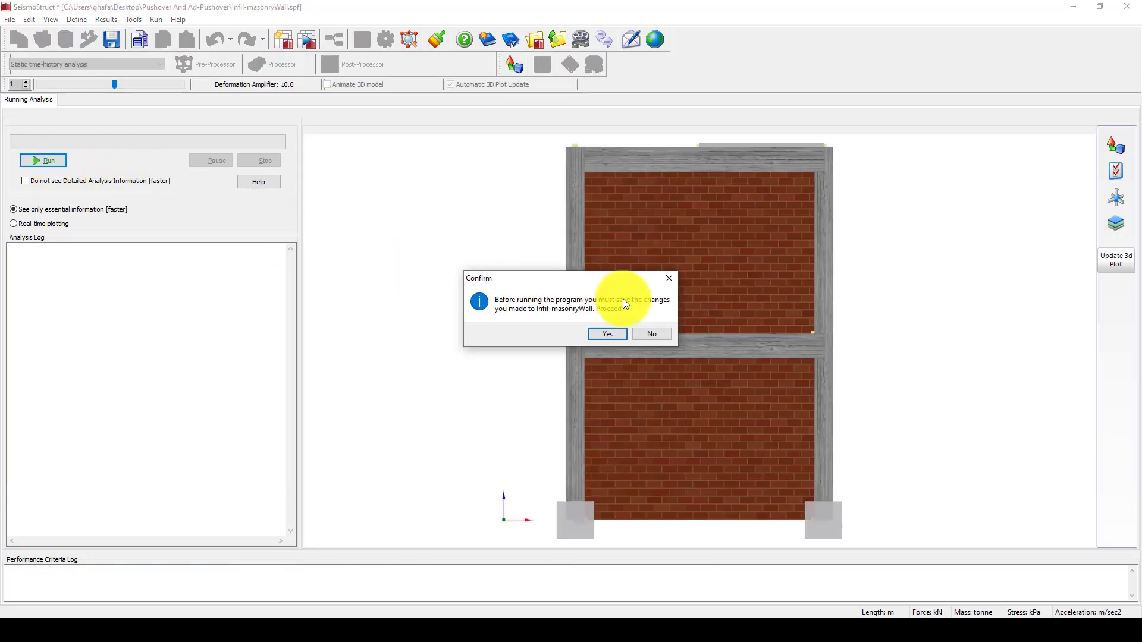
pyautogui.click(605, 337)
pyautogui.click(554, 344)
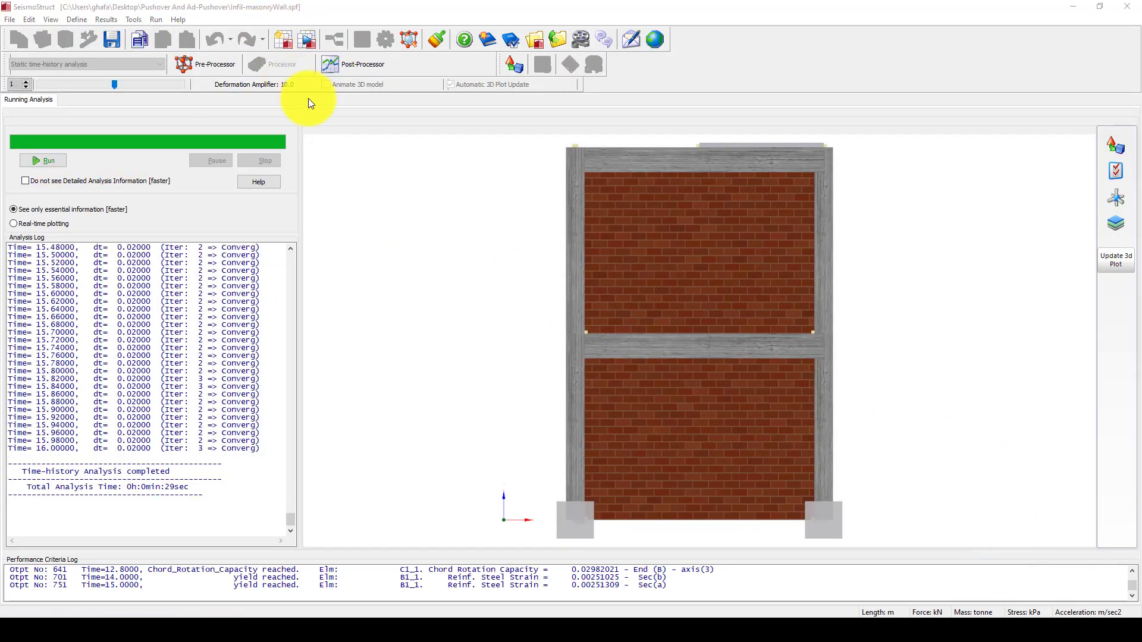
# In the post-processor, plot the hysteretic curve of node n2_C1up's X-axis displacement against total base shear as a graph.
pyautogui.click(349, 68)
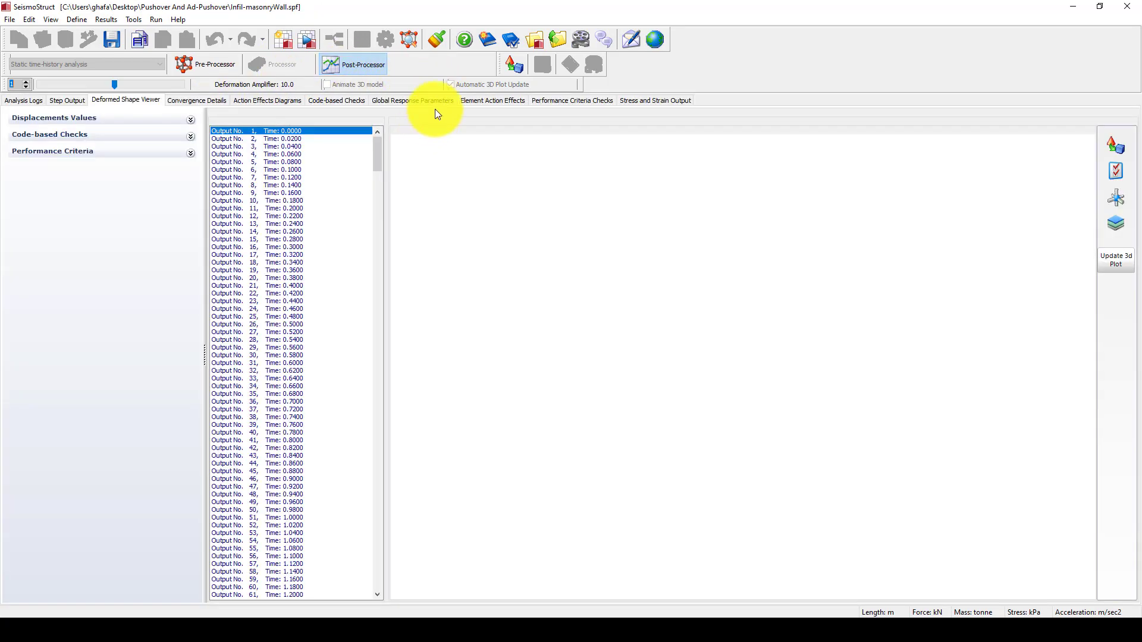
pyautogui.click(416, 100)
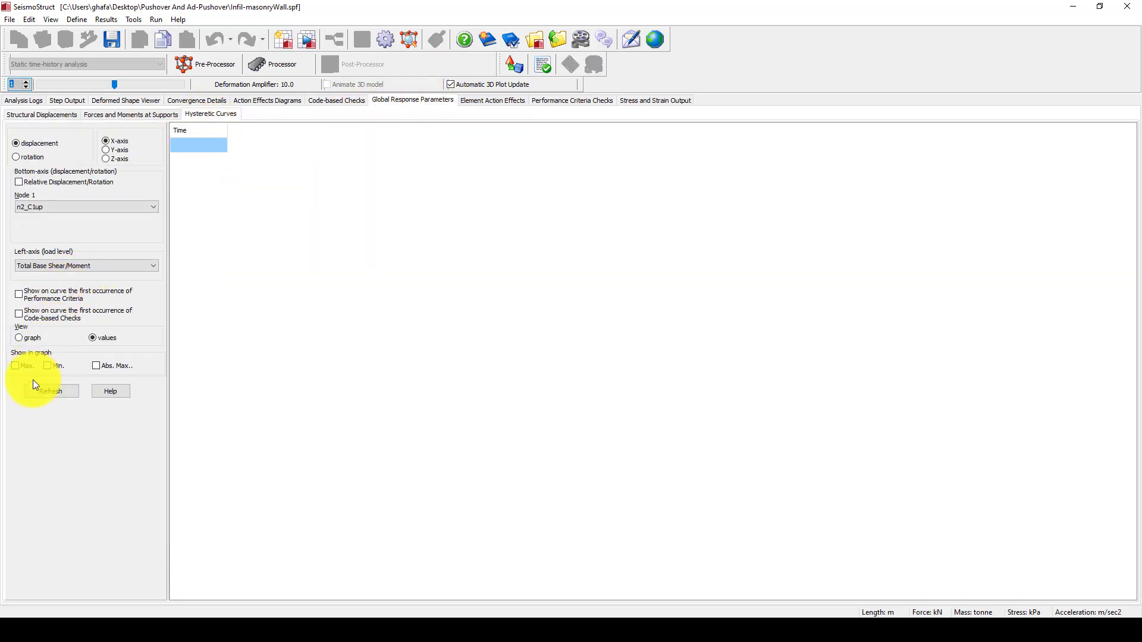
pyautogui.click(22, 337)
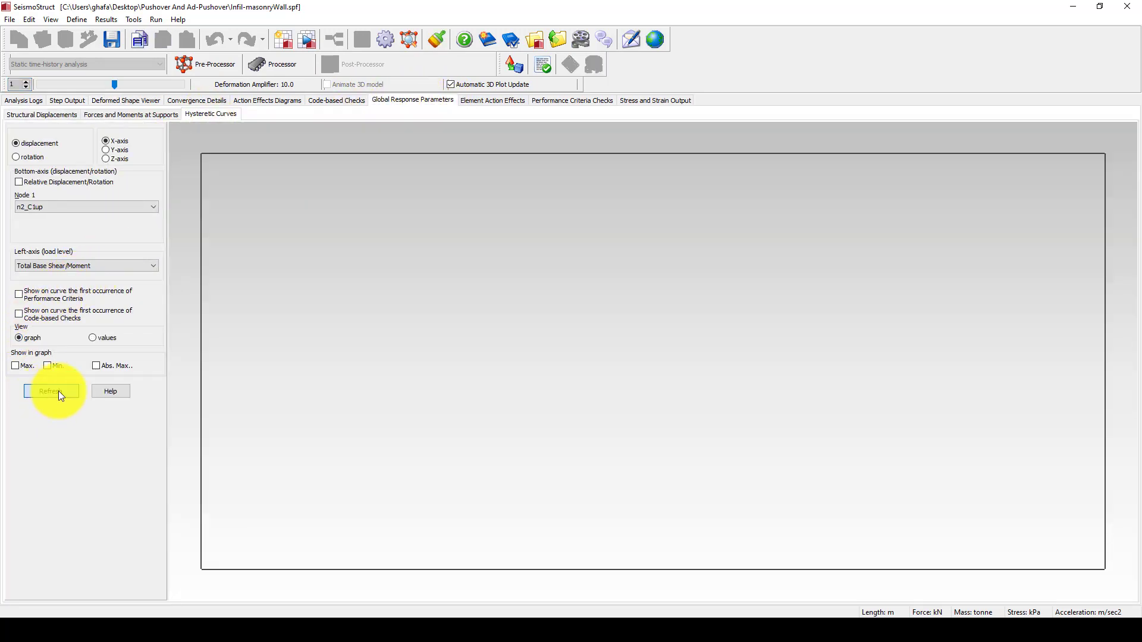
pyautogui.click(46, 390)
pyautogui.scroll(-3, 515, 294)
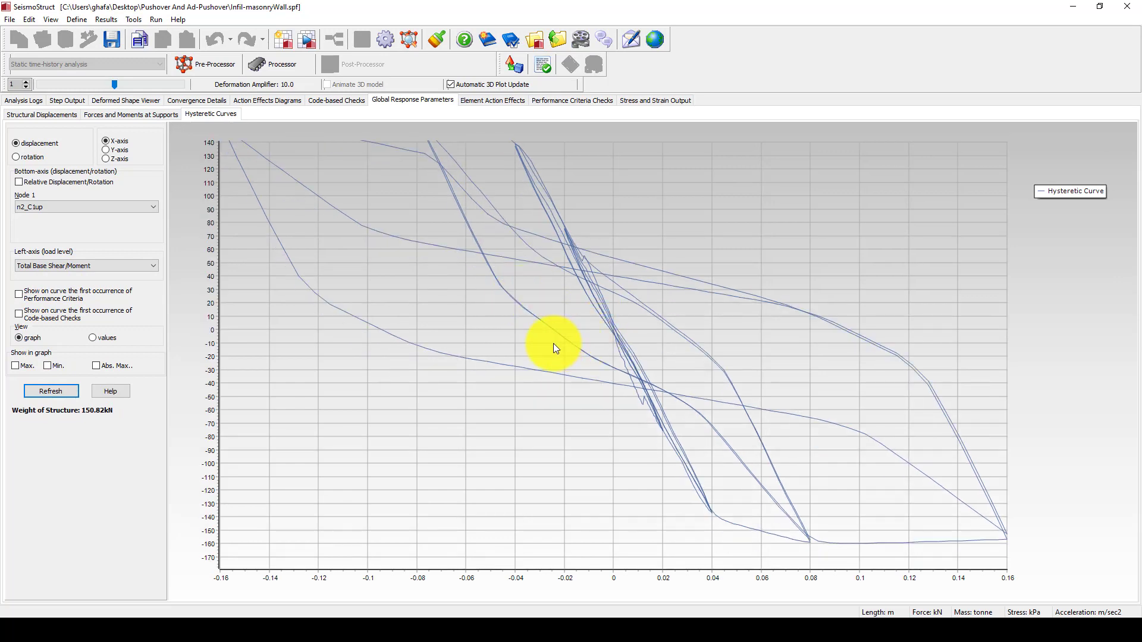
pyautogui.scroll(3, 572, 331)
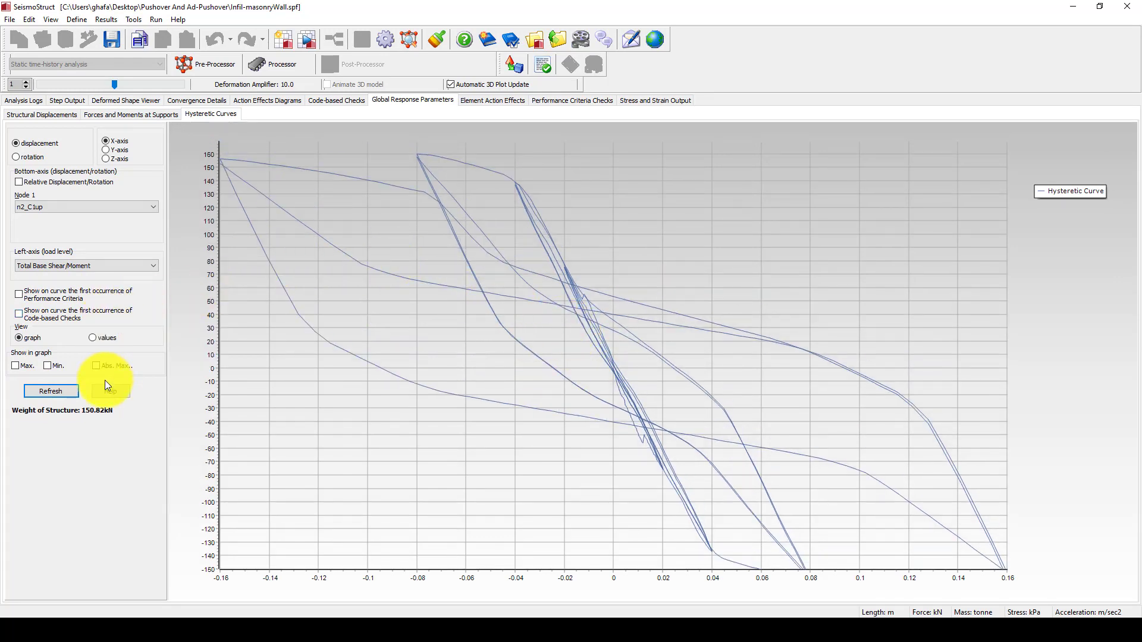
# Display the hysteretic curve as values and copy the entire time, displacement and base shear table.
pyautogui.click(109, 338)
pyautogui.rightClick(226, 248)
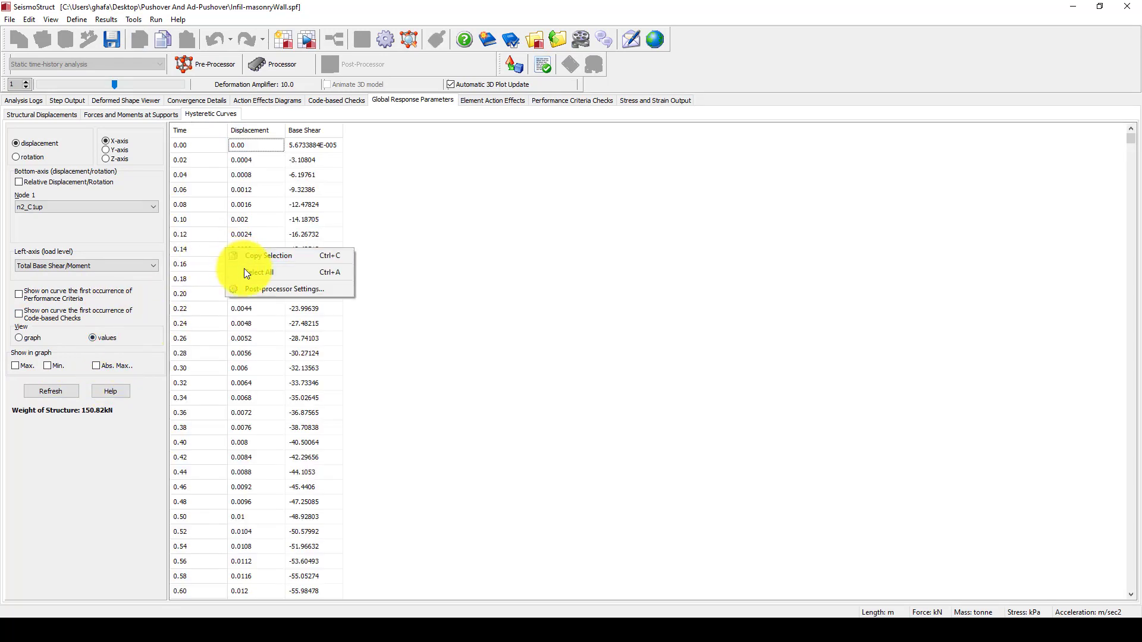
pyautogui.click(249, 272)
pyautogui.rightClick(266, 209)
pyautogui.click(284, 215)
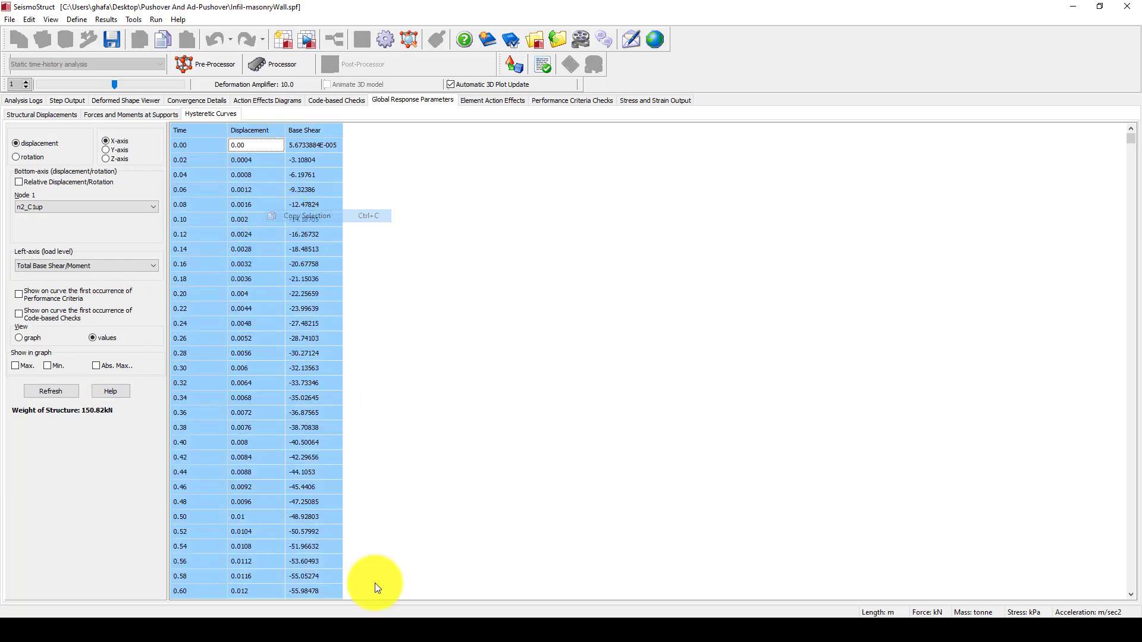
# Switch to Hys.xlsx in Excel and paste the copied results over the old data on Sheet2 starting at cell A1.
pyautogui.click(236, 622)
pyautogui.click(377, 434)
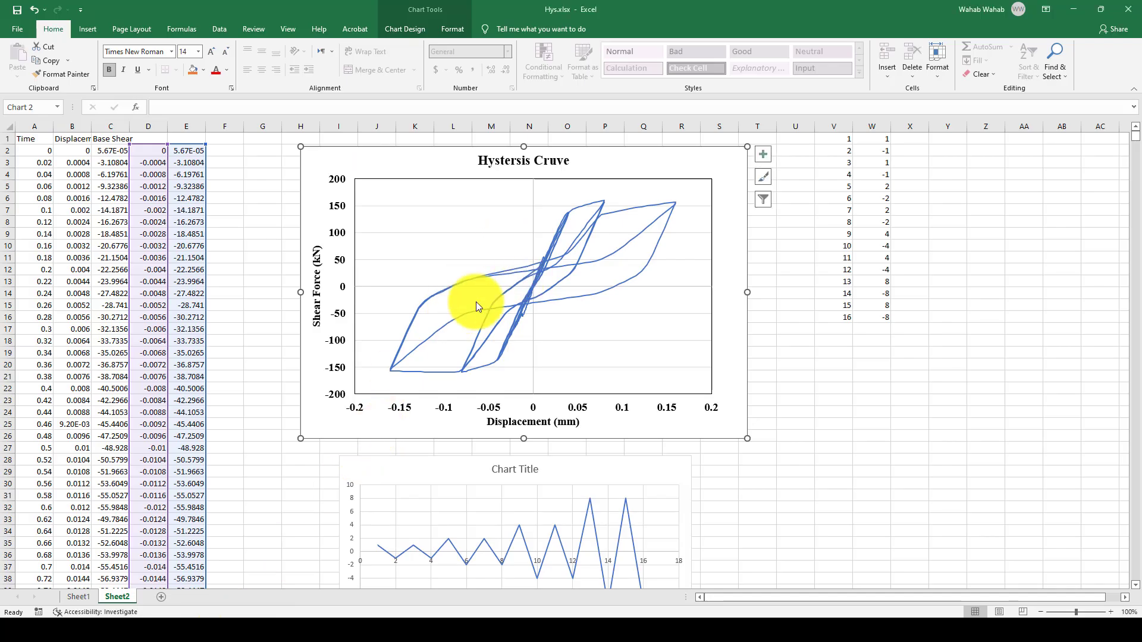
pyautogui.click(21, 140)
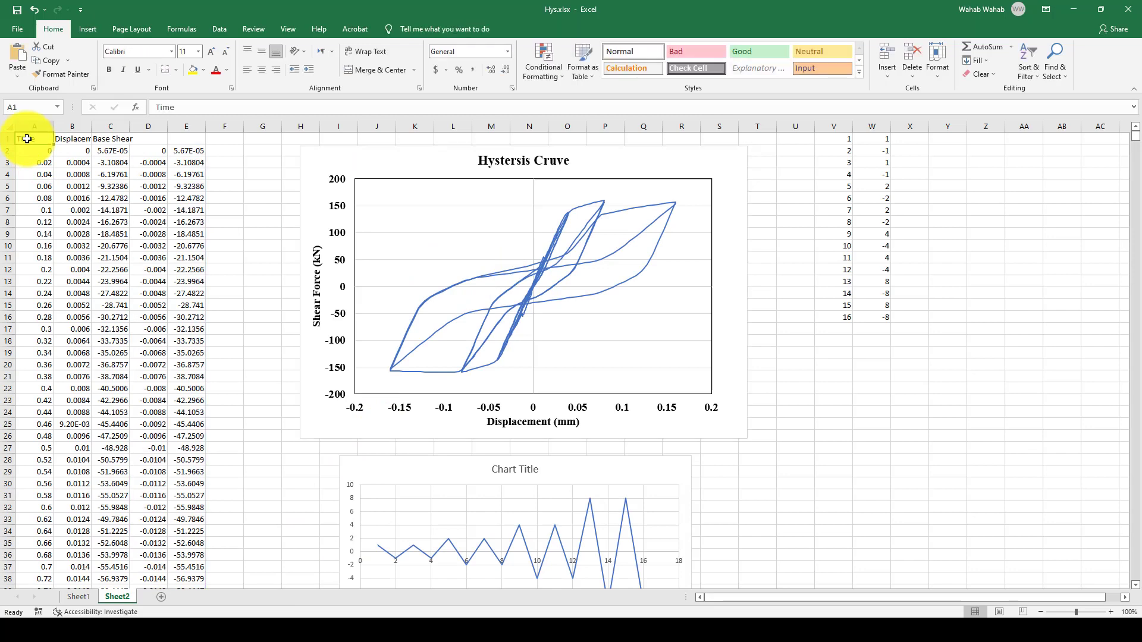
pyautogui.rightClick(27, 141)
pyautogui.click(51, 189)
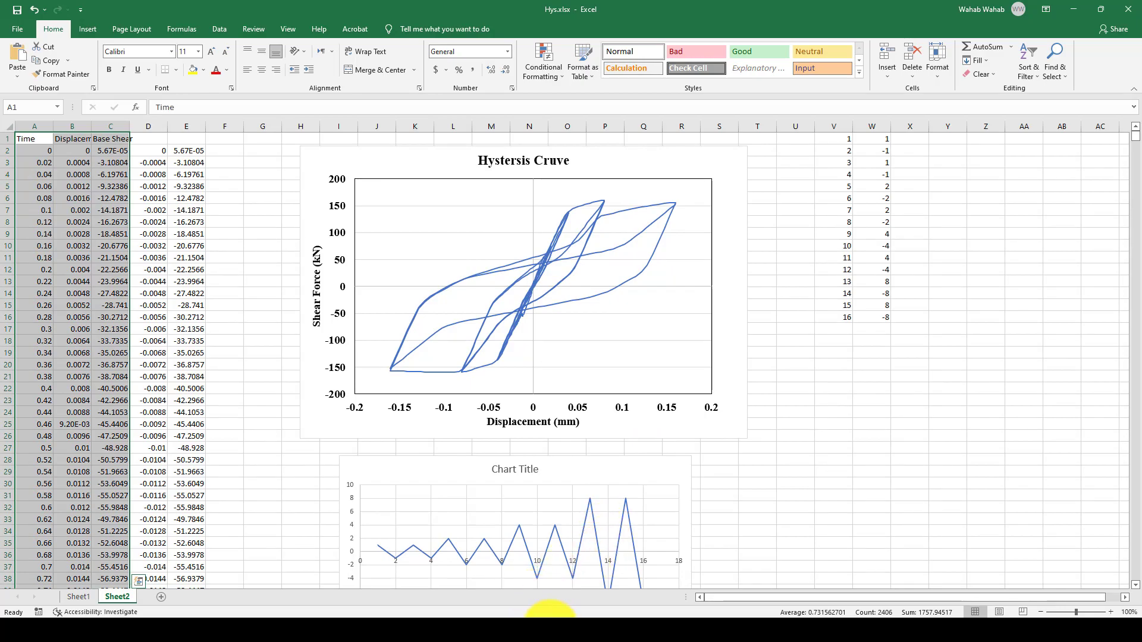
# Switch back to SeismoStruct's hysteretic values for a check, then return to Excel and examine the updated hysteresis chart.
pyautogui.click(550, 622)
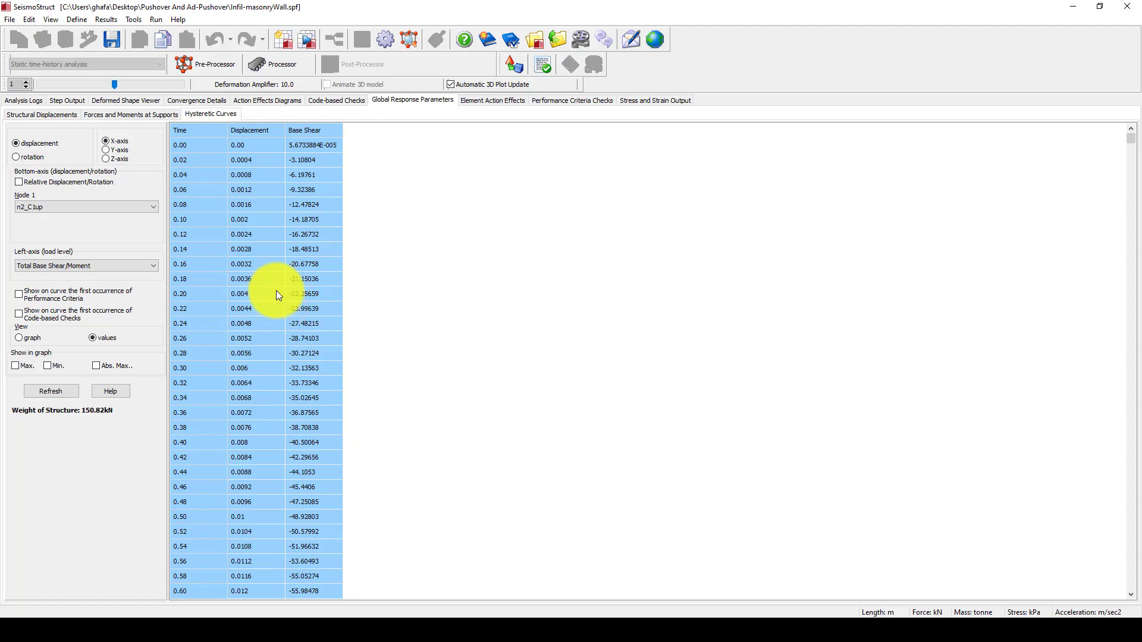
pyautogui.click(215, 624)
pyautogui.hotkey('ctrl', 'v')
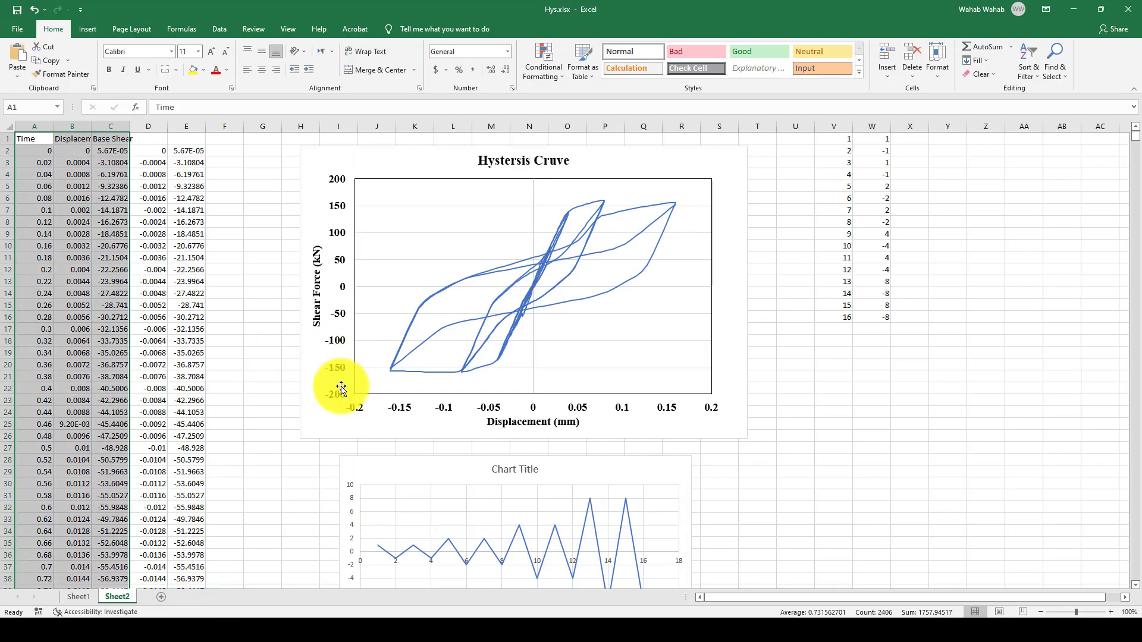
pyautogui.click(262, 436)
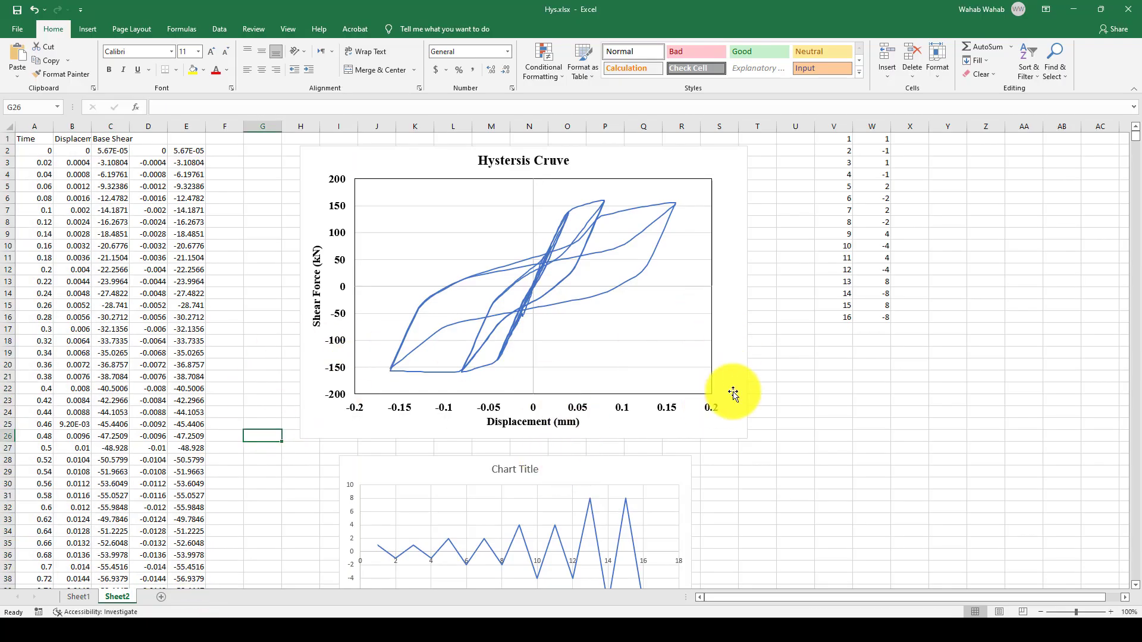
pyautogui.click(798, 424)
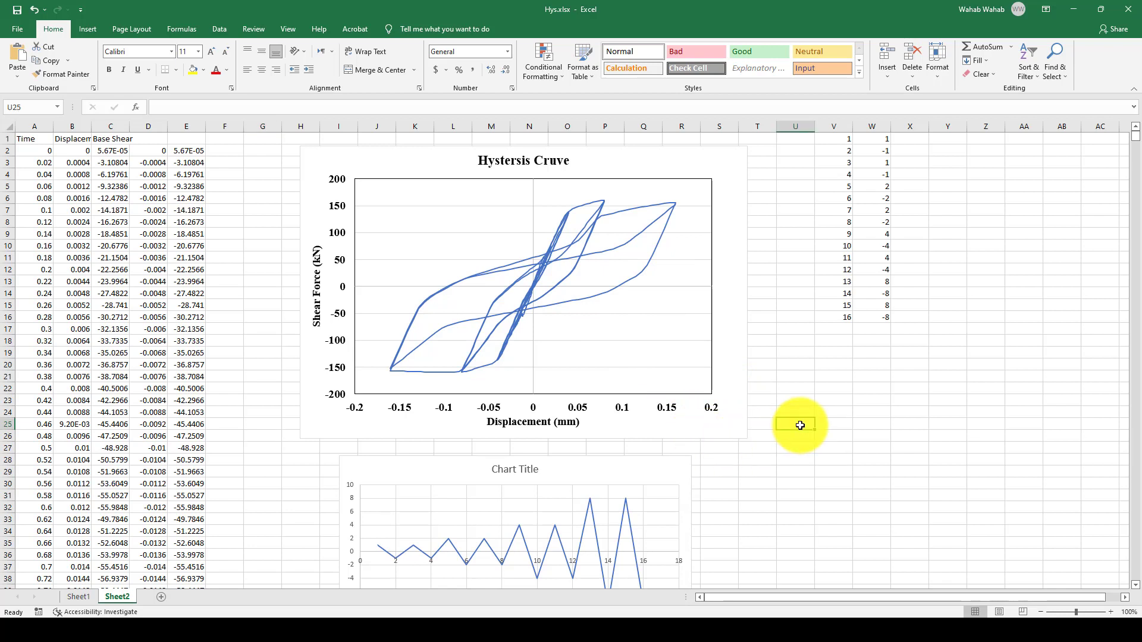